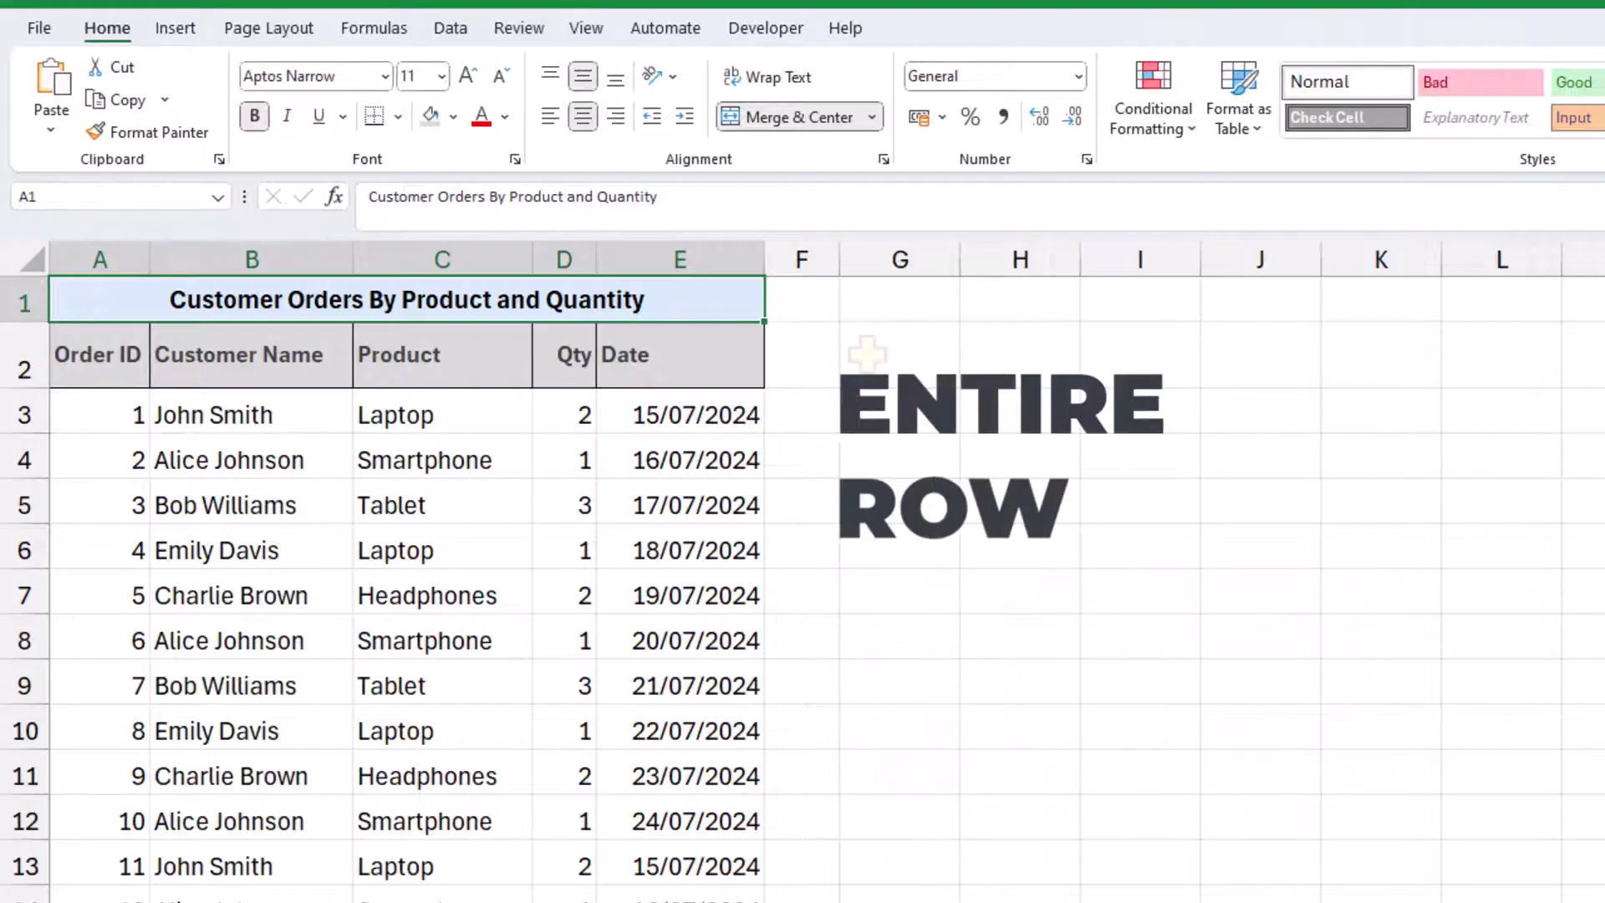
# Step: Select the order records from A3 through column E and run Remove Duplicates across all columns, including Order ID
pyautogui.click(73, 414)
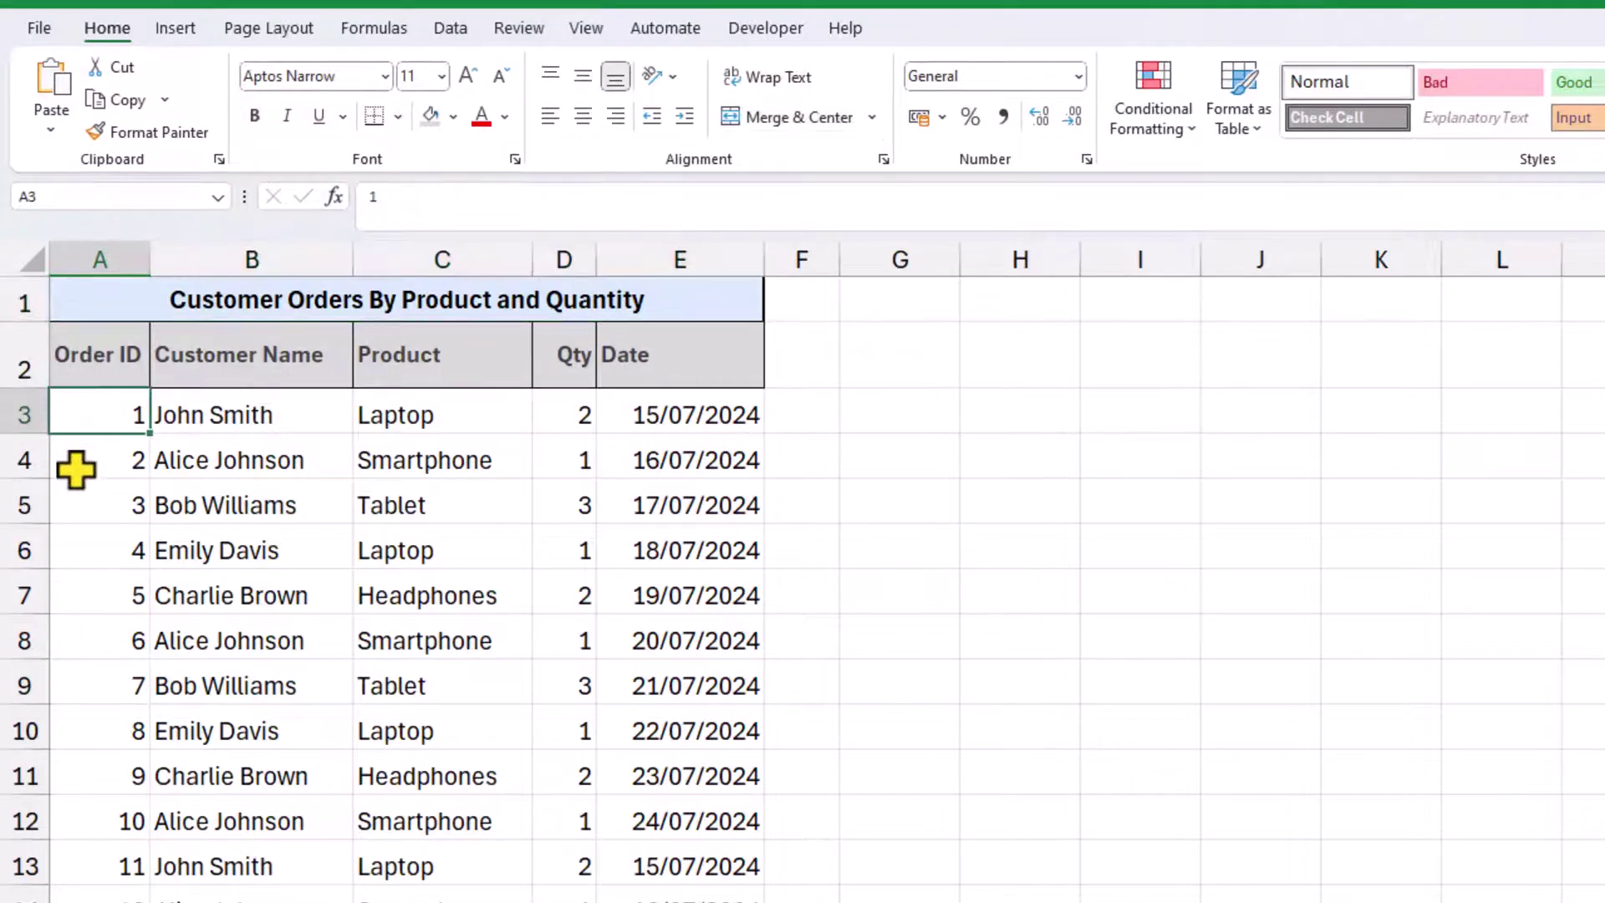
pyautogui.hotkey('ctrl', 'shift', 'Right')
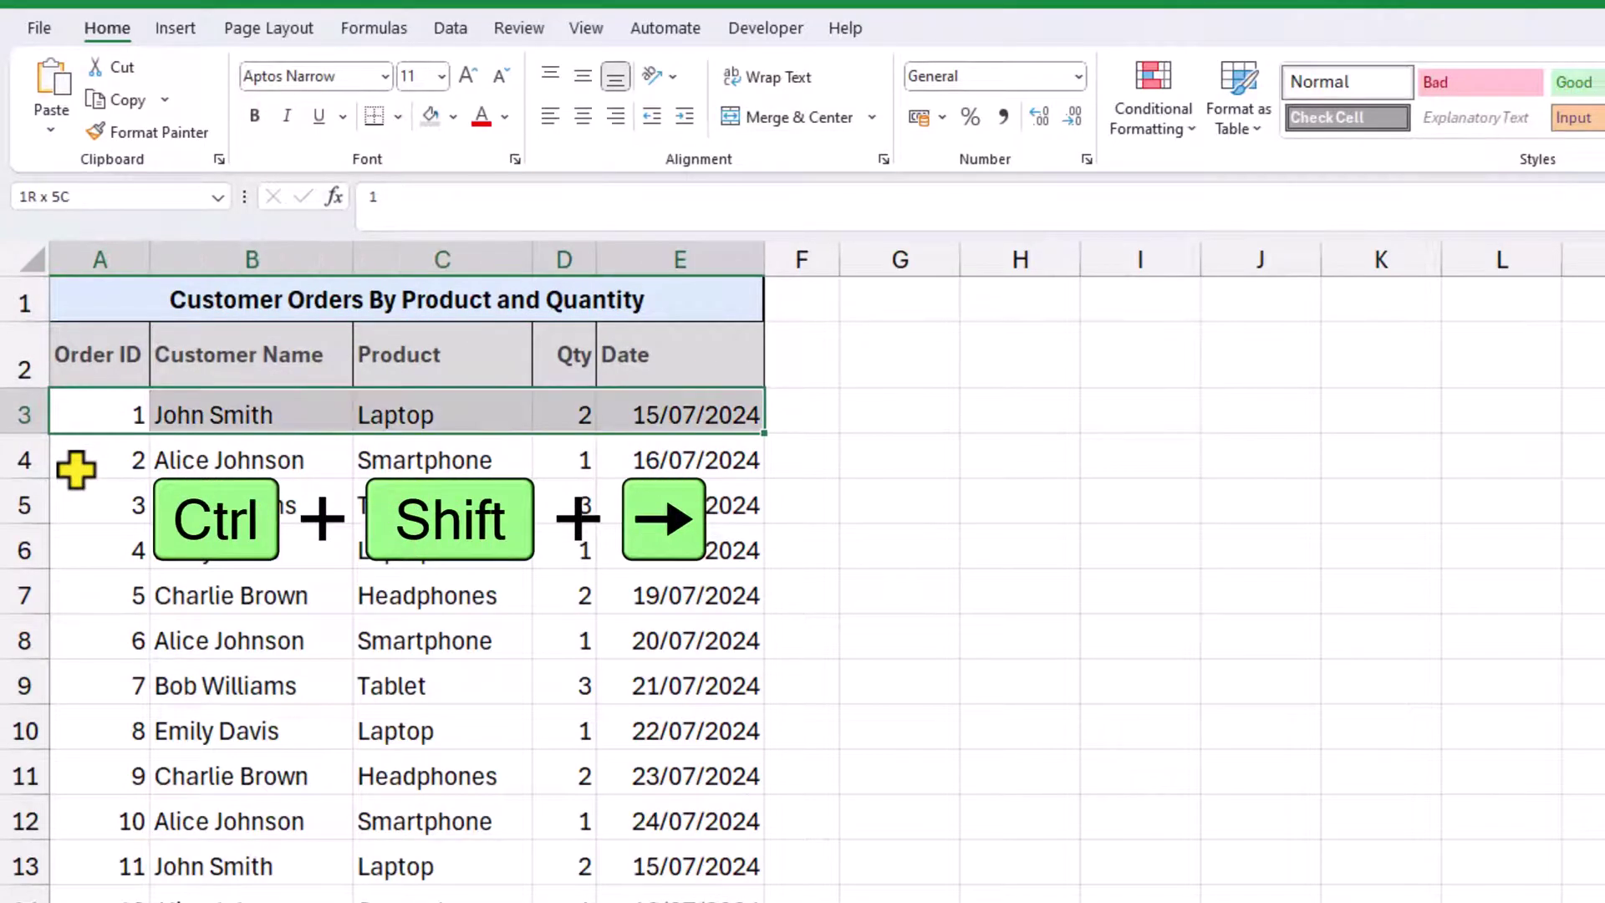
pyautogui.hotkey('ctrl', 'shift', 'Down')
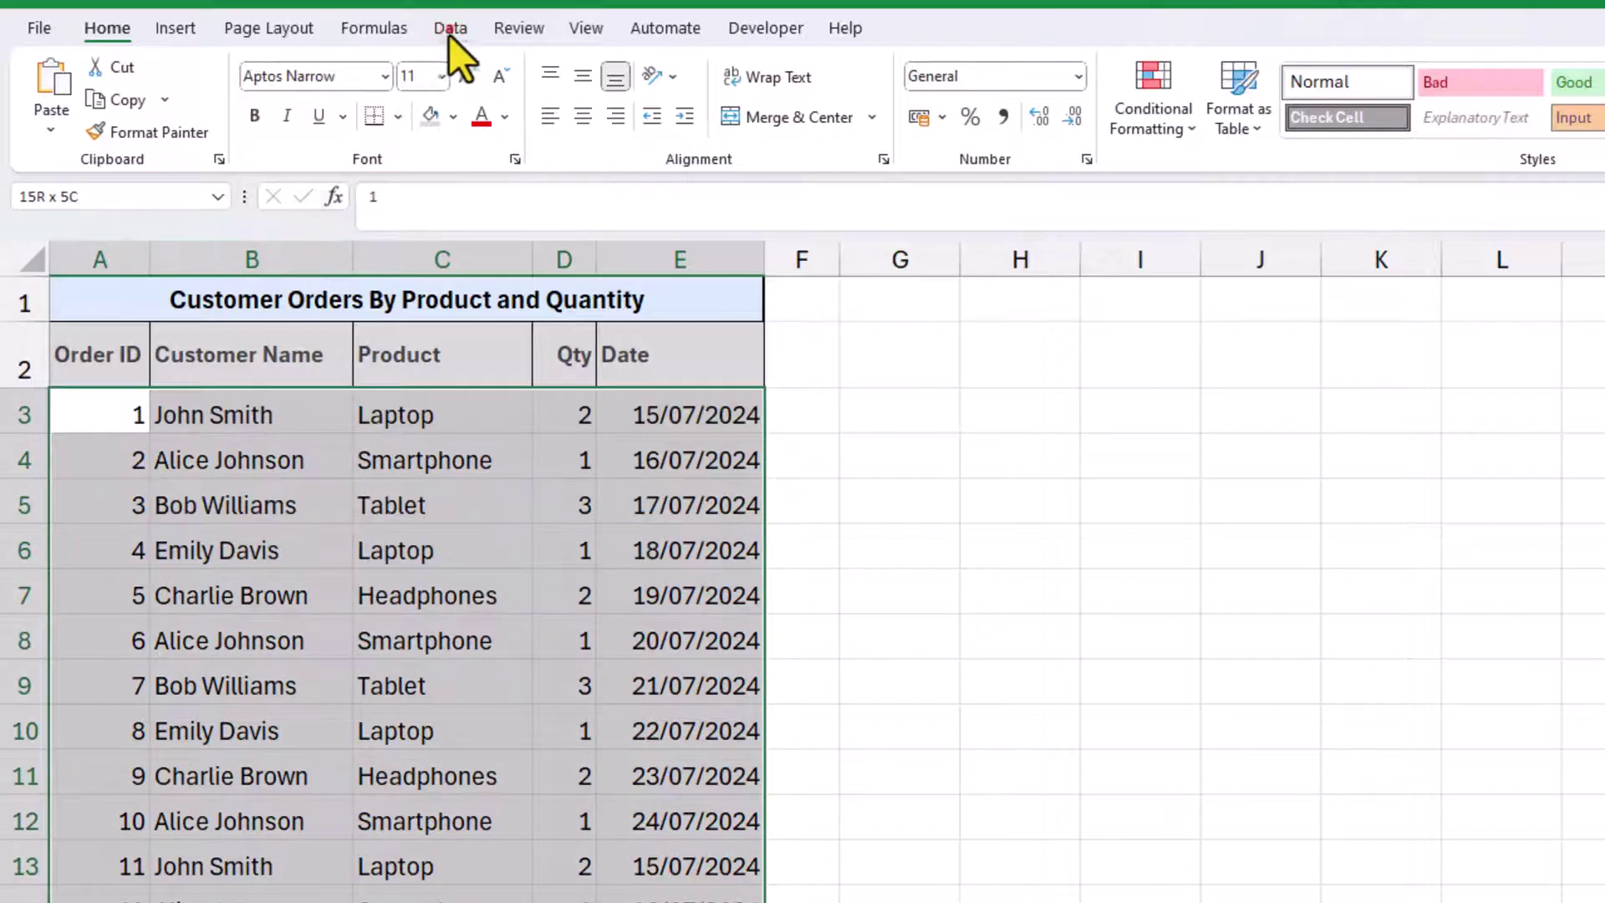
pyautogui.click(450, 30)
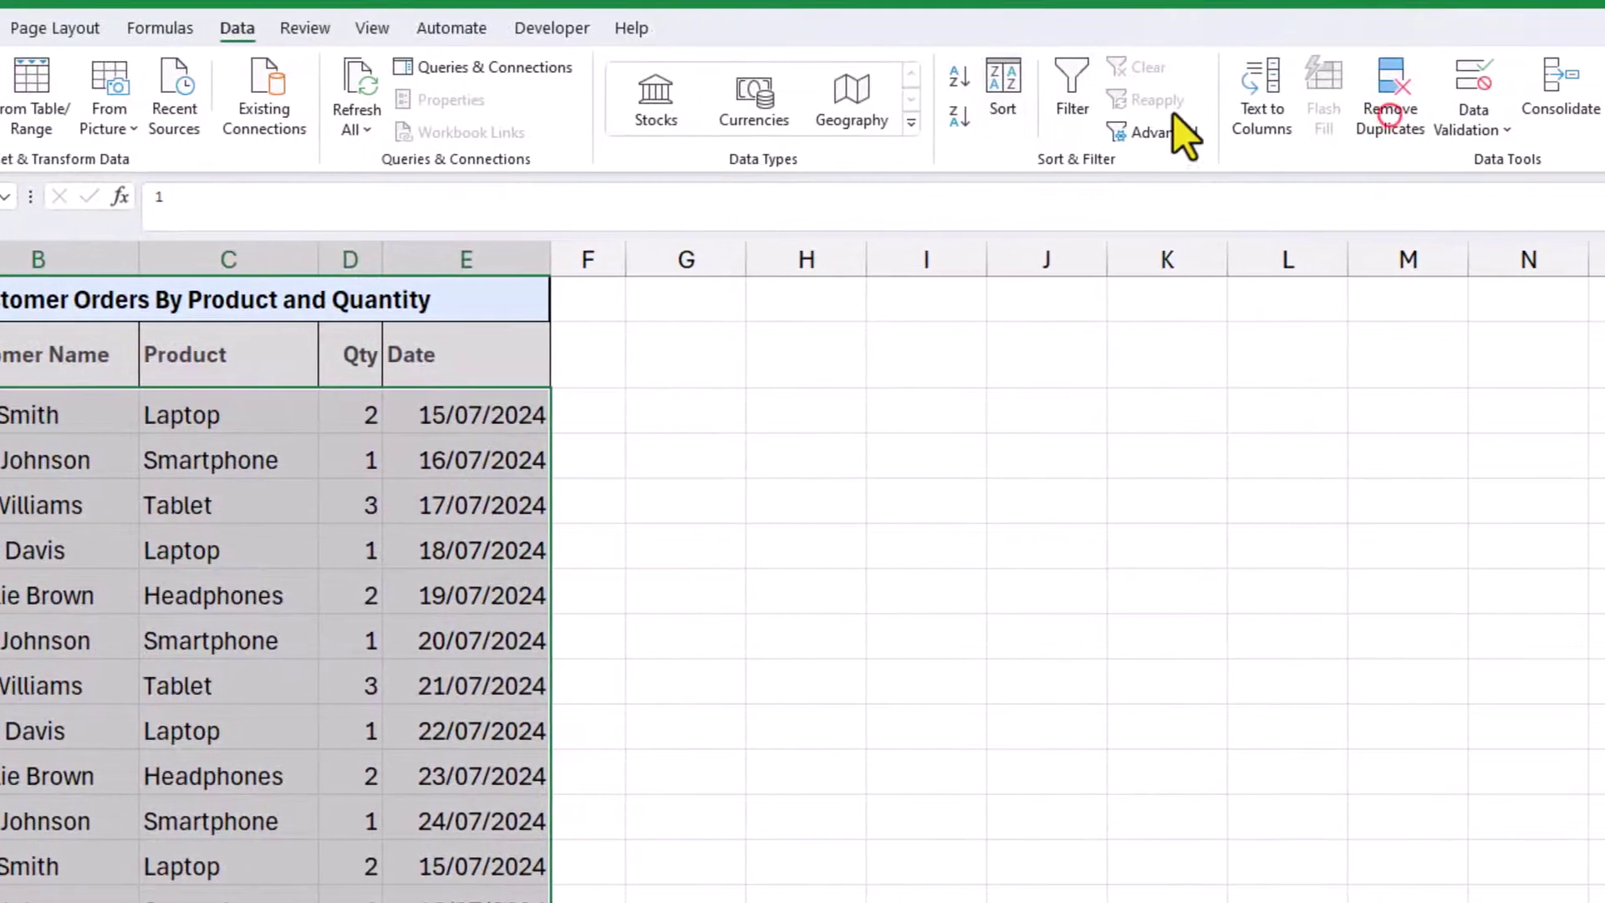
pyautogui.click(1390, 118)
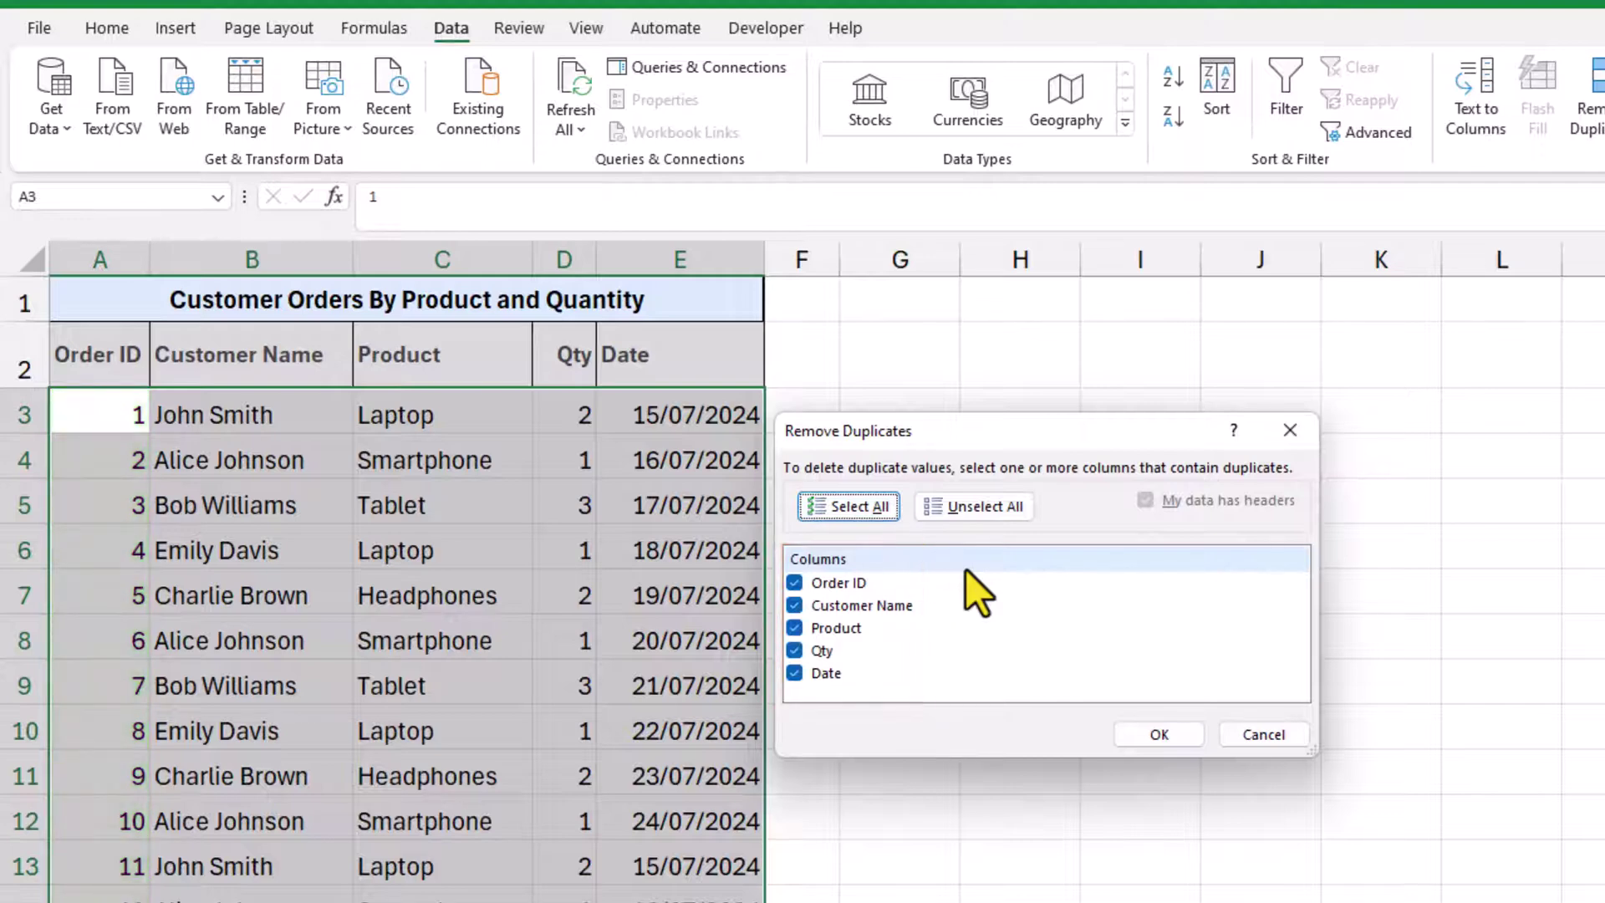
pyautogui.click(1144, 735)
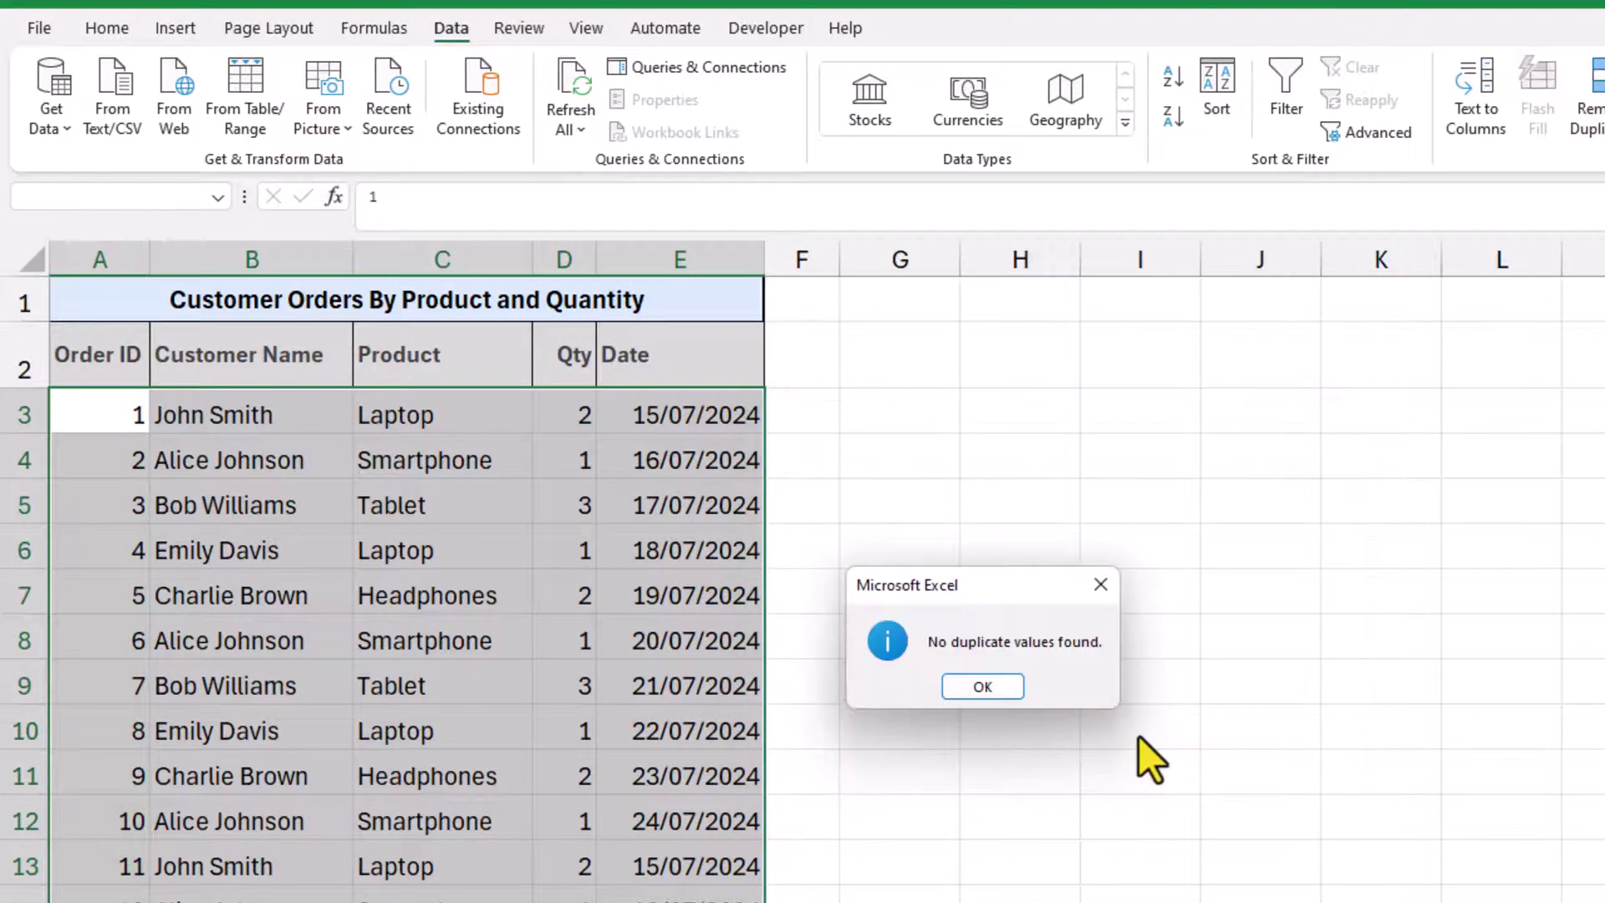
pyautogui.click(970, 678)
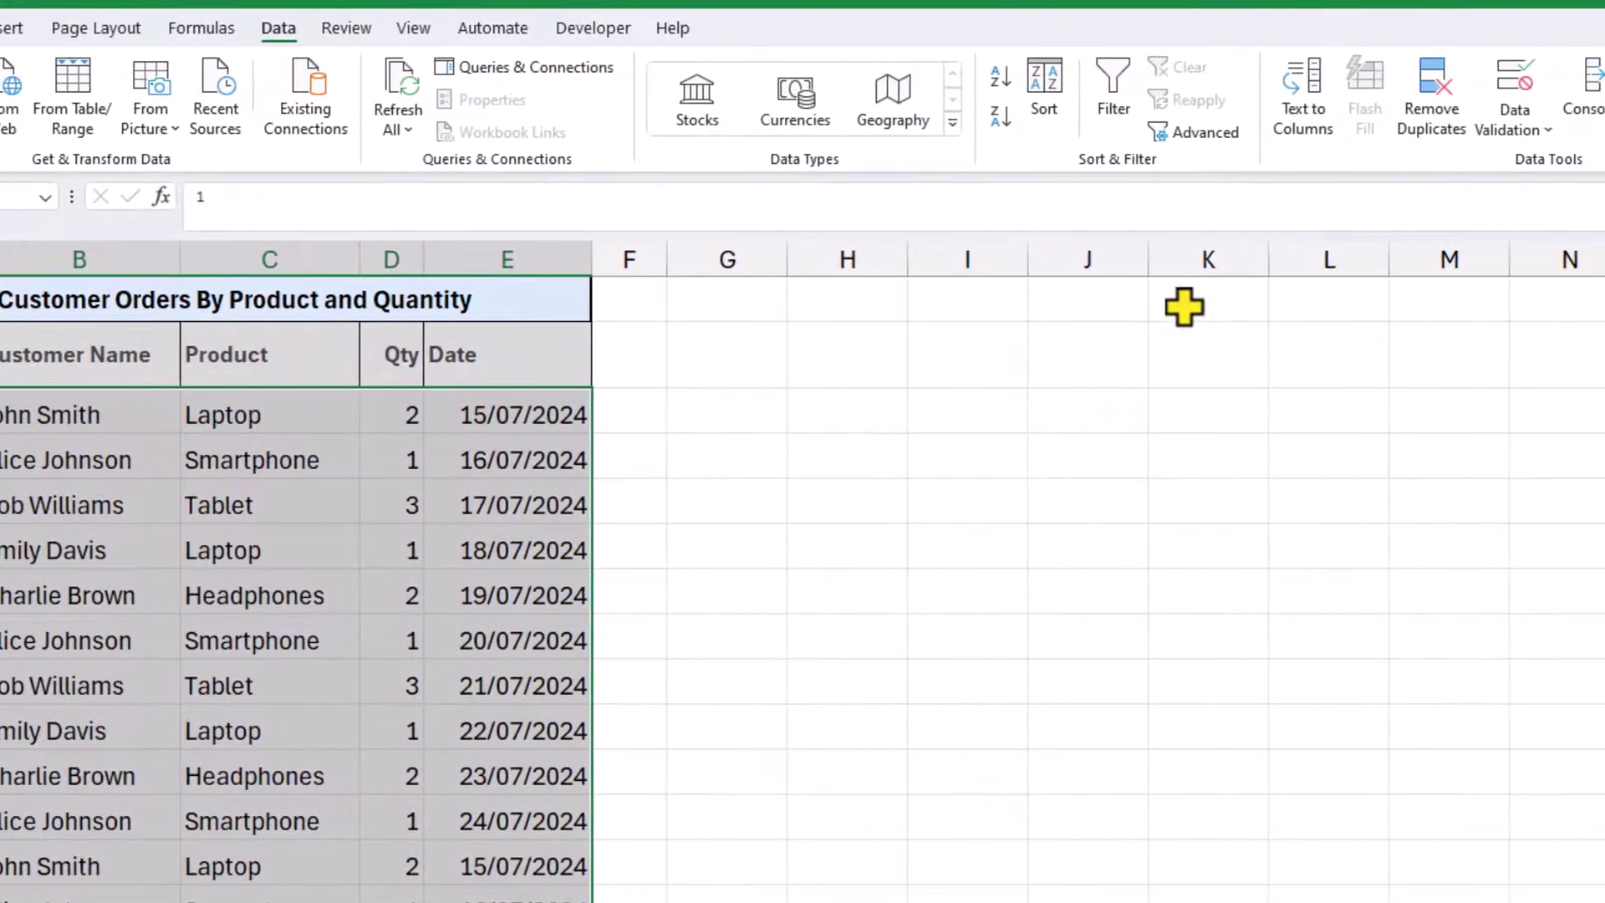
# Step: Remove duplicate order records by comparing Customer Name, Product, Qty and Date, leaving Order ID out of the comparison
pyautogui.click(1398, 88)
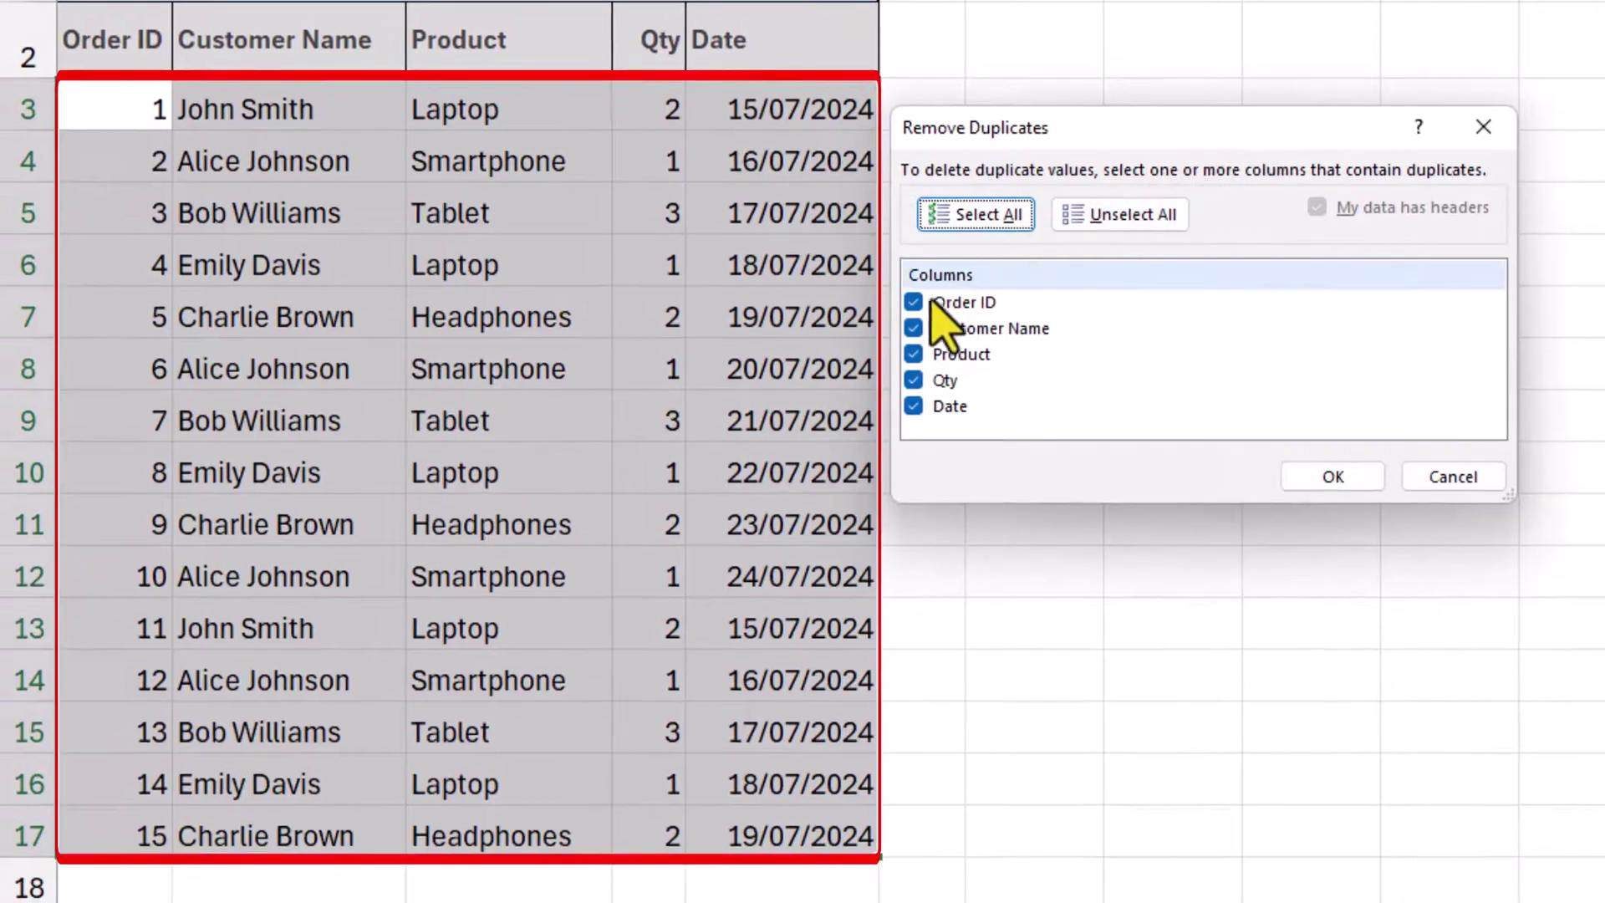
pyautogui.click(926, 303)
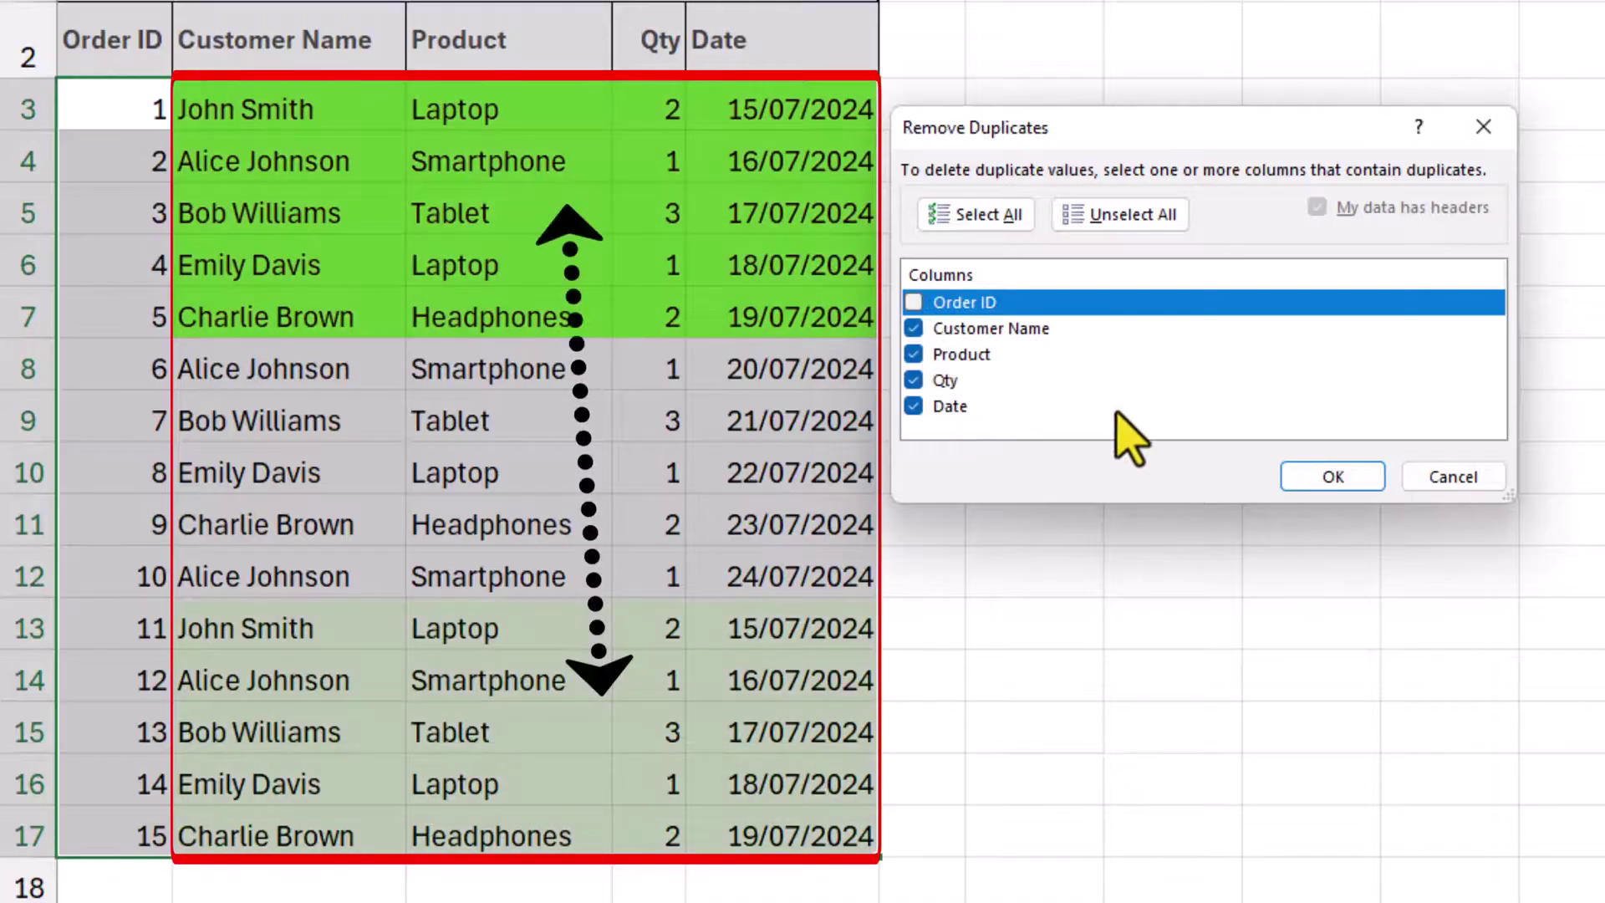
pyautogui.click(1303, 470)
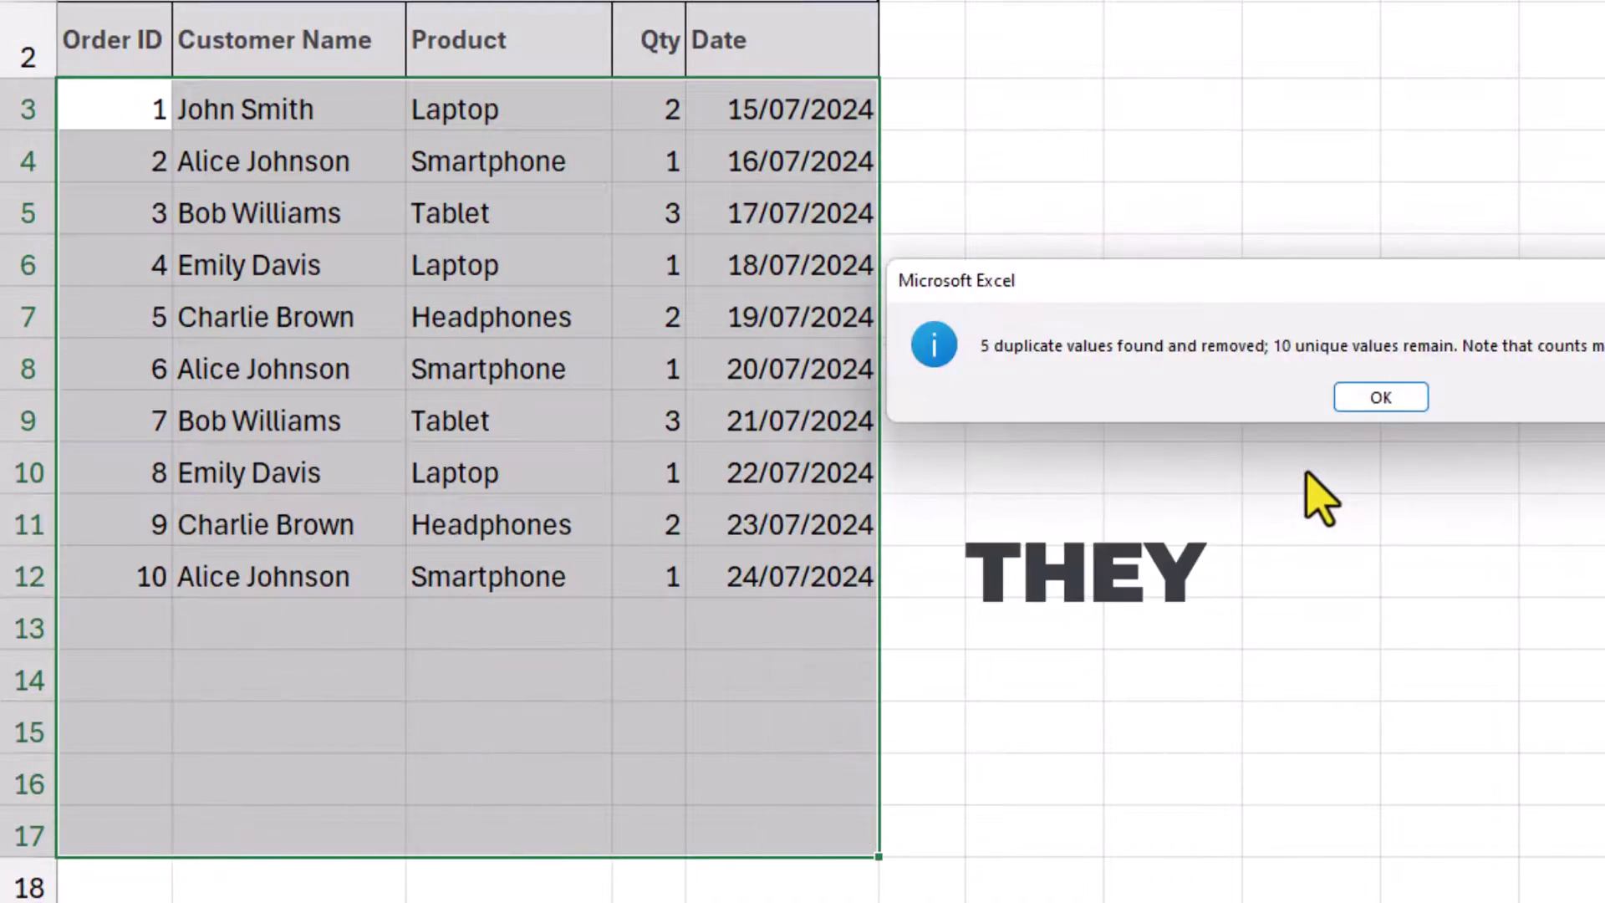
pyautogui.click(1384, 396)
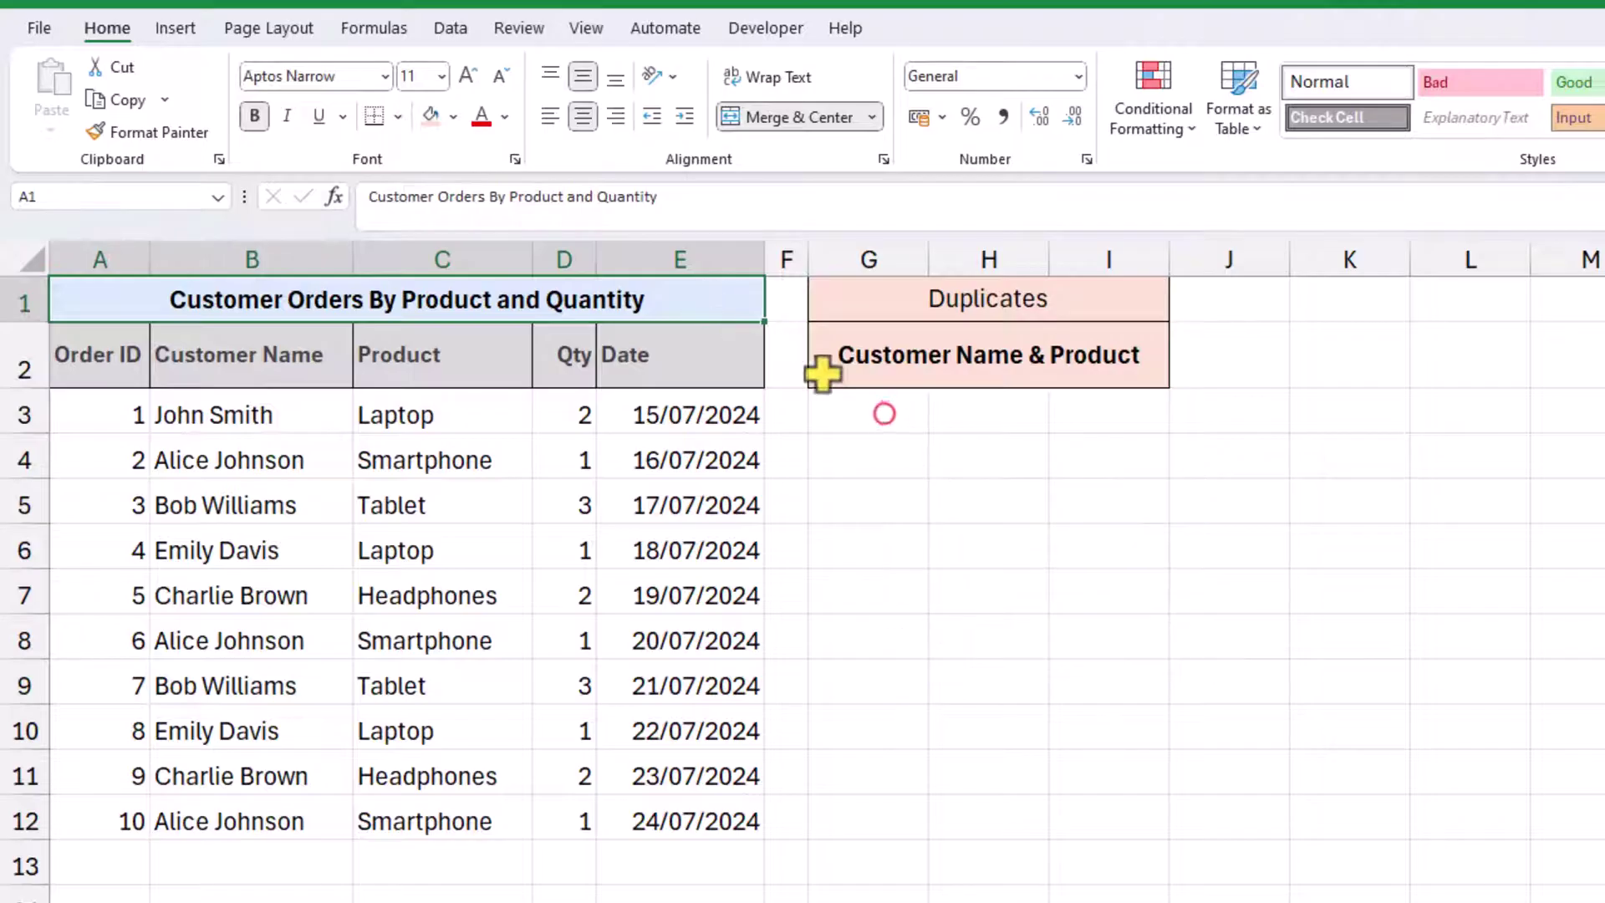
# Step: Start a COUNTIFS formula in cell G3, finding the function by searching for "count"
pyautogui.click(885, 413)
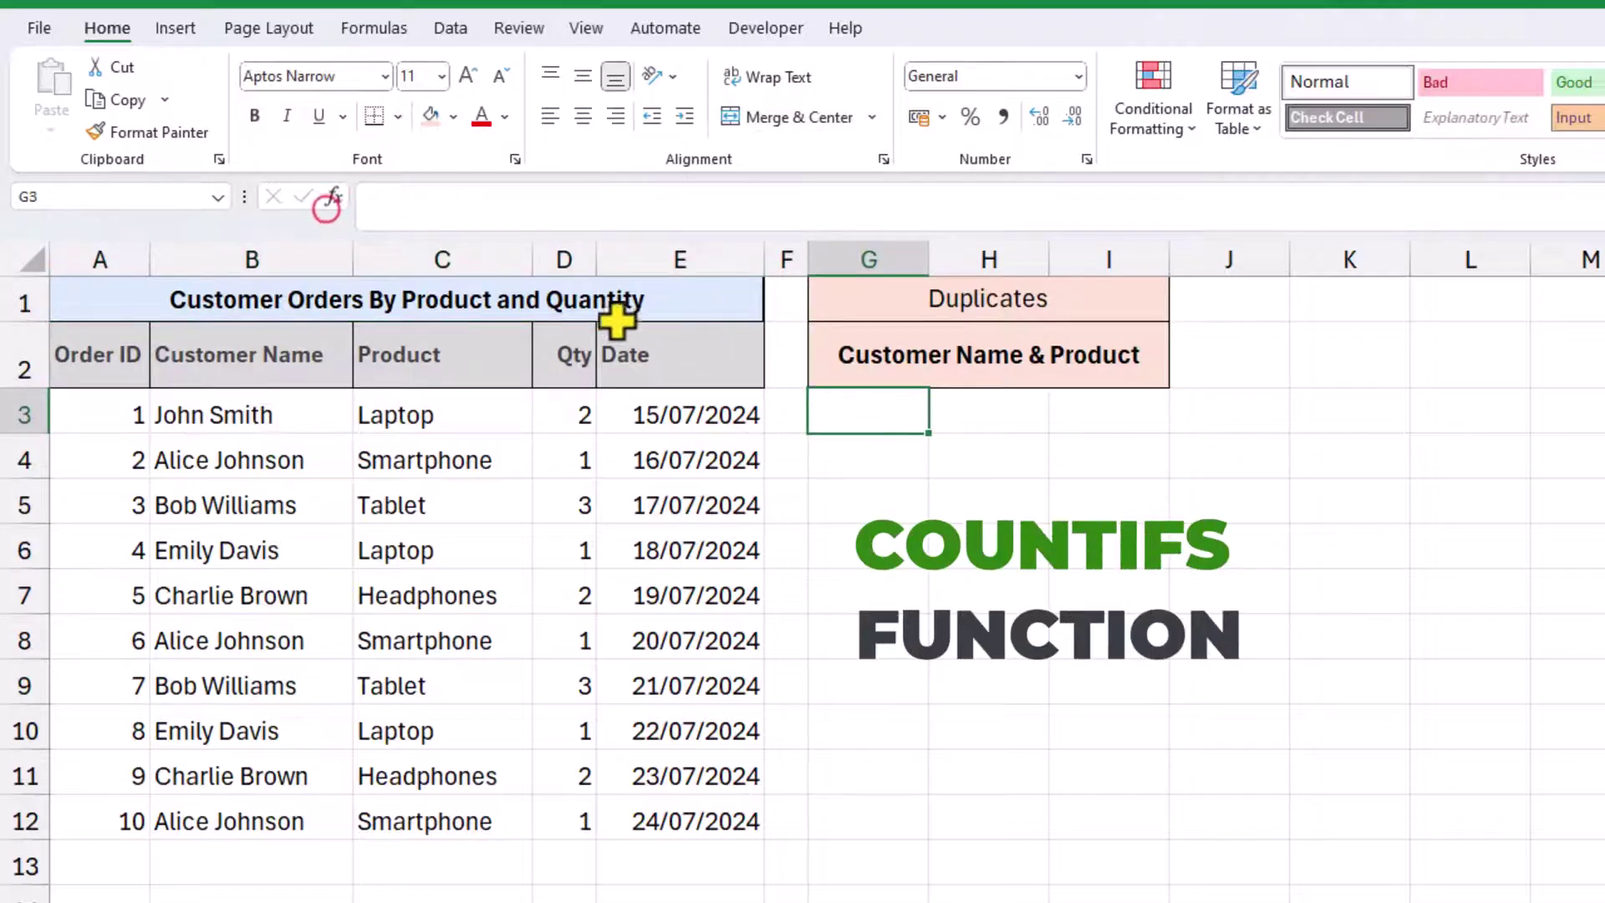
pyautogui.click(328, 208)
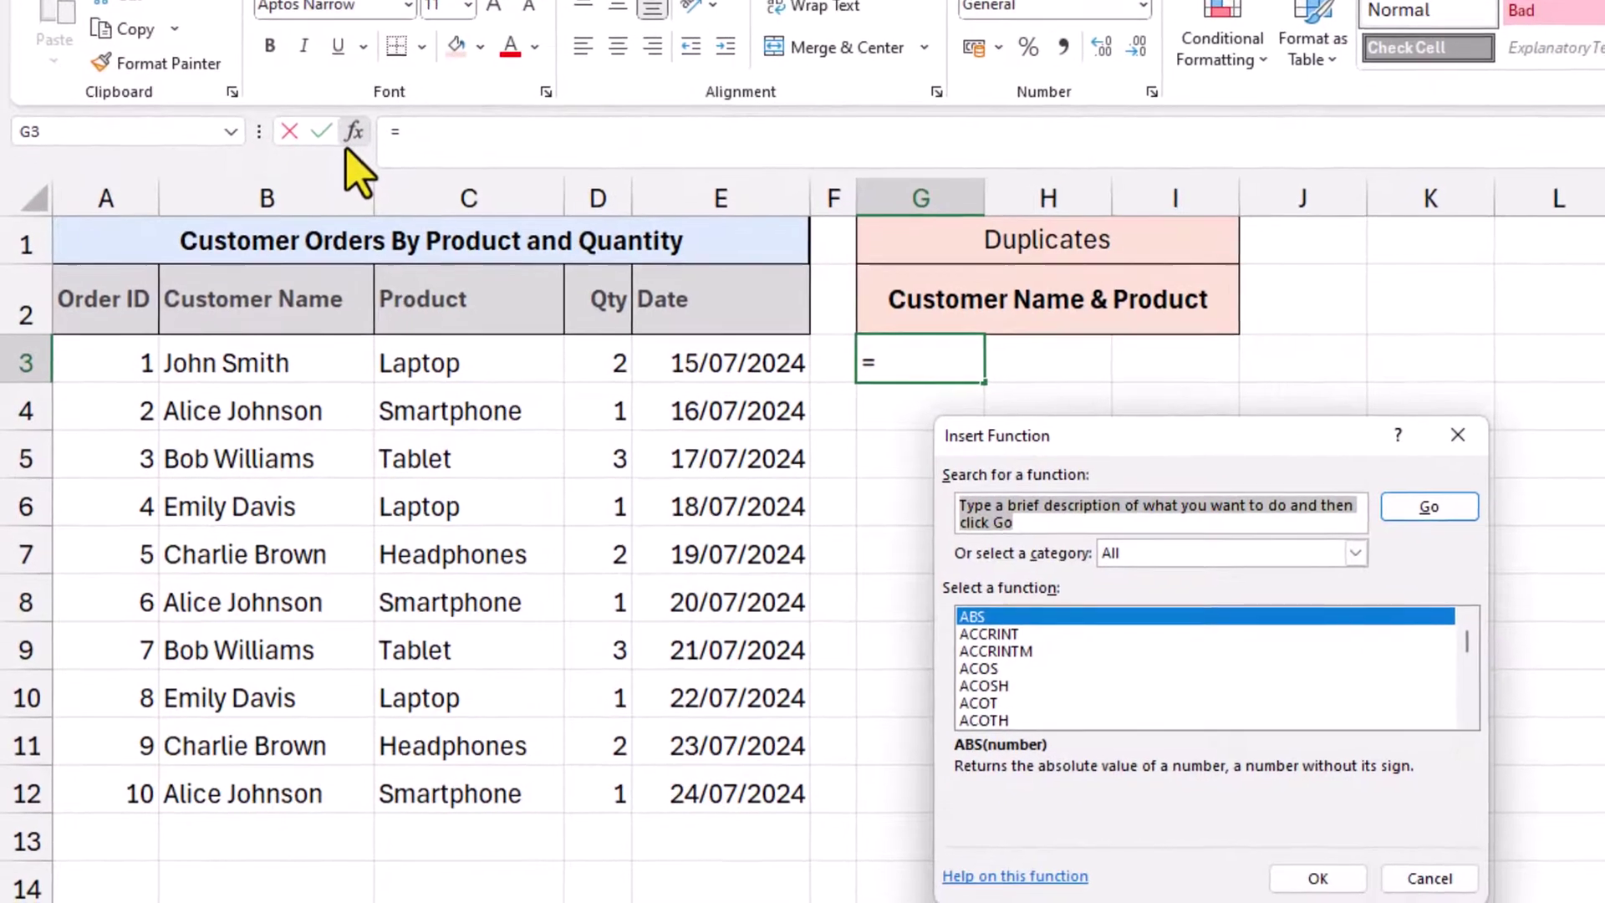
pyautogui.write('count')
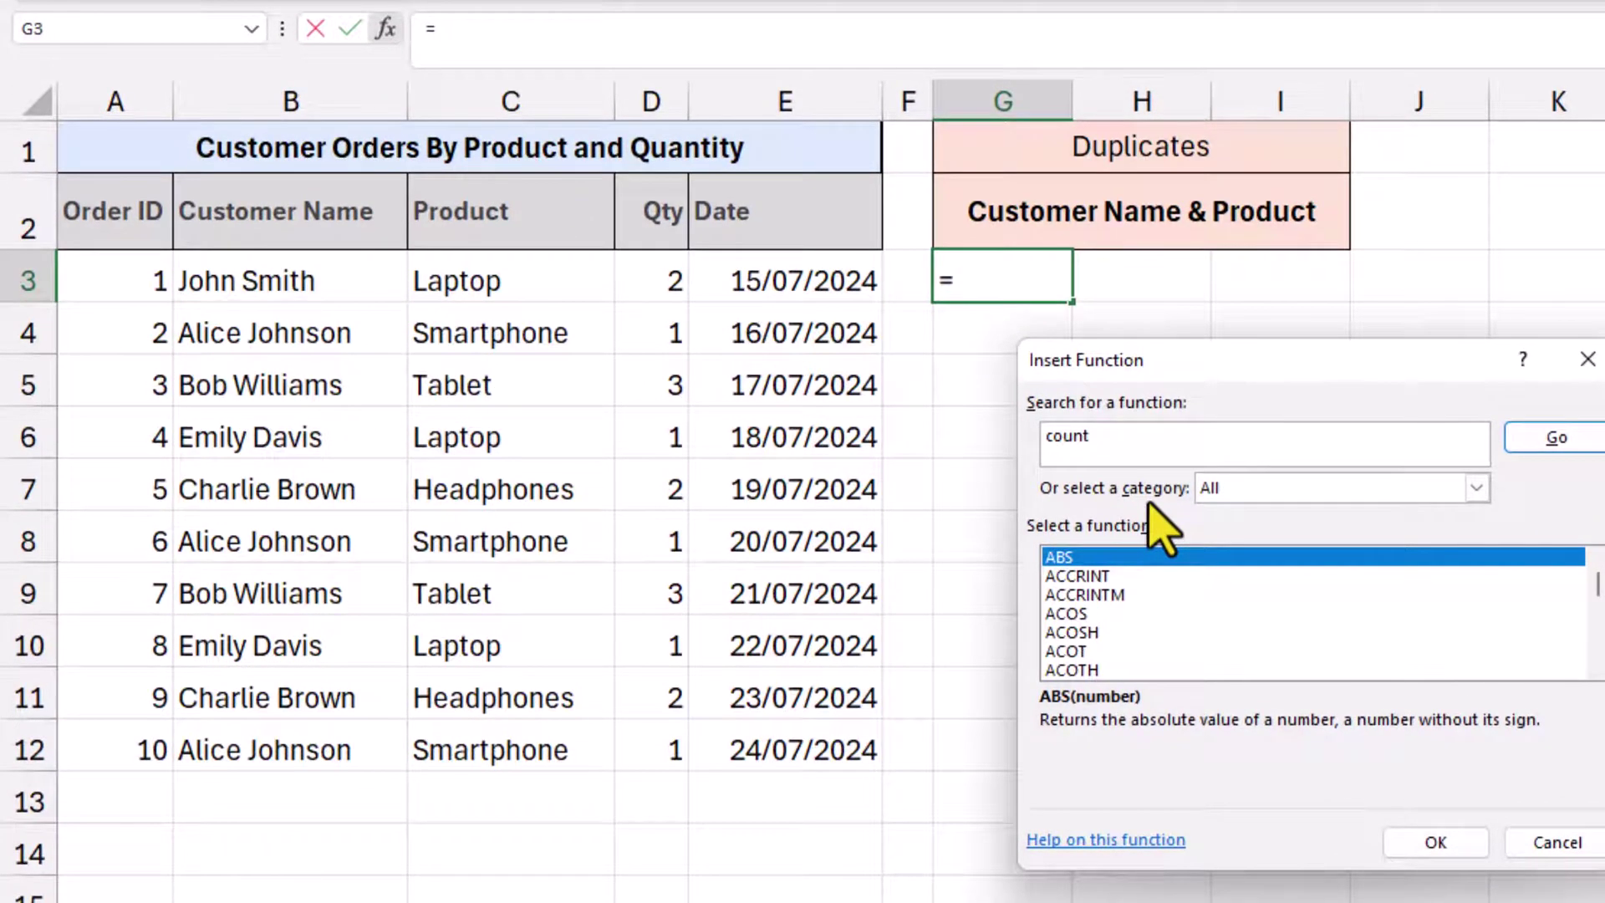
pyautogui.click(1553, 441)
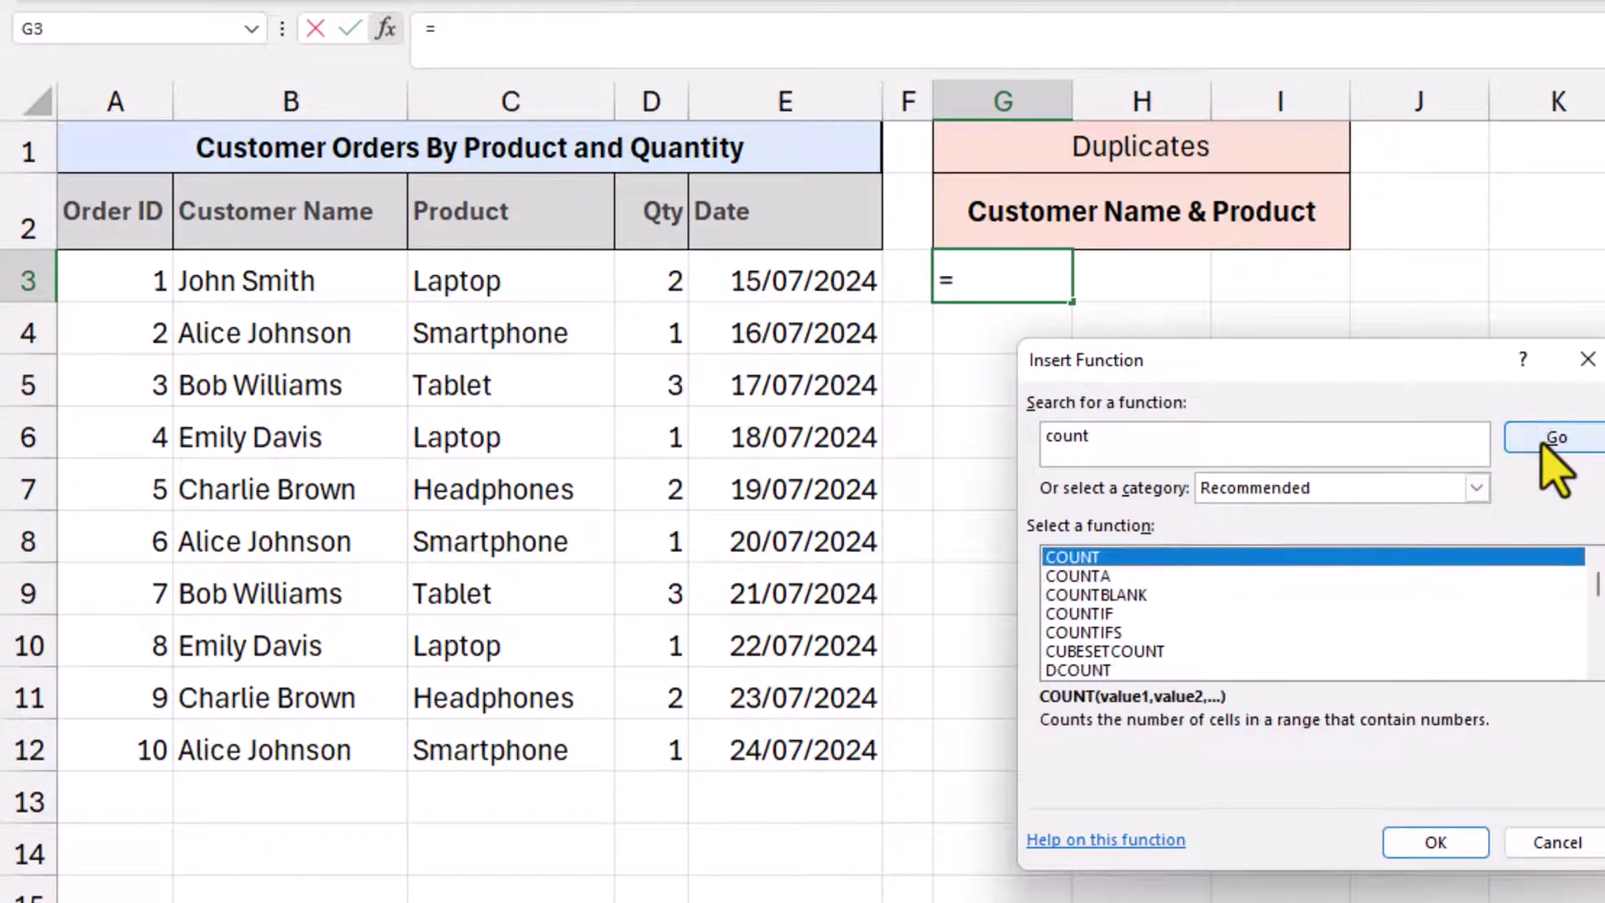
pyautogui.click(1087, 633)
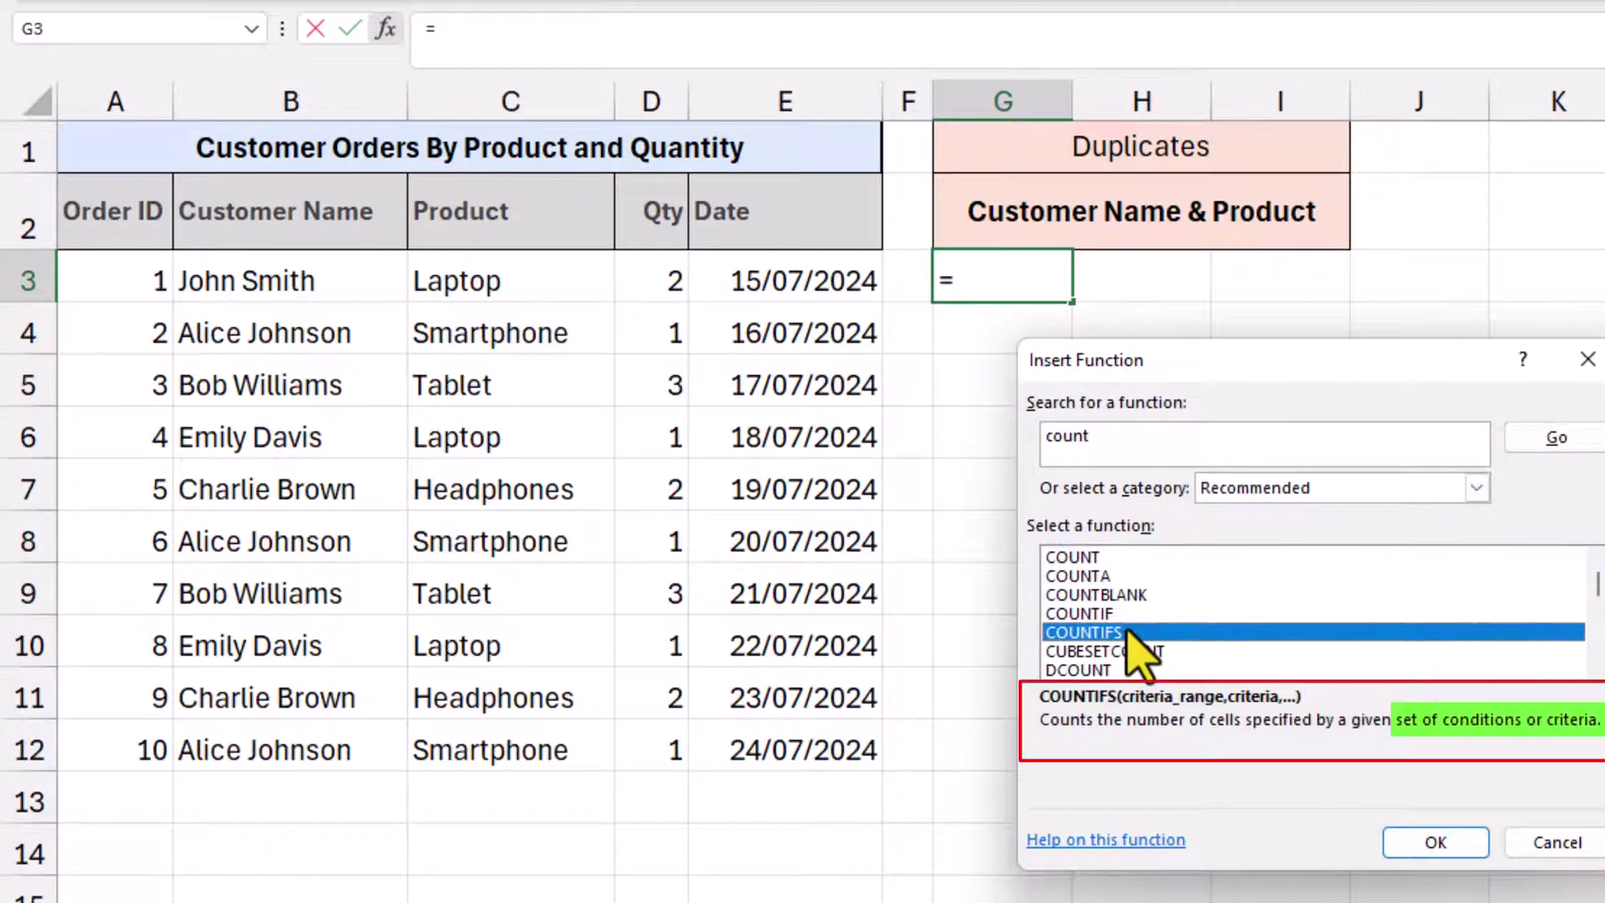
pyautogui.click(1425, 843)
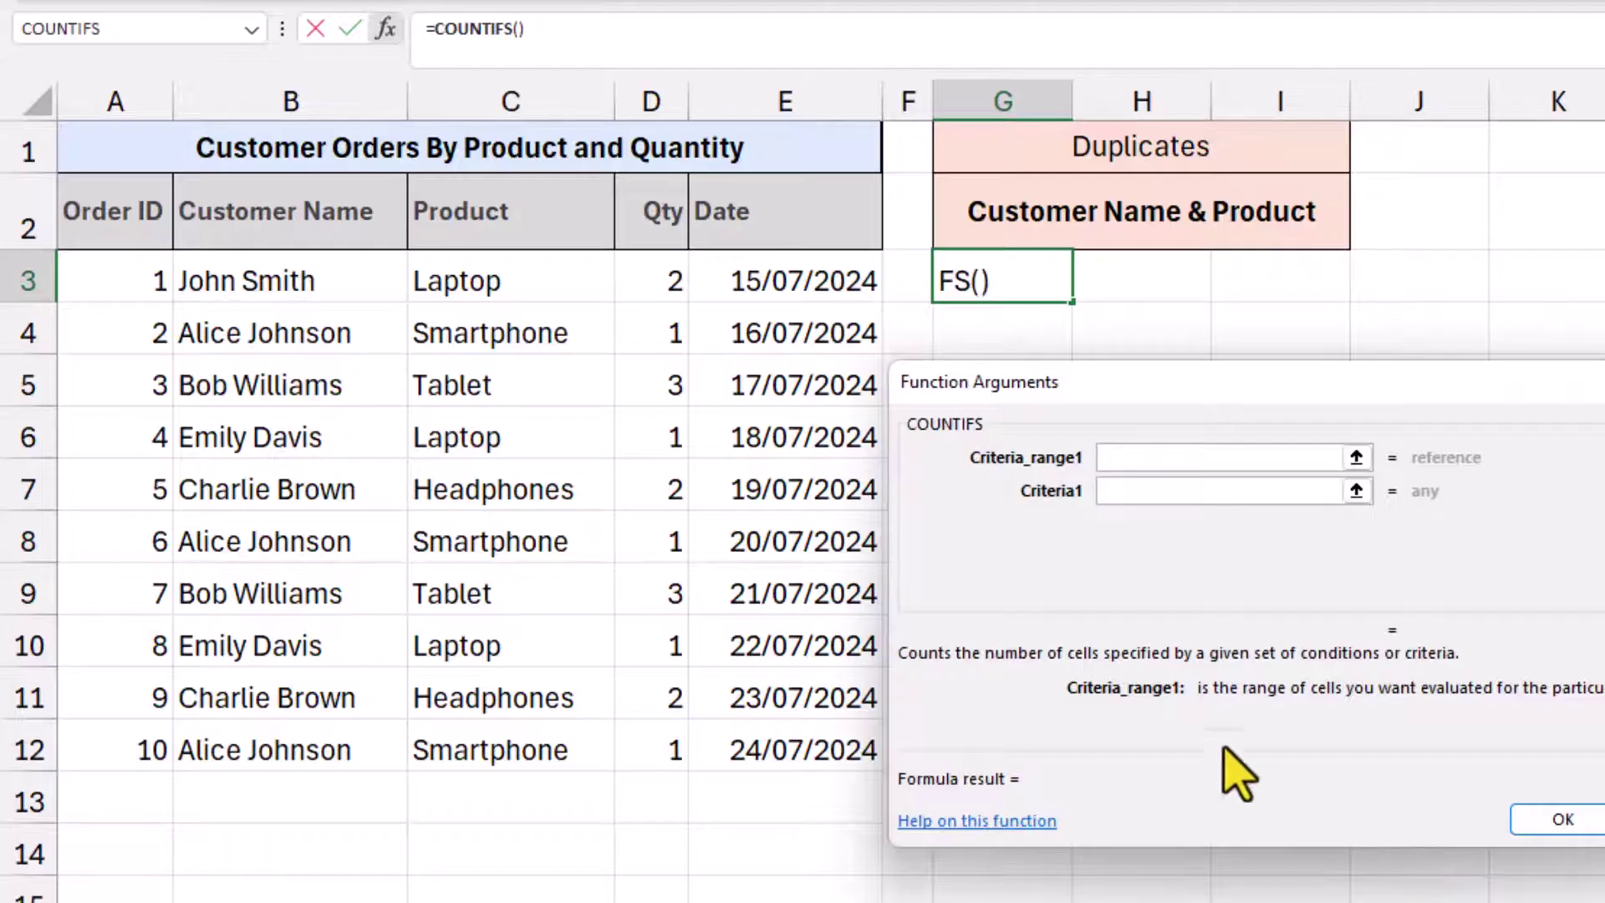
# Step: Set Criteria_range1 to the customer names as the absolute range $B$3:$B$12
pyautogui.moveTo(376, 284); pyautogui.dragTo(366, 752)
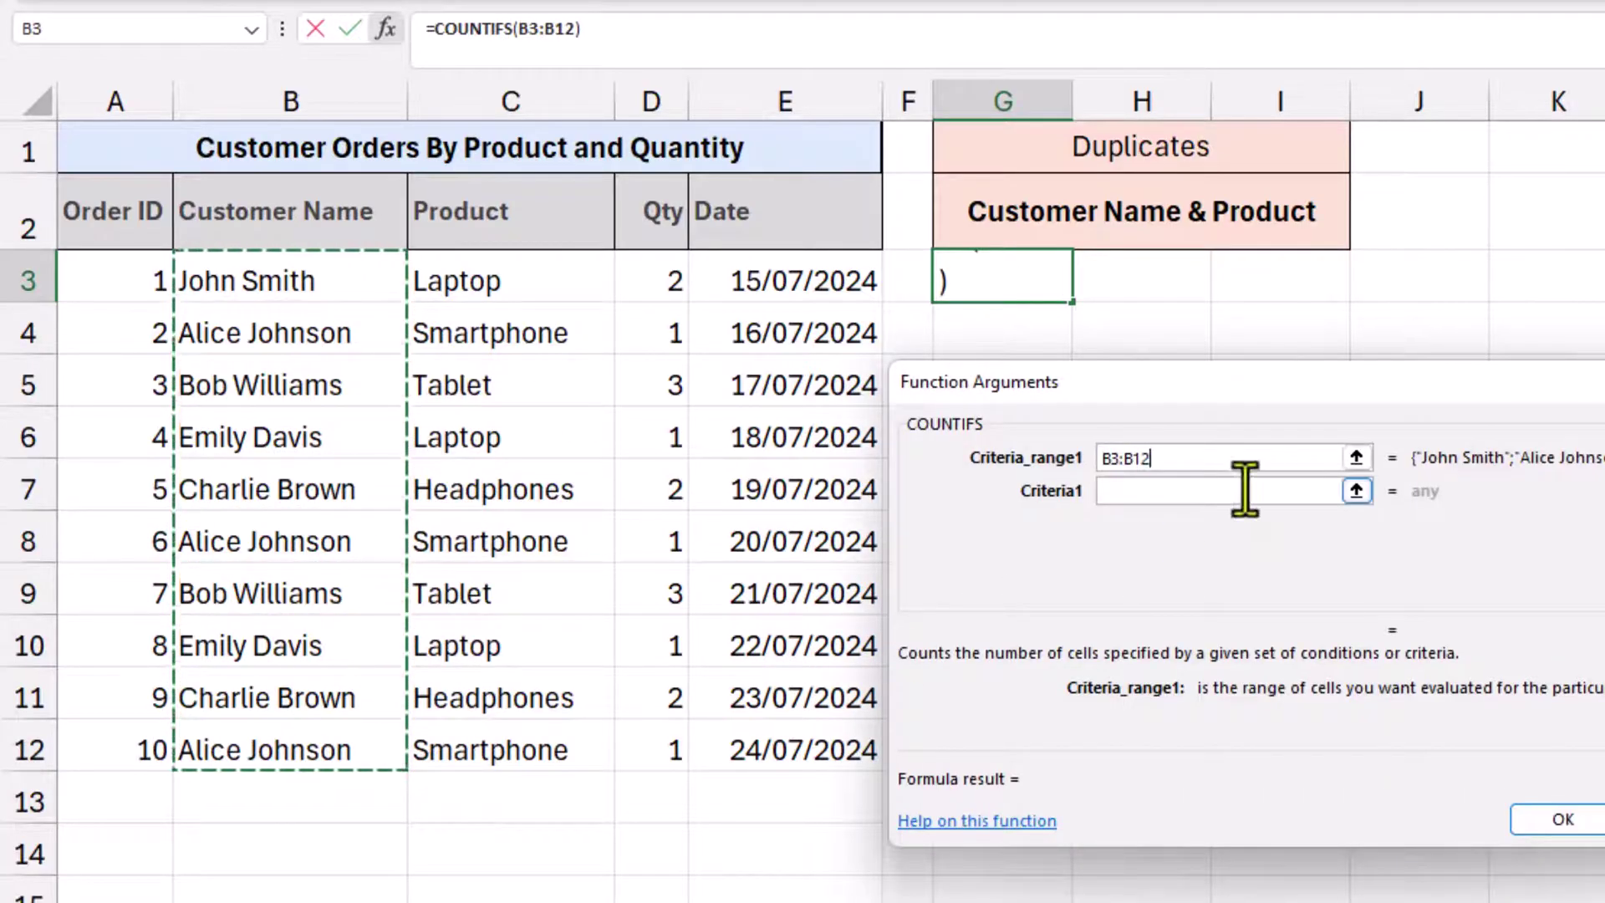
pyautogui.press('F4')
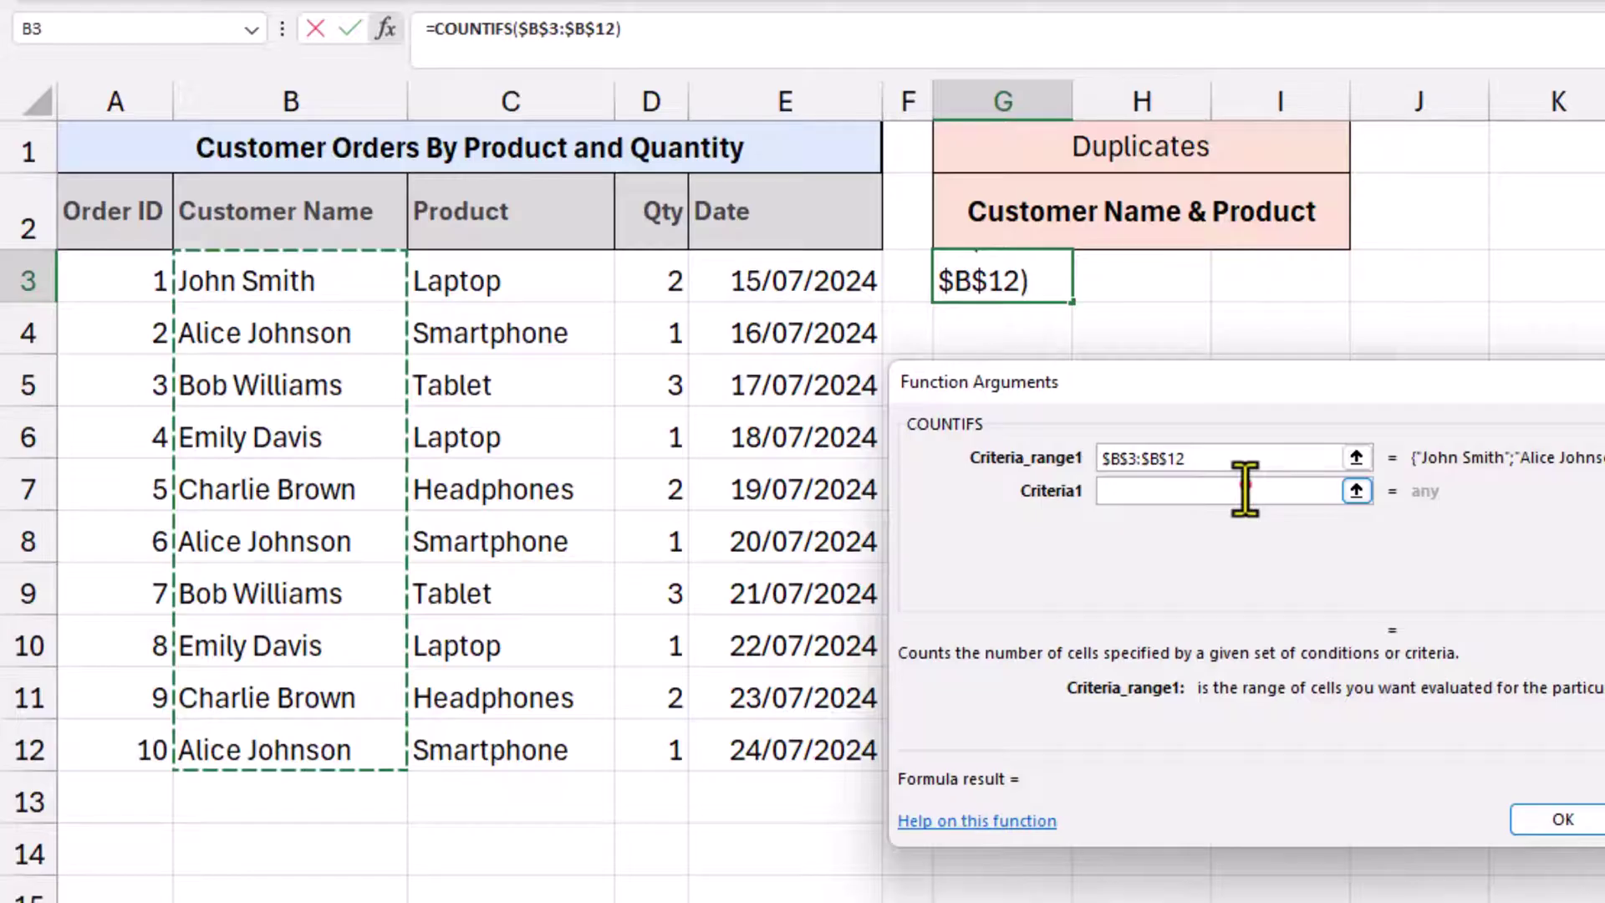
pyautogui.click(1245, 491)
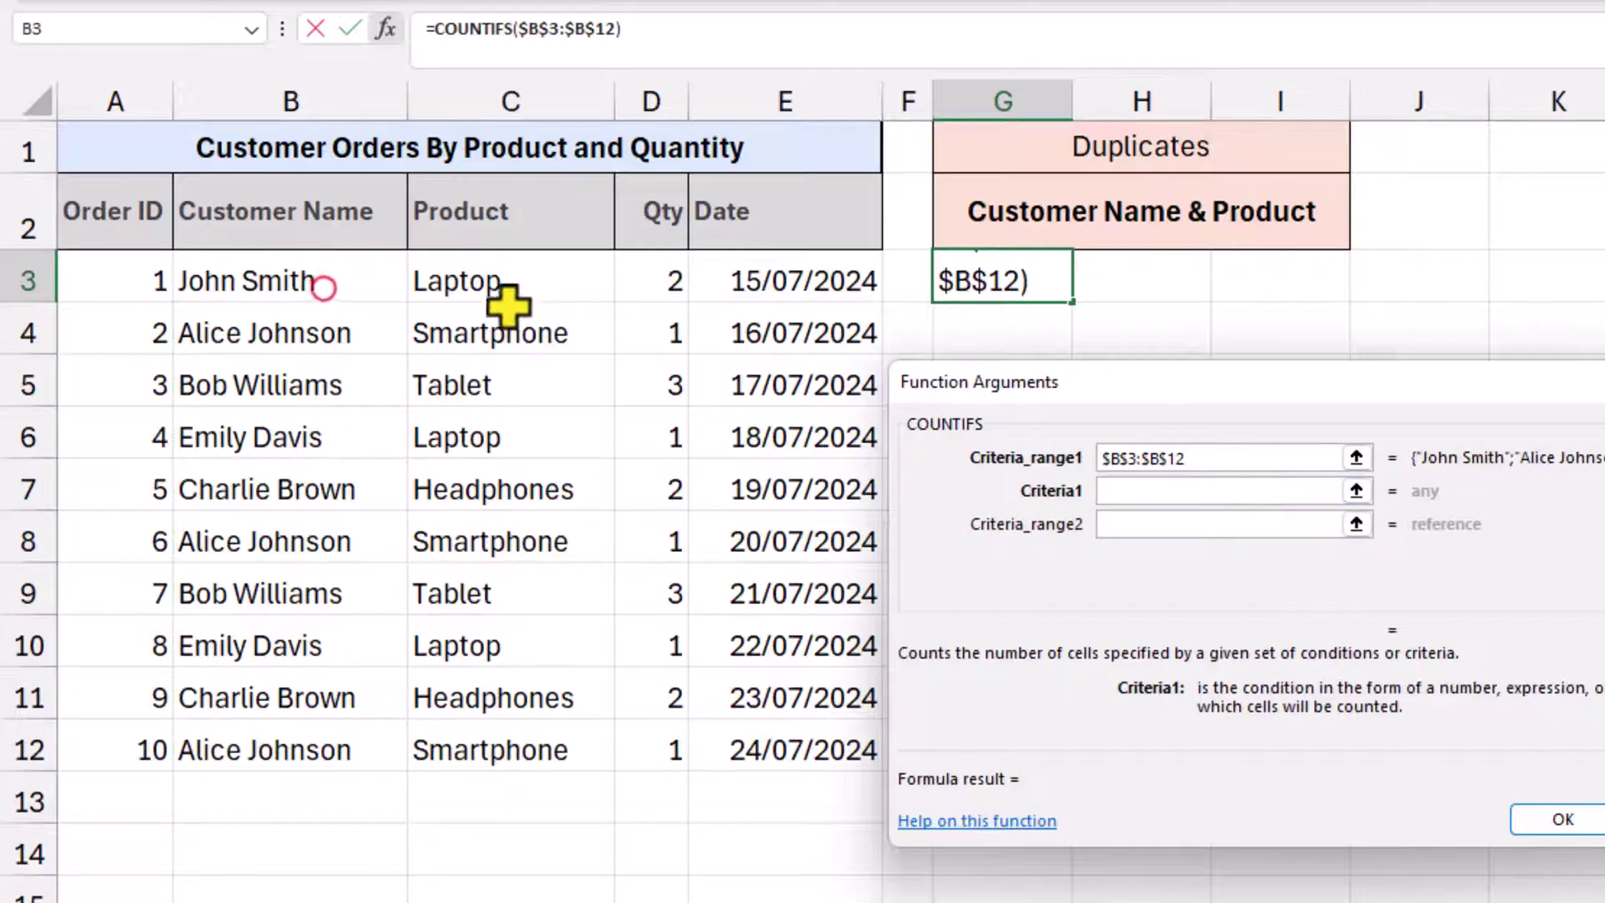
# Step: Try the range B3:B12 and the single cells B3 and B4 as Criteria1
pyautogui.moveTo(326, 283); pyautogui.dragTo(323, 742)
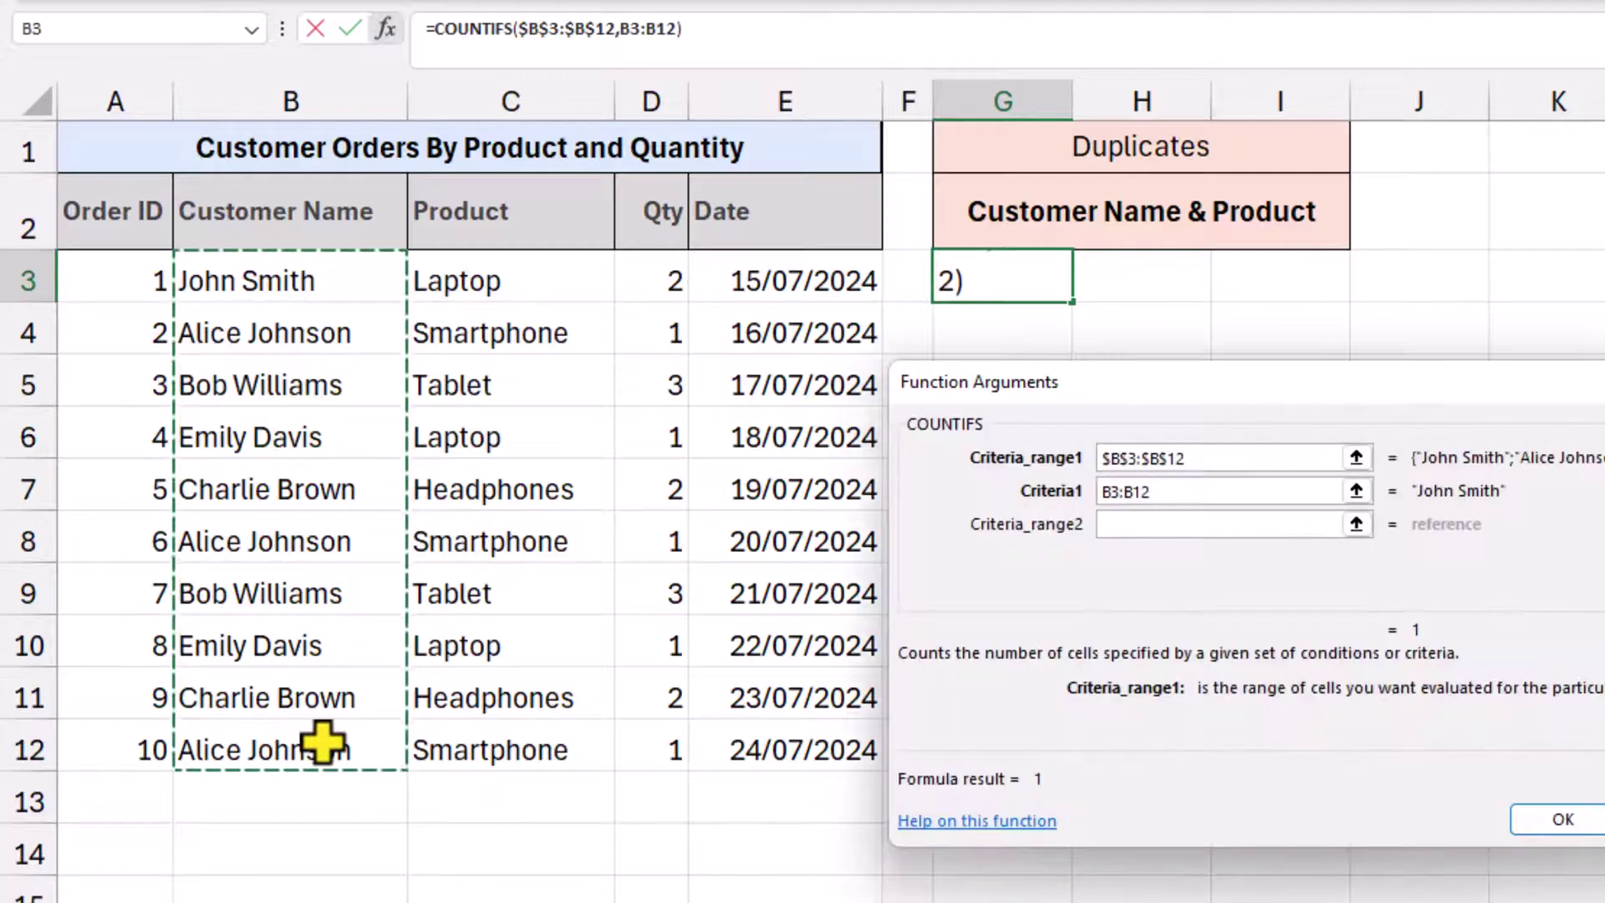
pyautogui.click(1286, 502)
pyautogui.moveTo(1285, 501); pyautogui.dragTo(1083, 498)
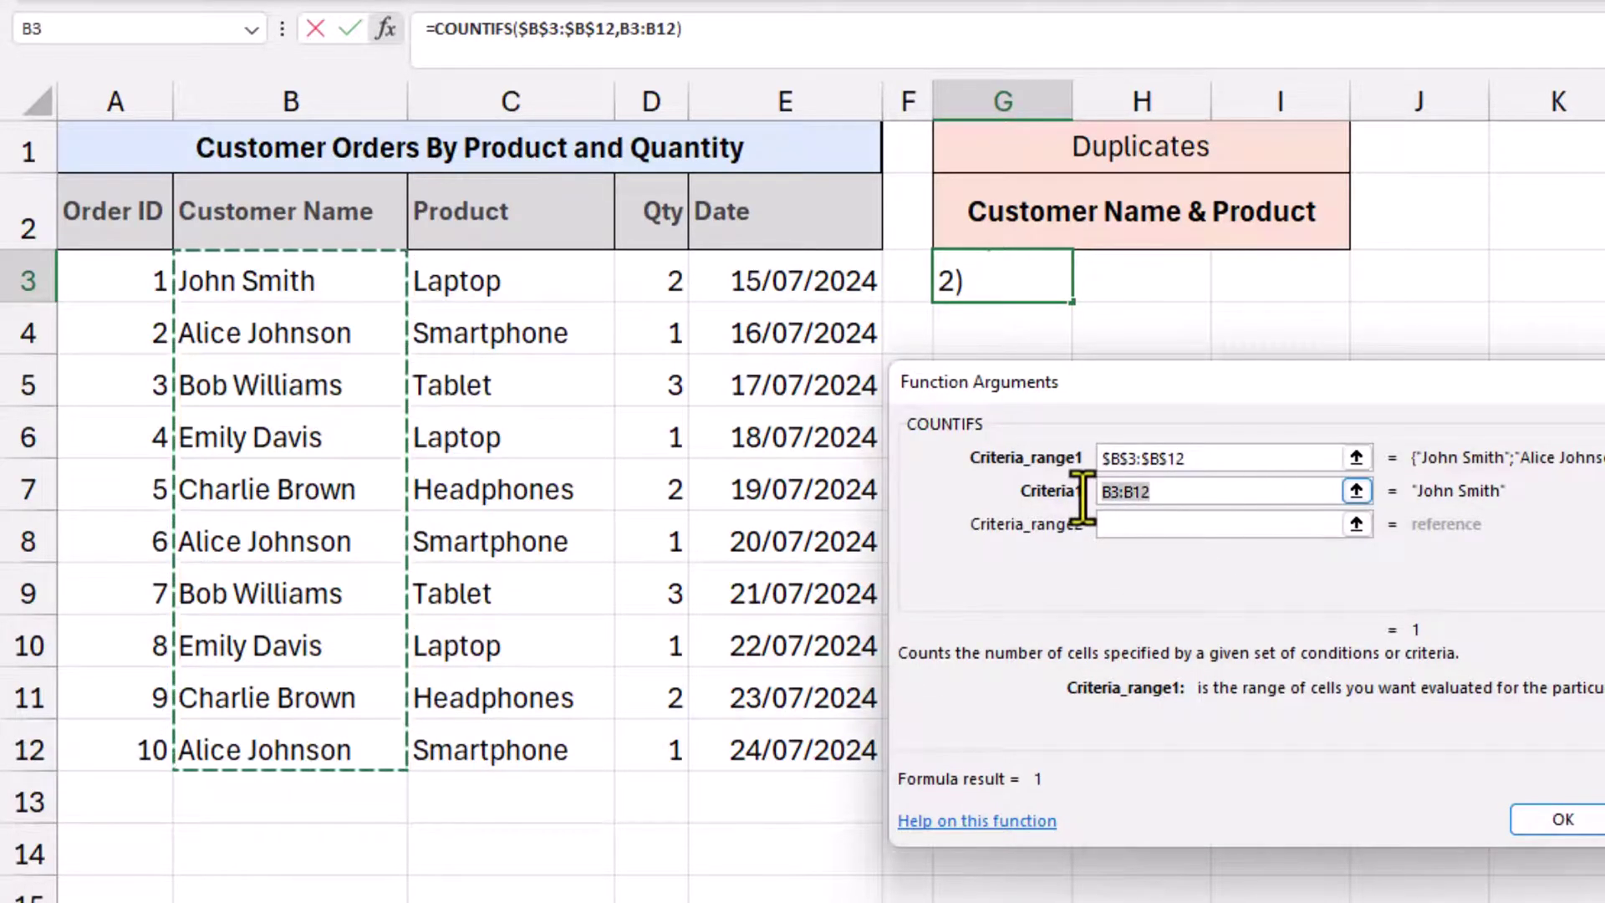
pyautogui.press('BackSpace')
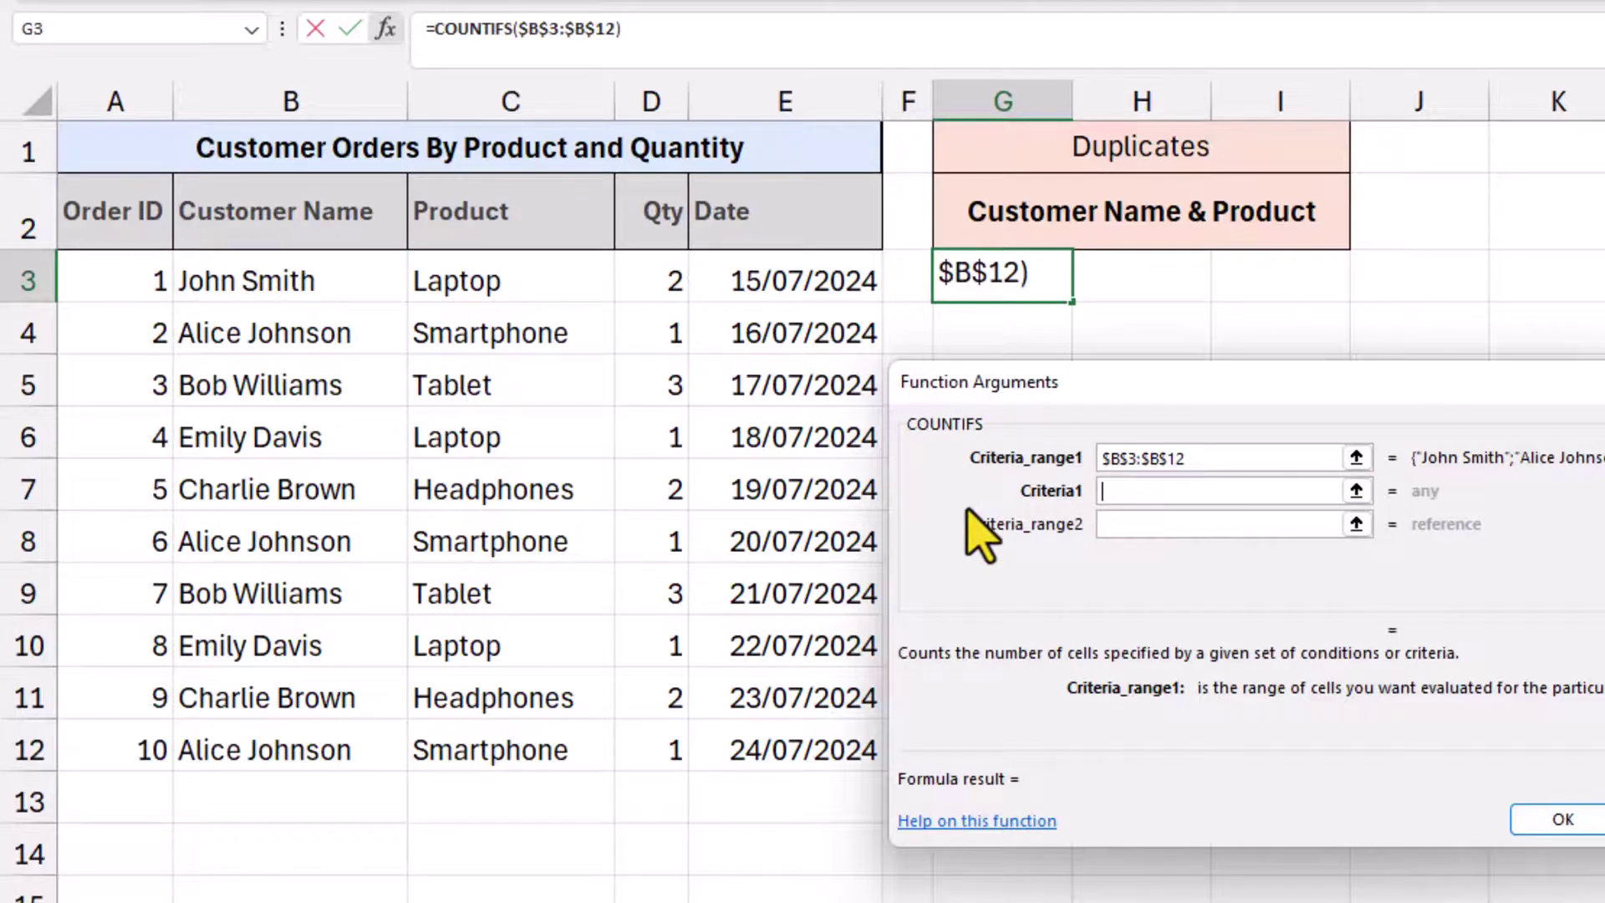
pyautogui.click(368, 281)
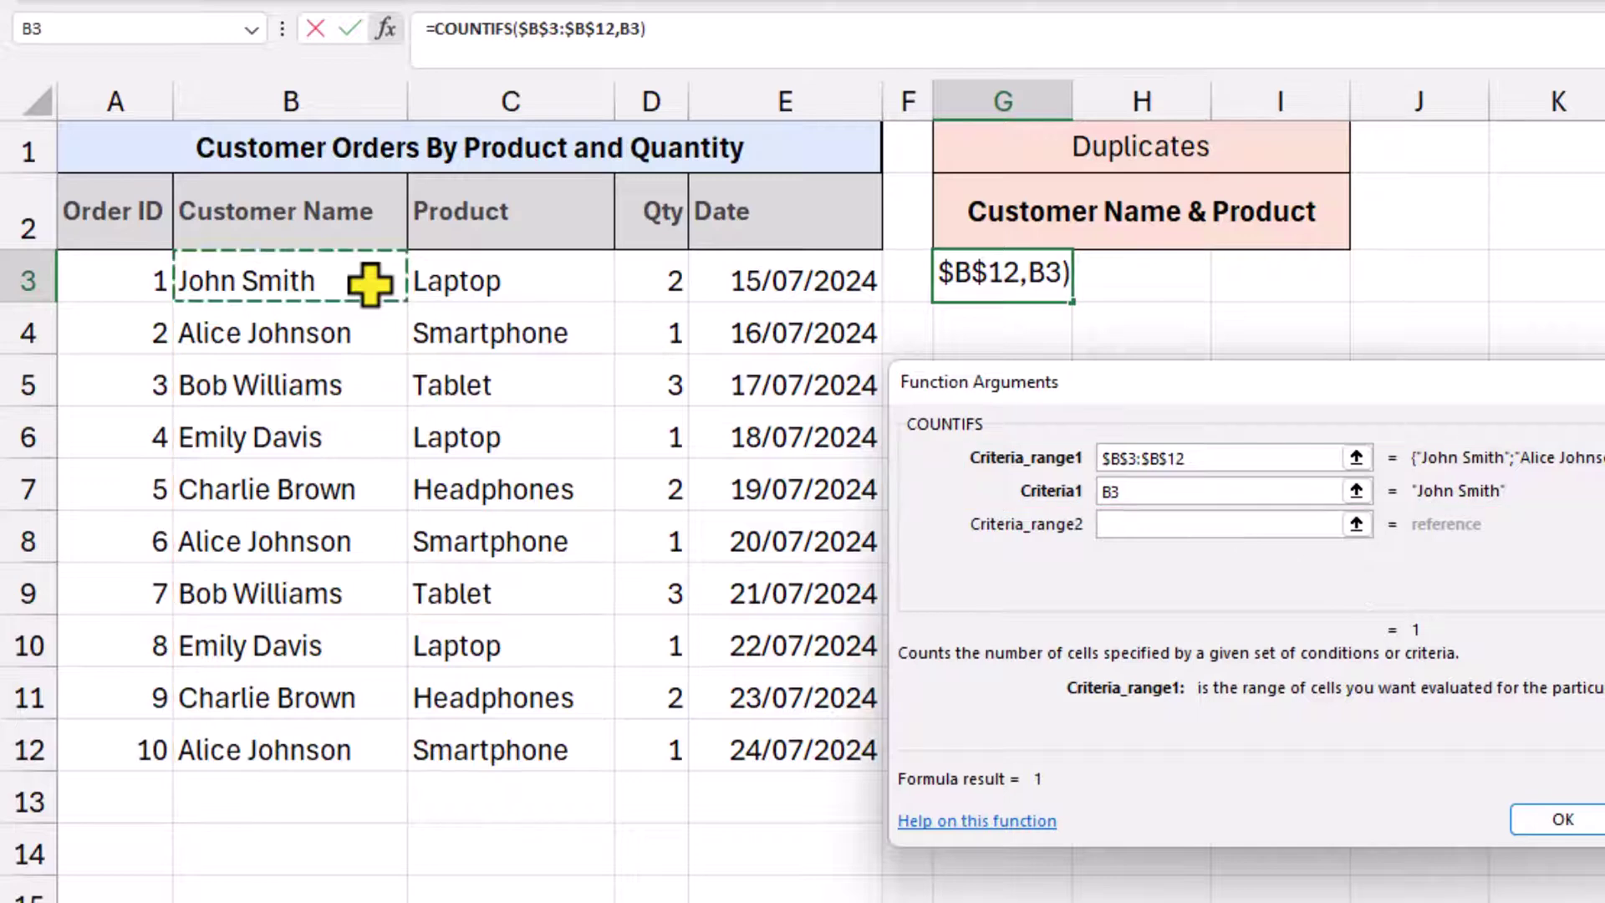
pyautogui.click(369, 332)
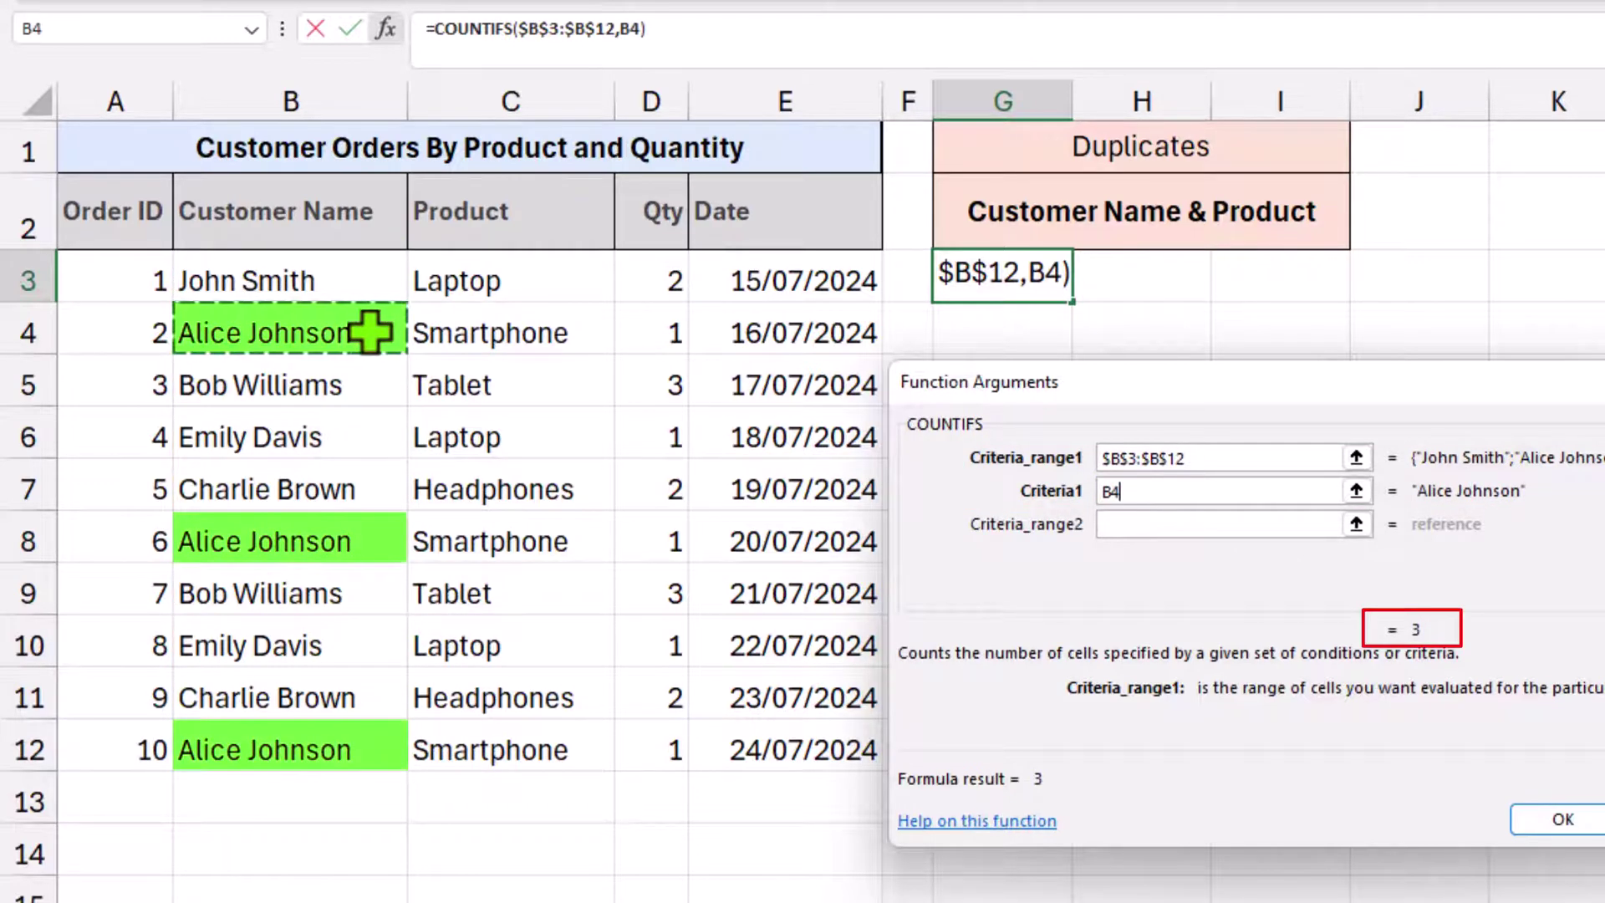
# Step: Set Criteria1 to all customer names as the absolute range $B$3:$B$12
pyautogui.moveTo(372, 280); pyautogui.dragTo(365, 752)
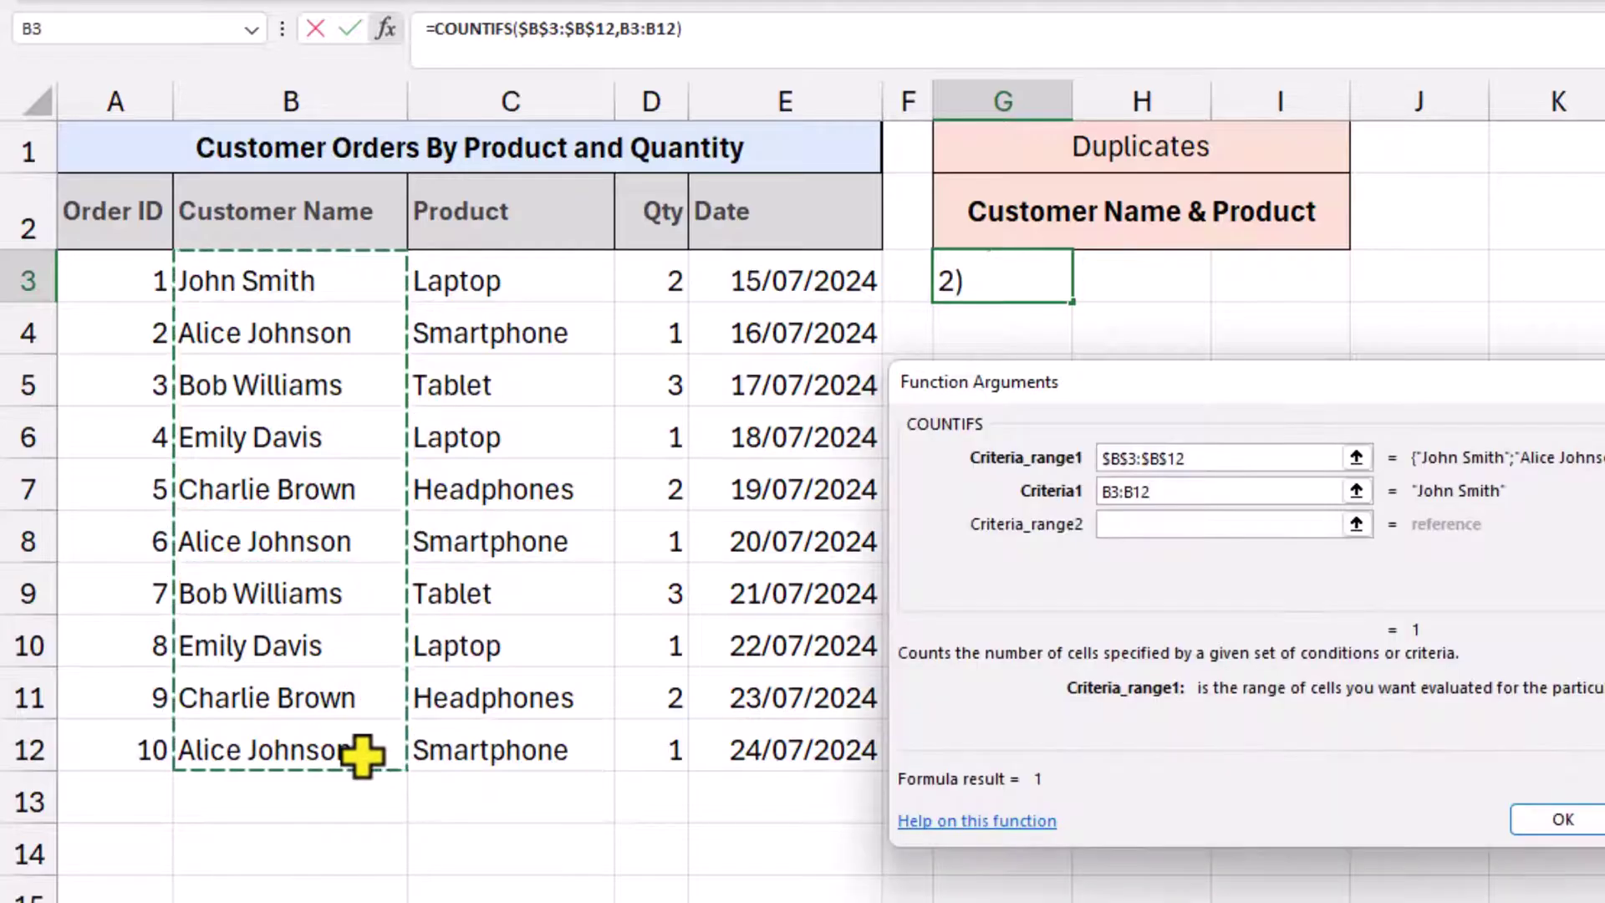
pyautogui.press('F4')
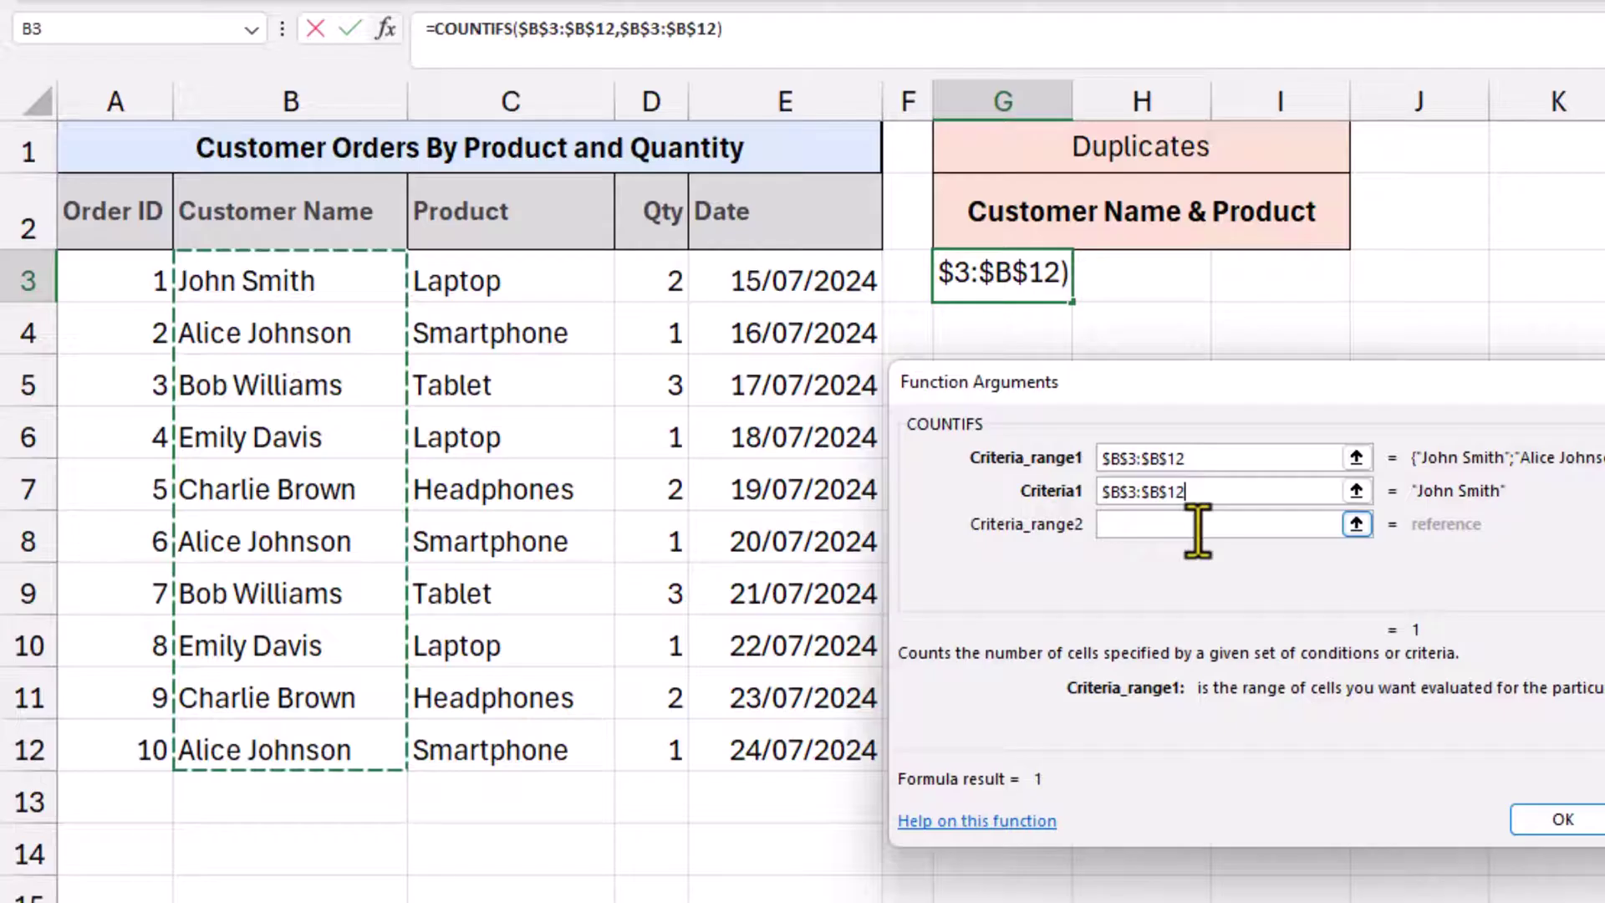
# Step: Set both Criteria_range2 and Criteria2 to the products in $C$3:$C$12 and complete the COUNTIFS formula
pyautogui.click(1197, 525)
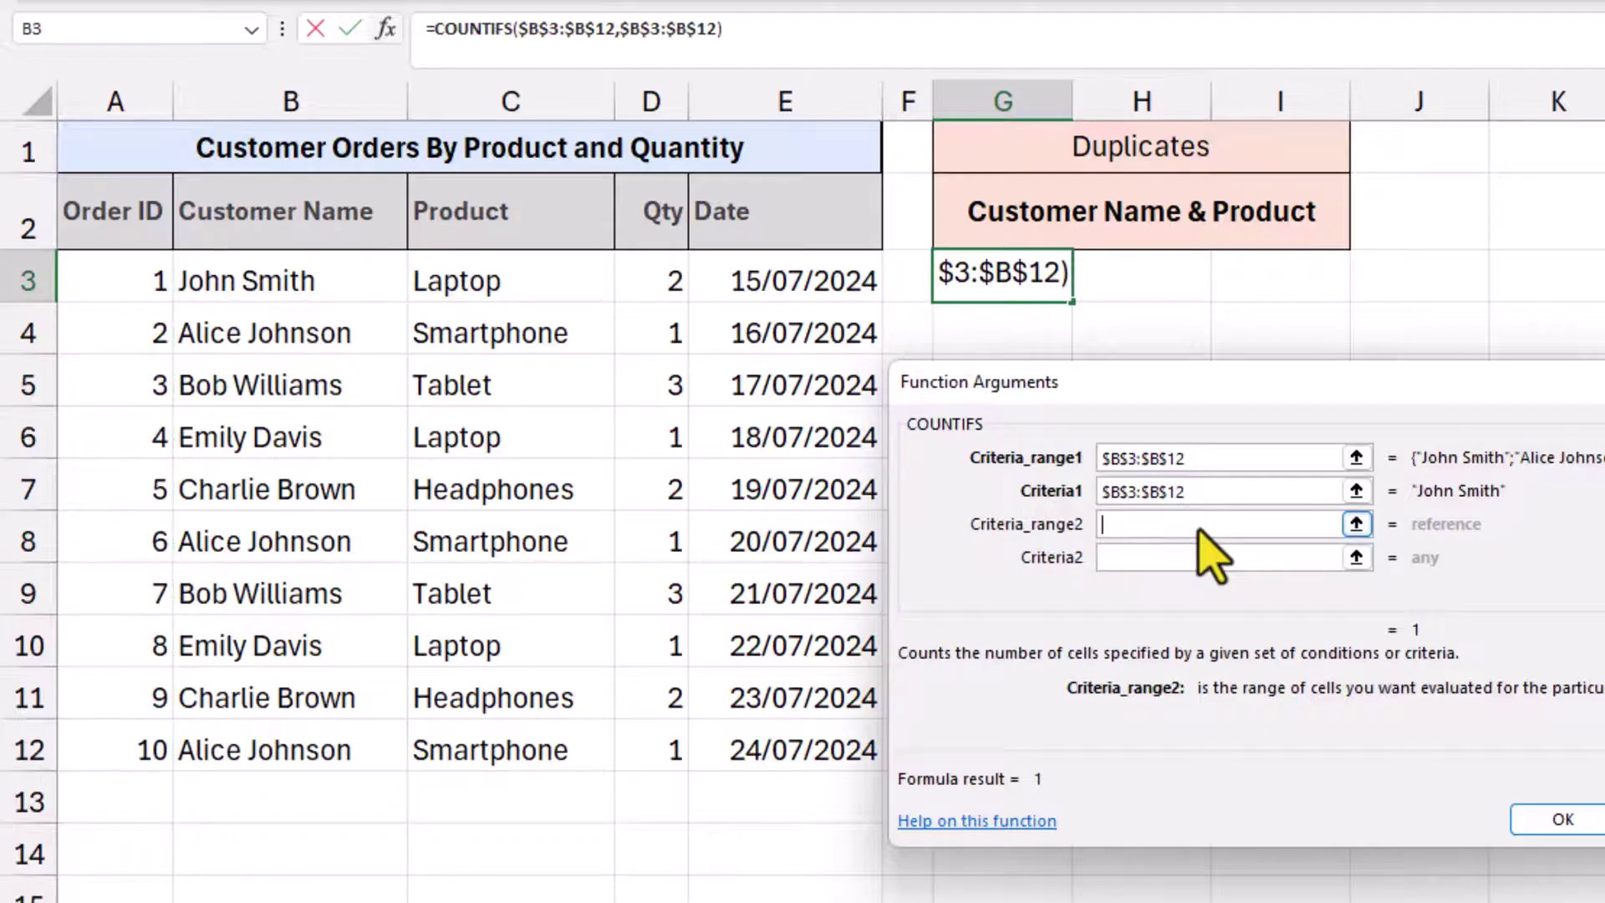
pyautogui.moveTo(559, 279); pyautogui.dragTo(562, 735)
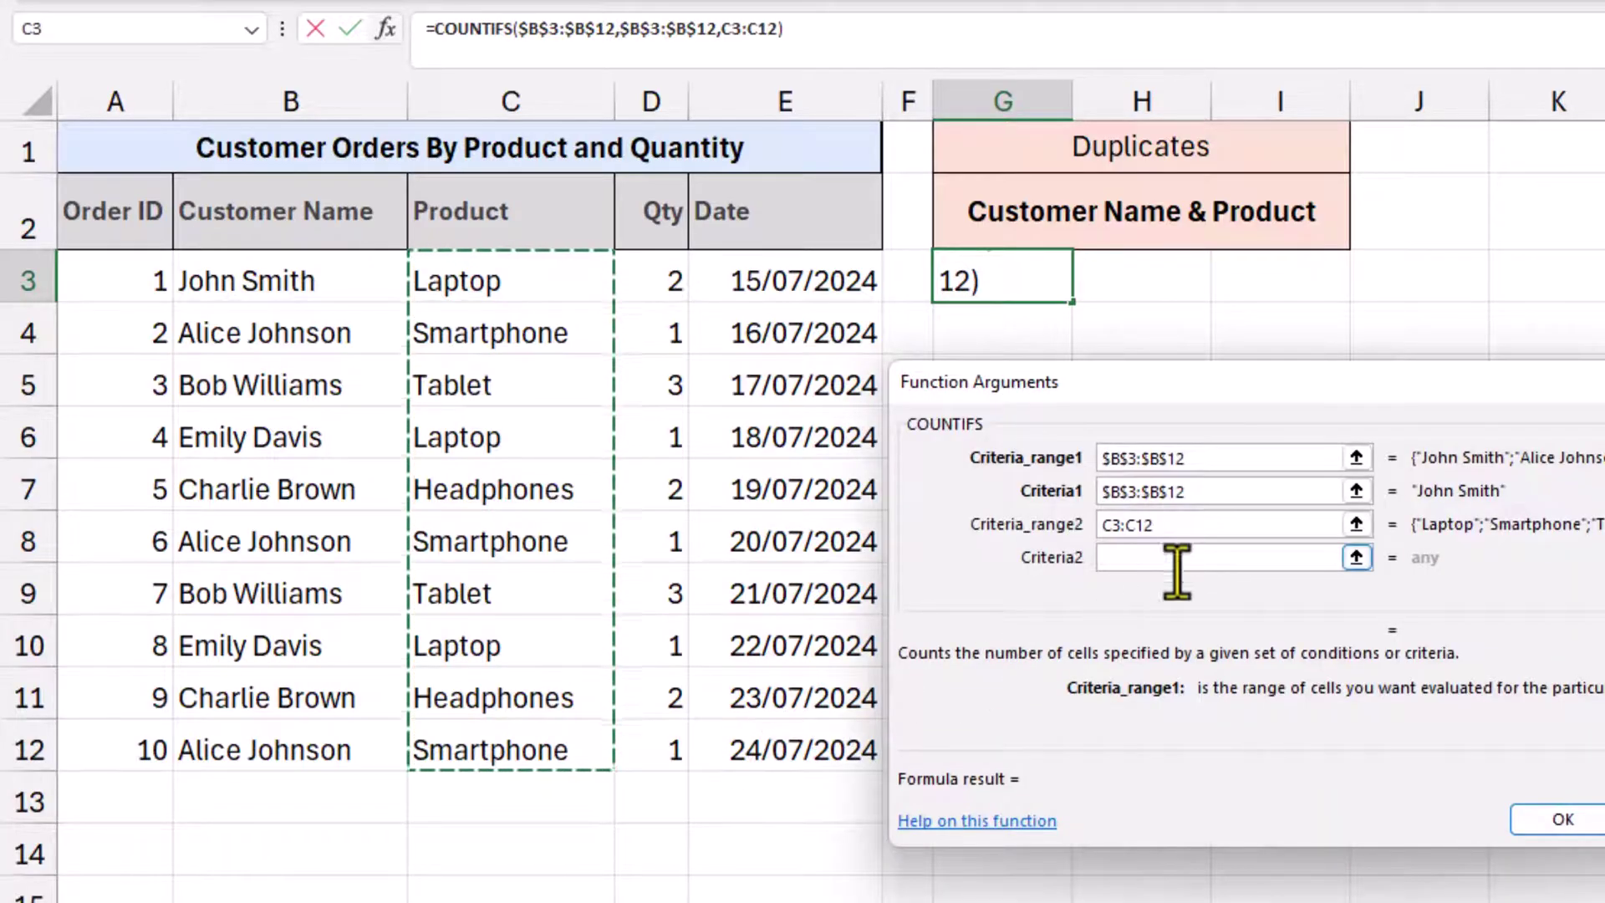
pyautogui.press('F4')
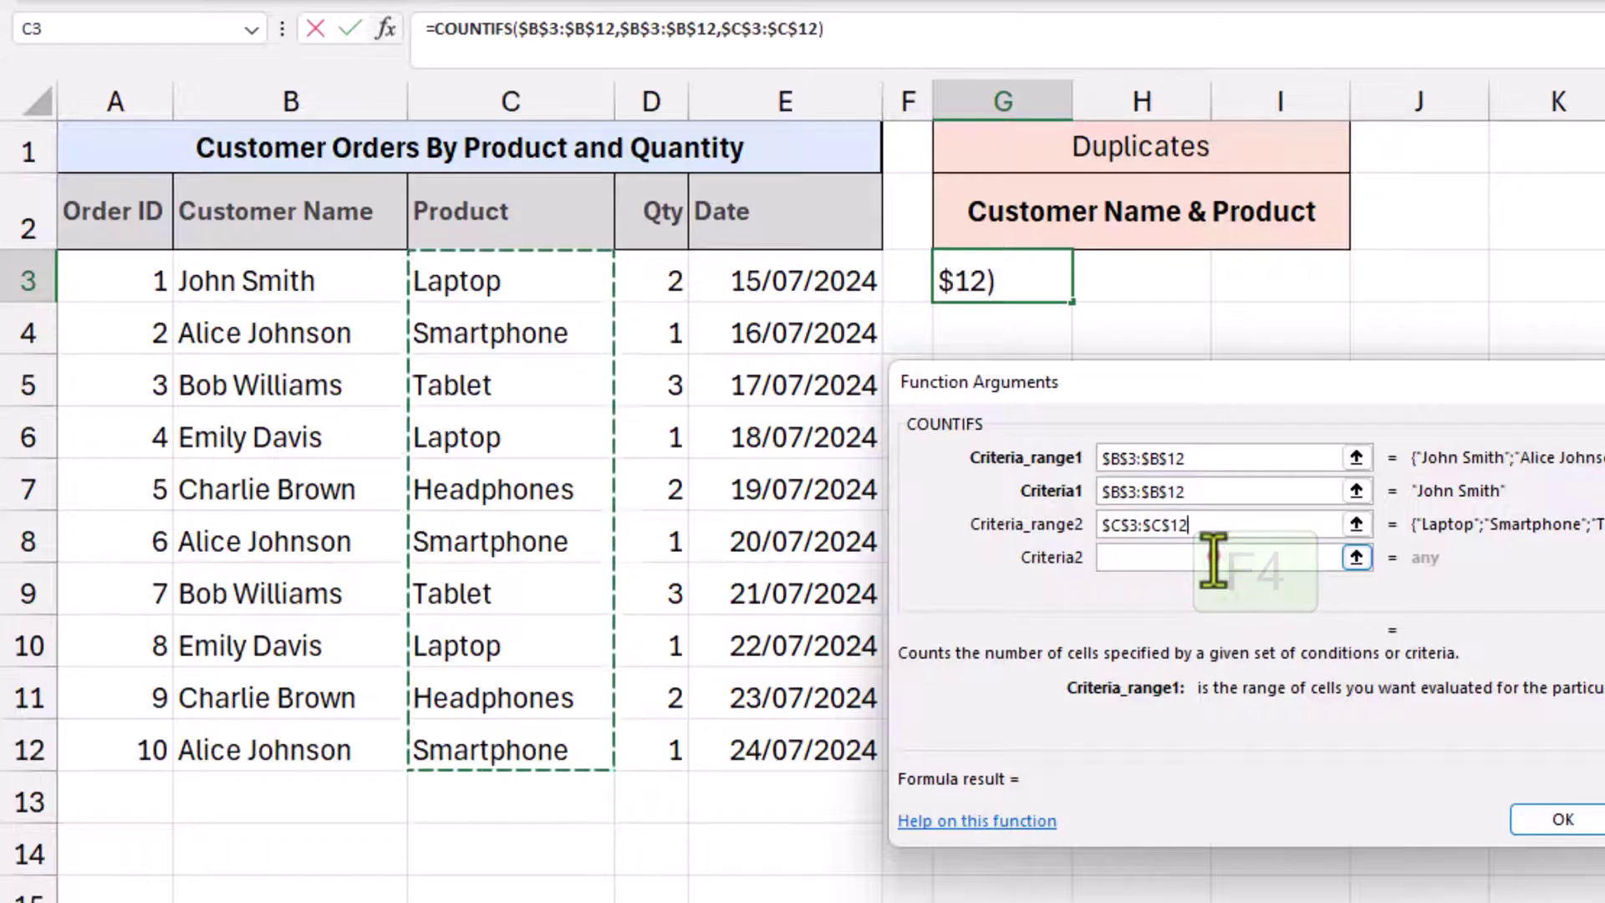
pyautogui.click(1214, 559)
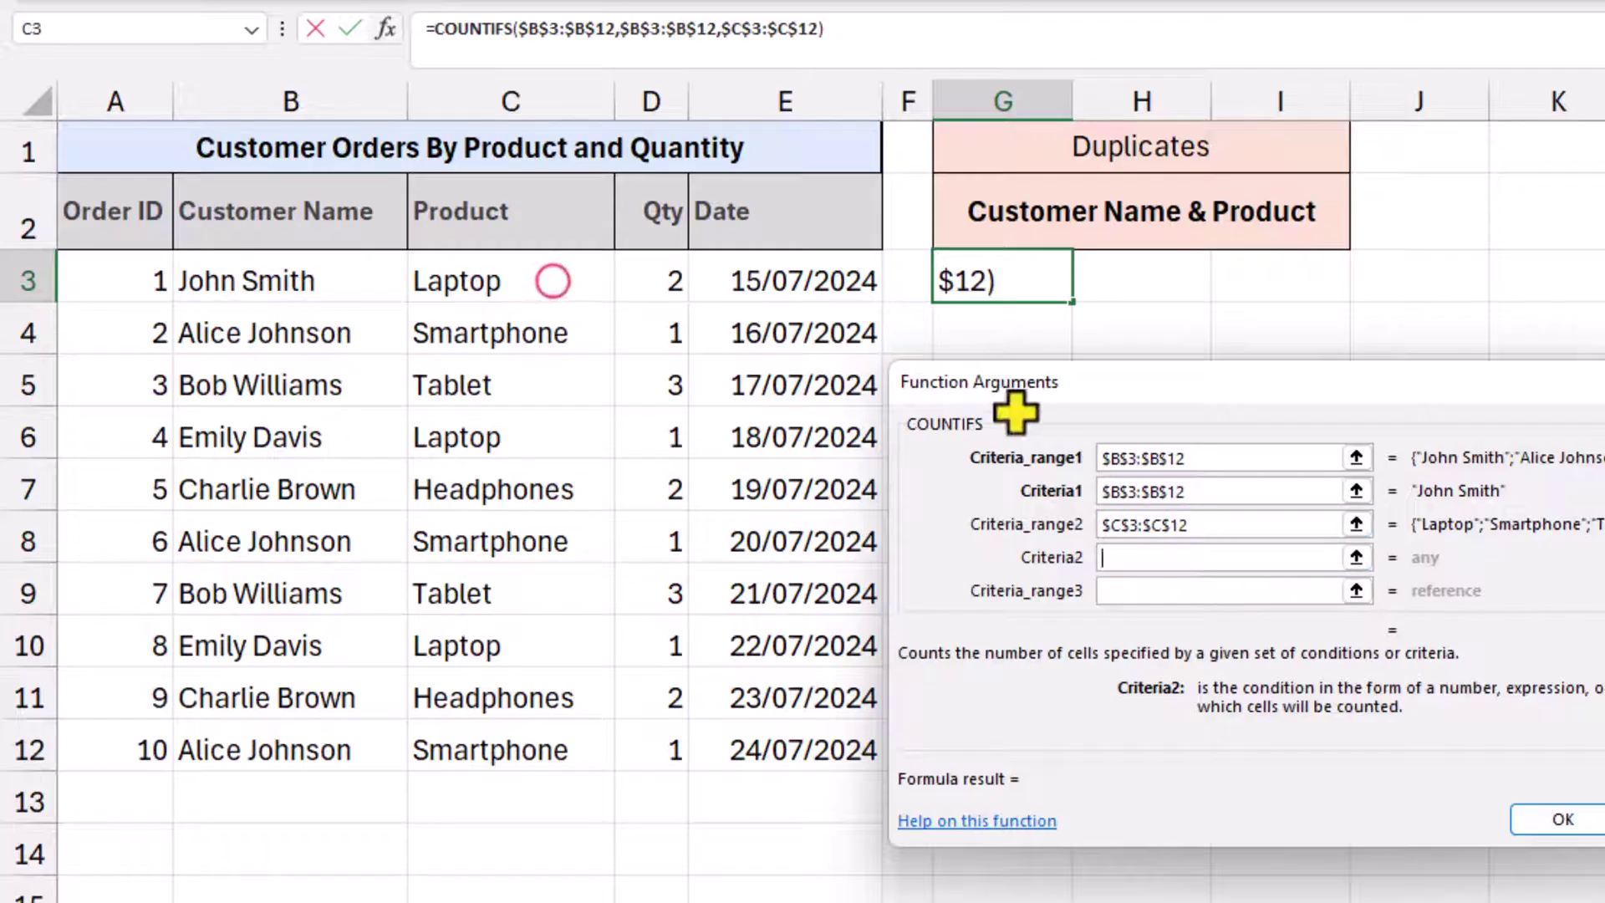
pyautogui.moveTo(555, 279); pyautogui.dragTo(555, 734)
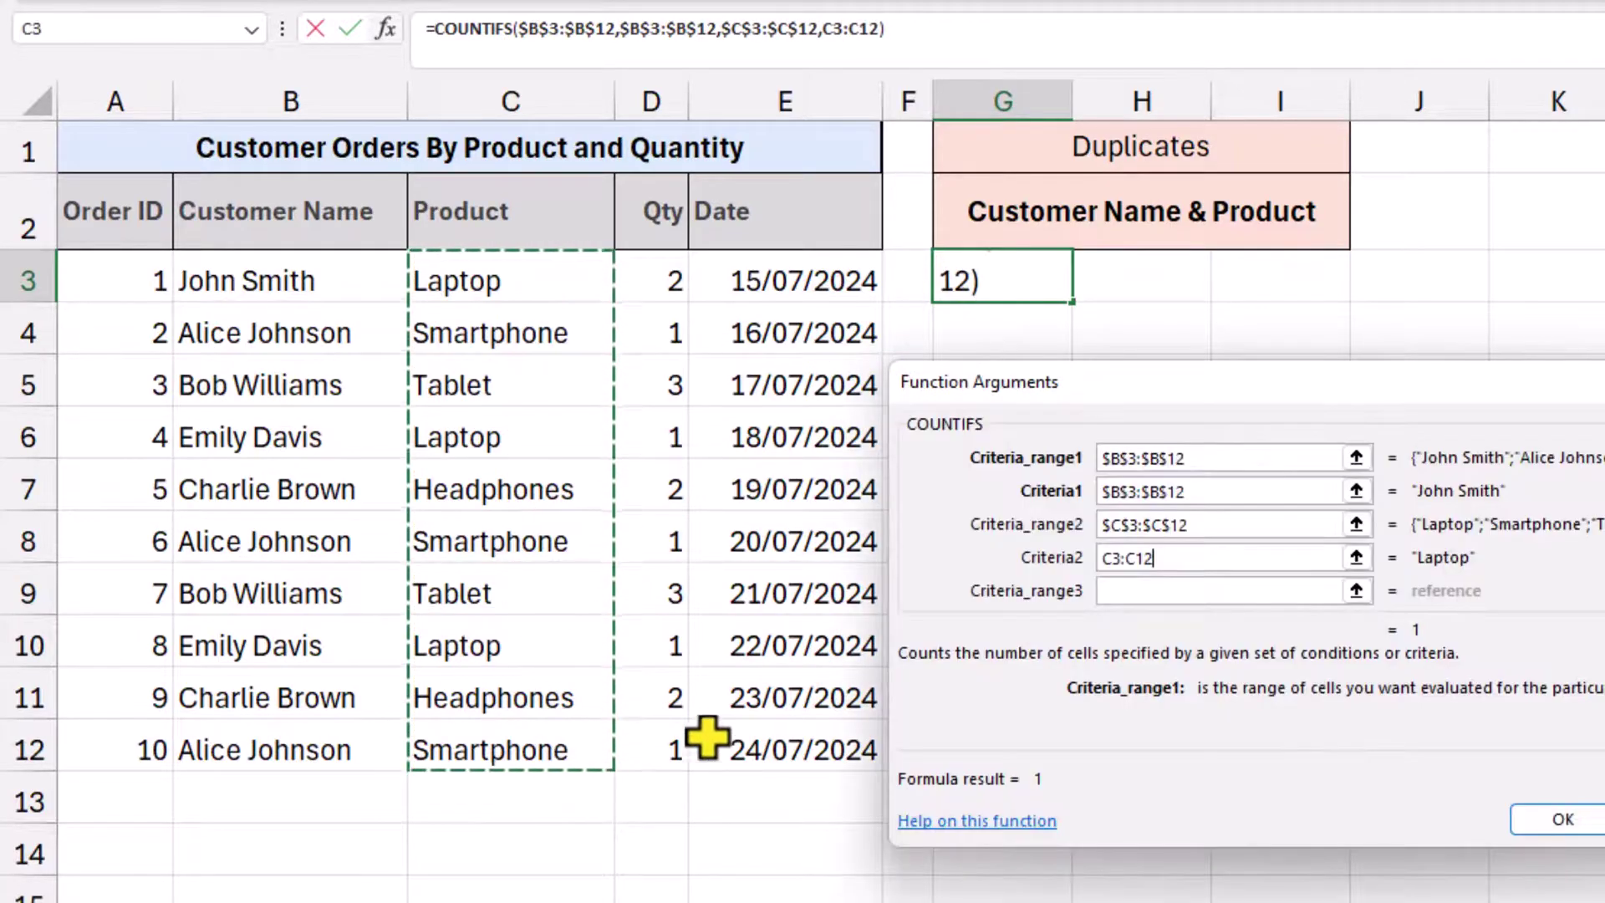
pyautogui.press('F4')
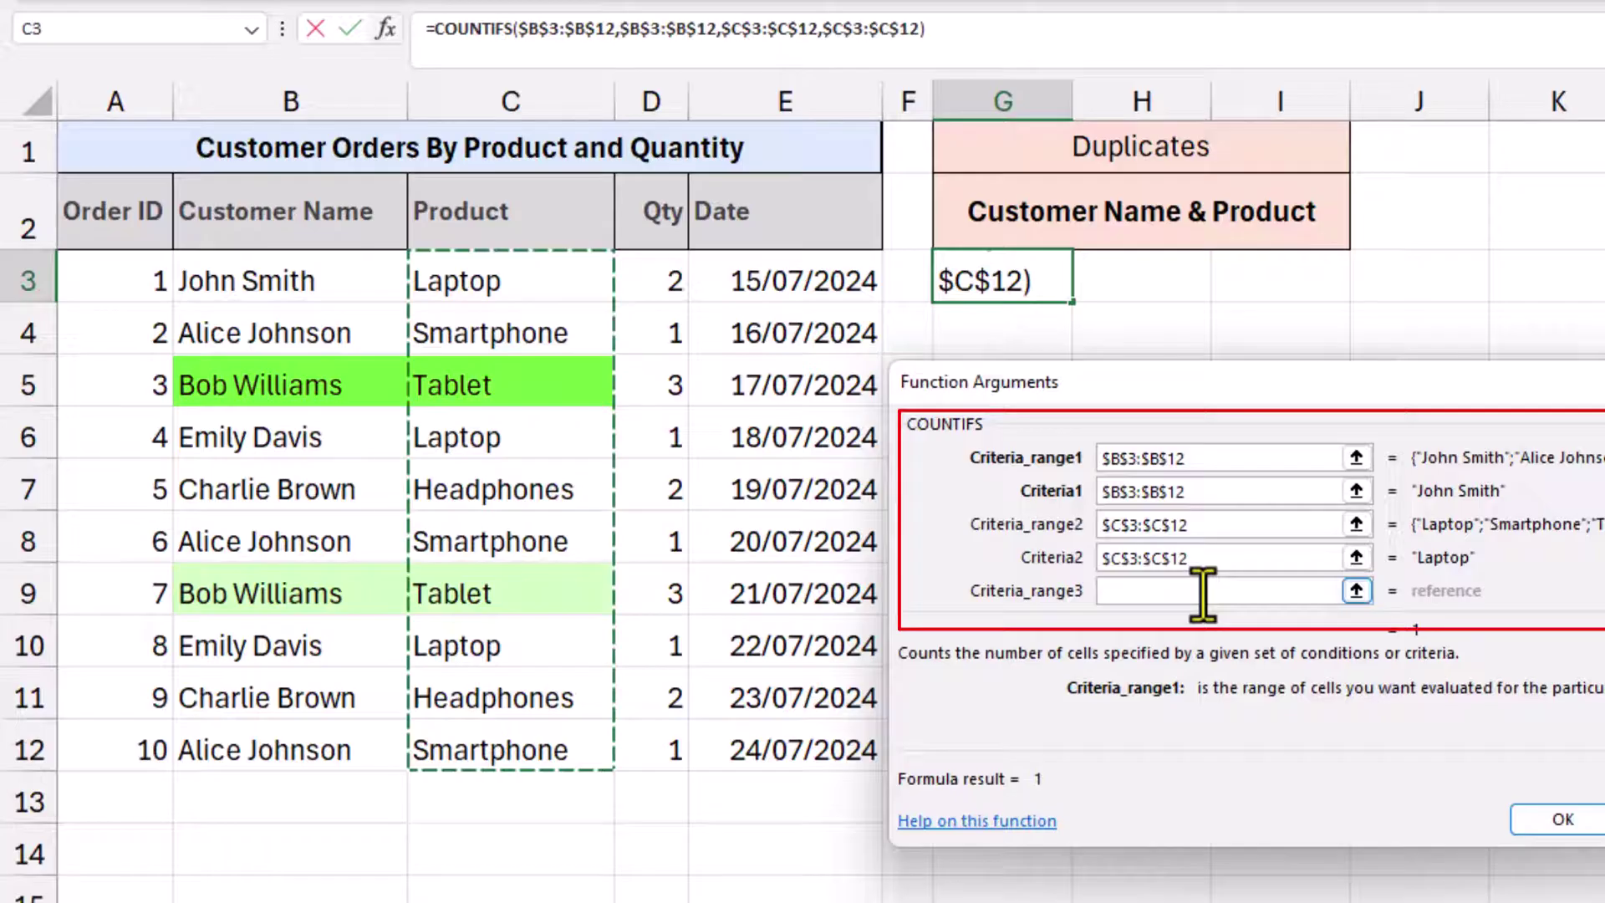
pyautogui.click(1526, 813)
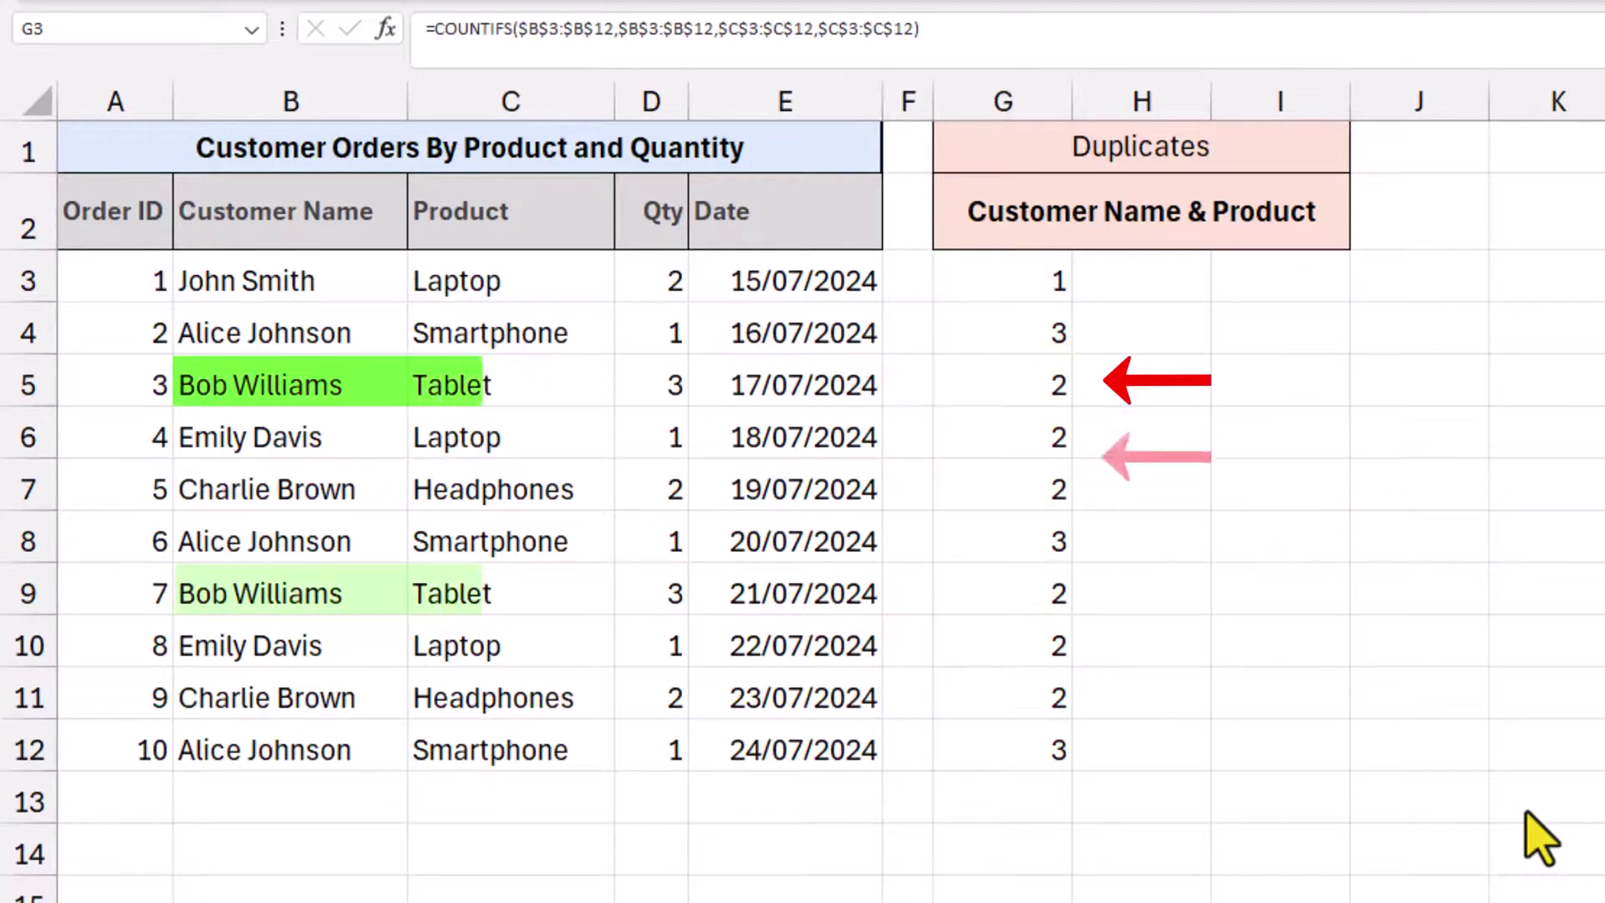
pyautogui.click(532, 589)
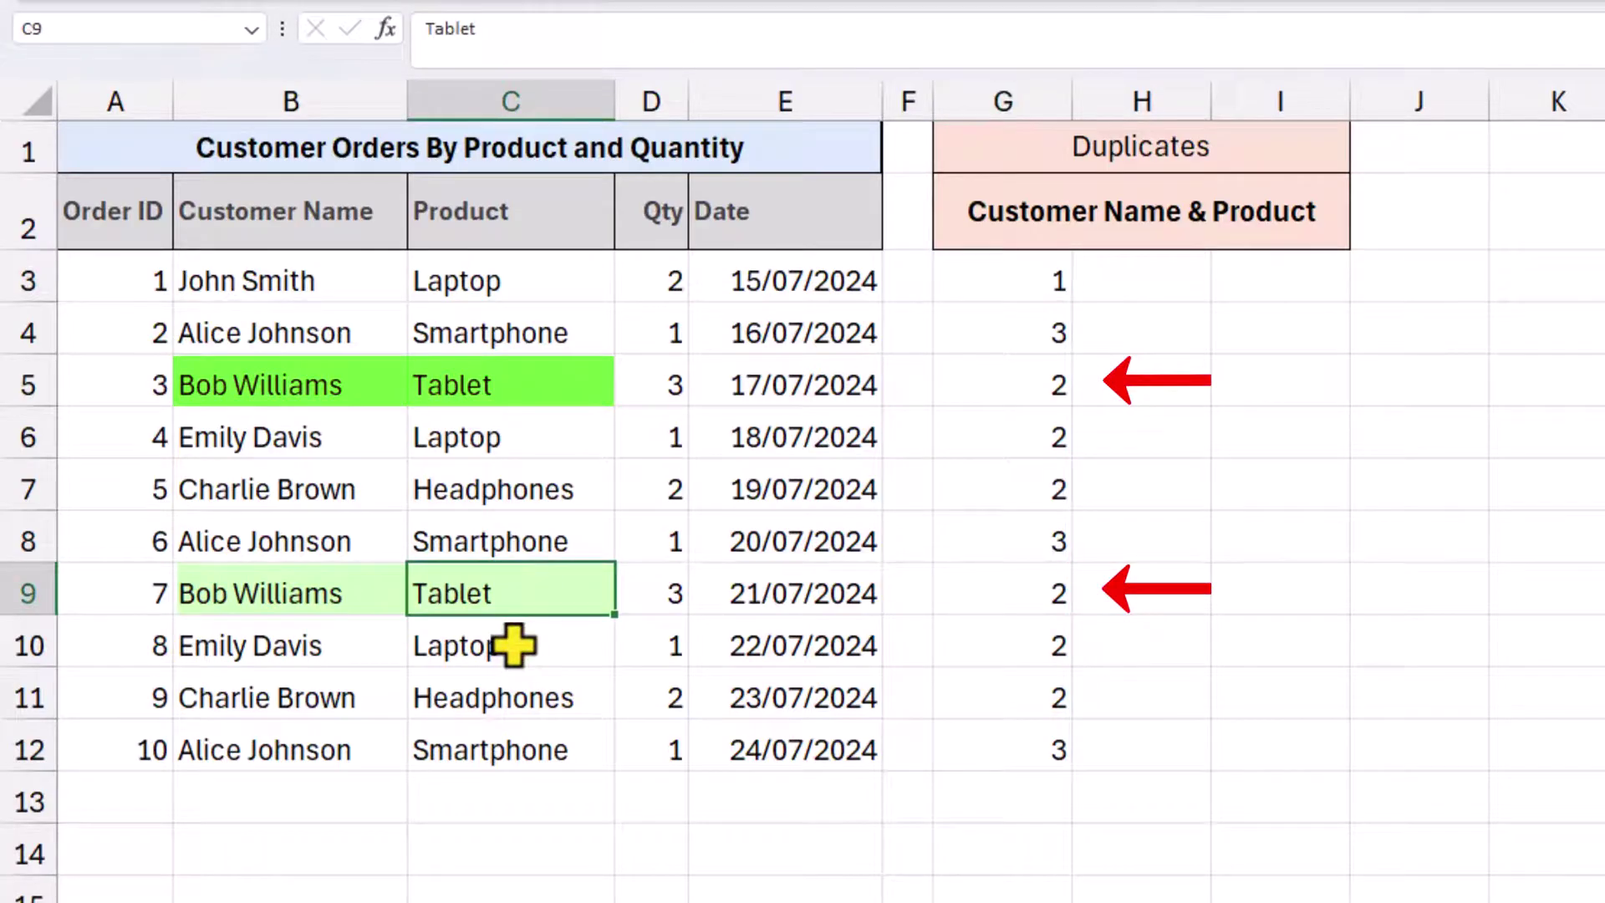
# Step: Change the product in C9 to Screen and replace the customer's surname in B10 with the surname used in B12
pyautogui.write('Screen')
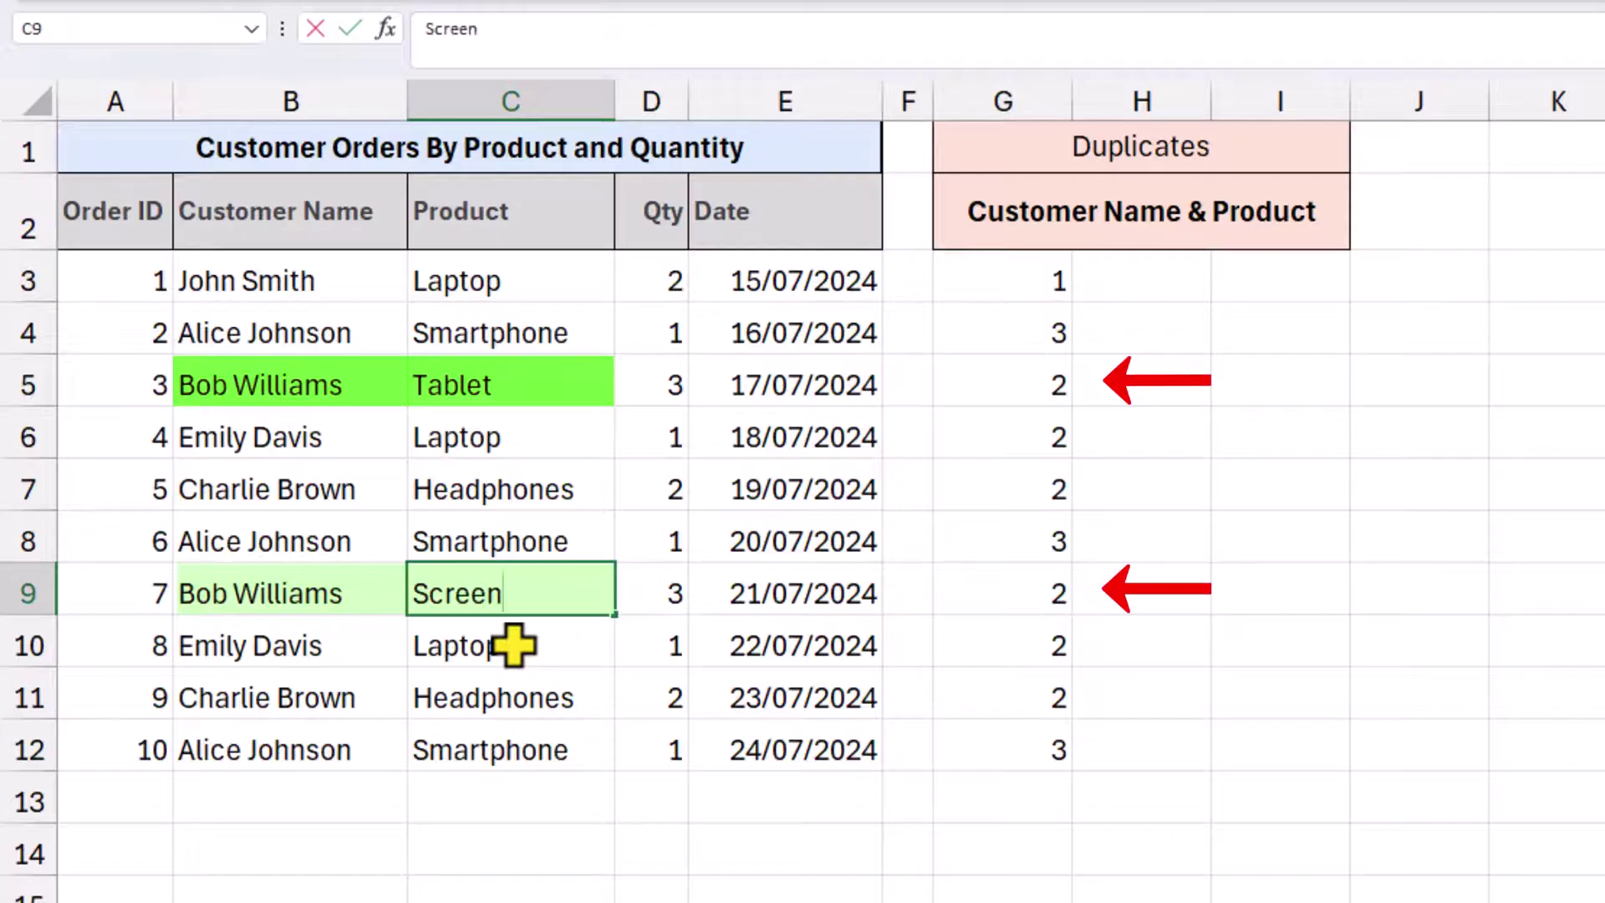
pyautogui.press('Return')
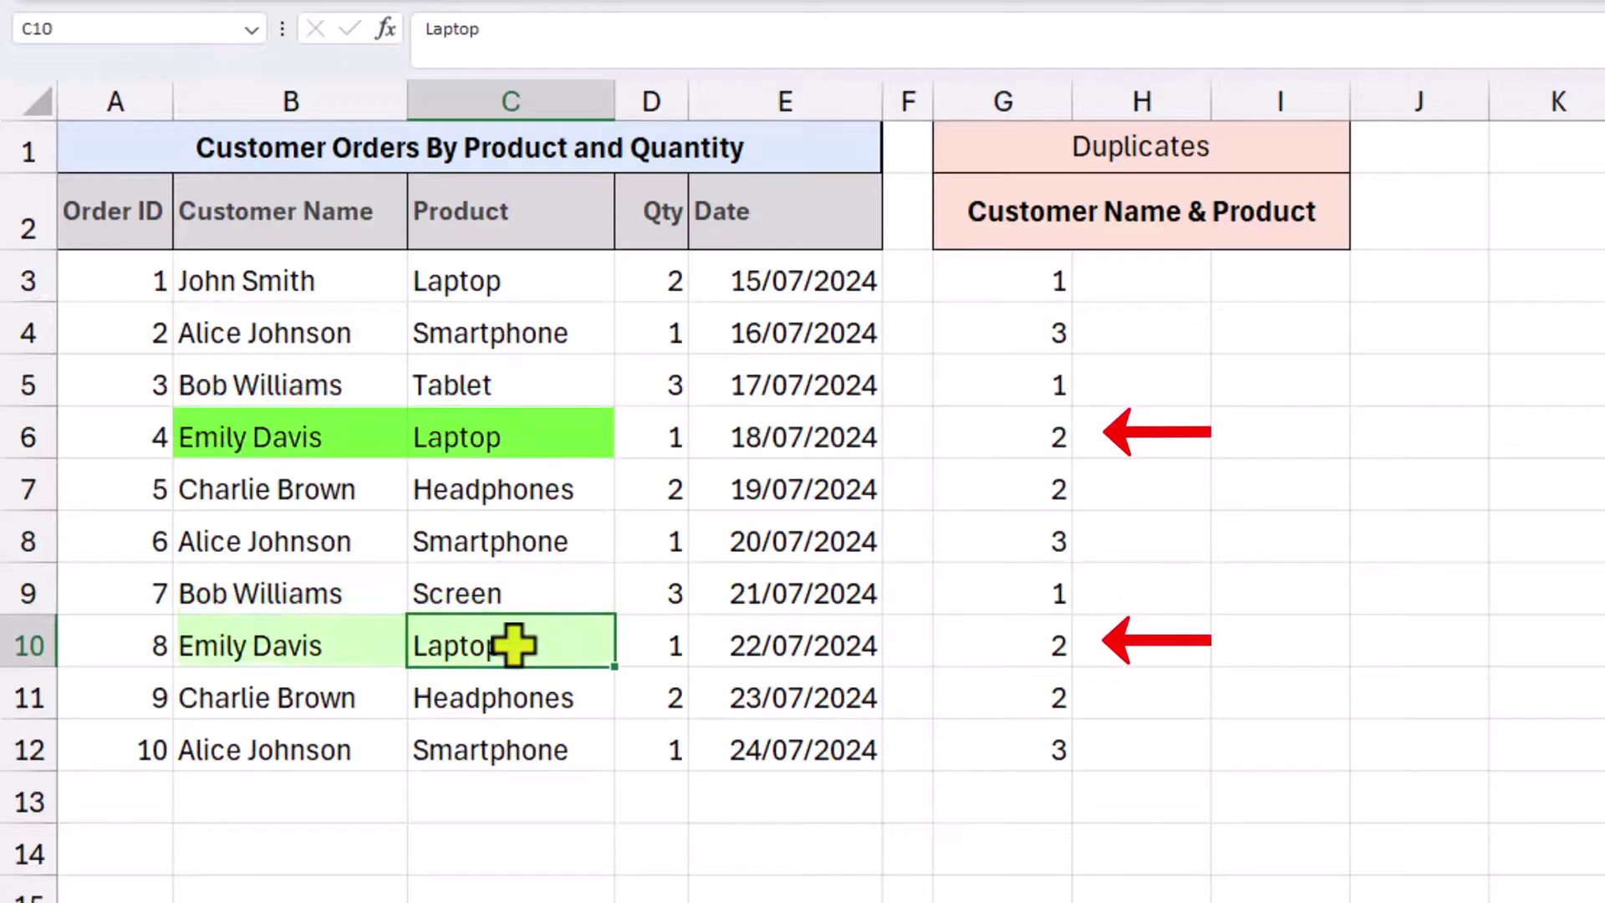
pyautogui.doubleClick(258, 644)
pyautogui.moveTo(254, 644); pyautogui.dragTo(336, 652)
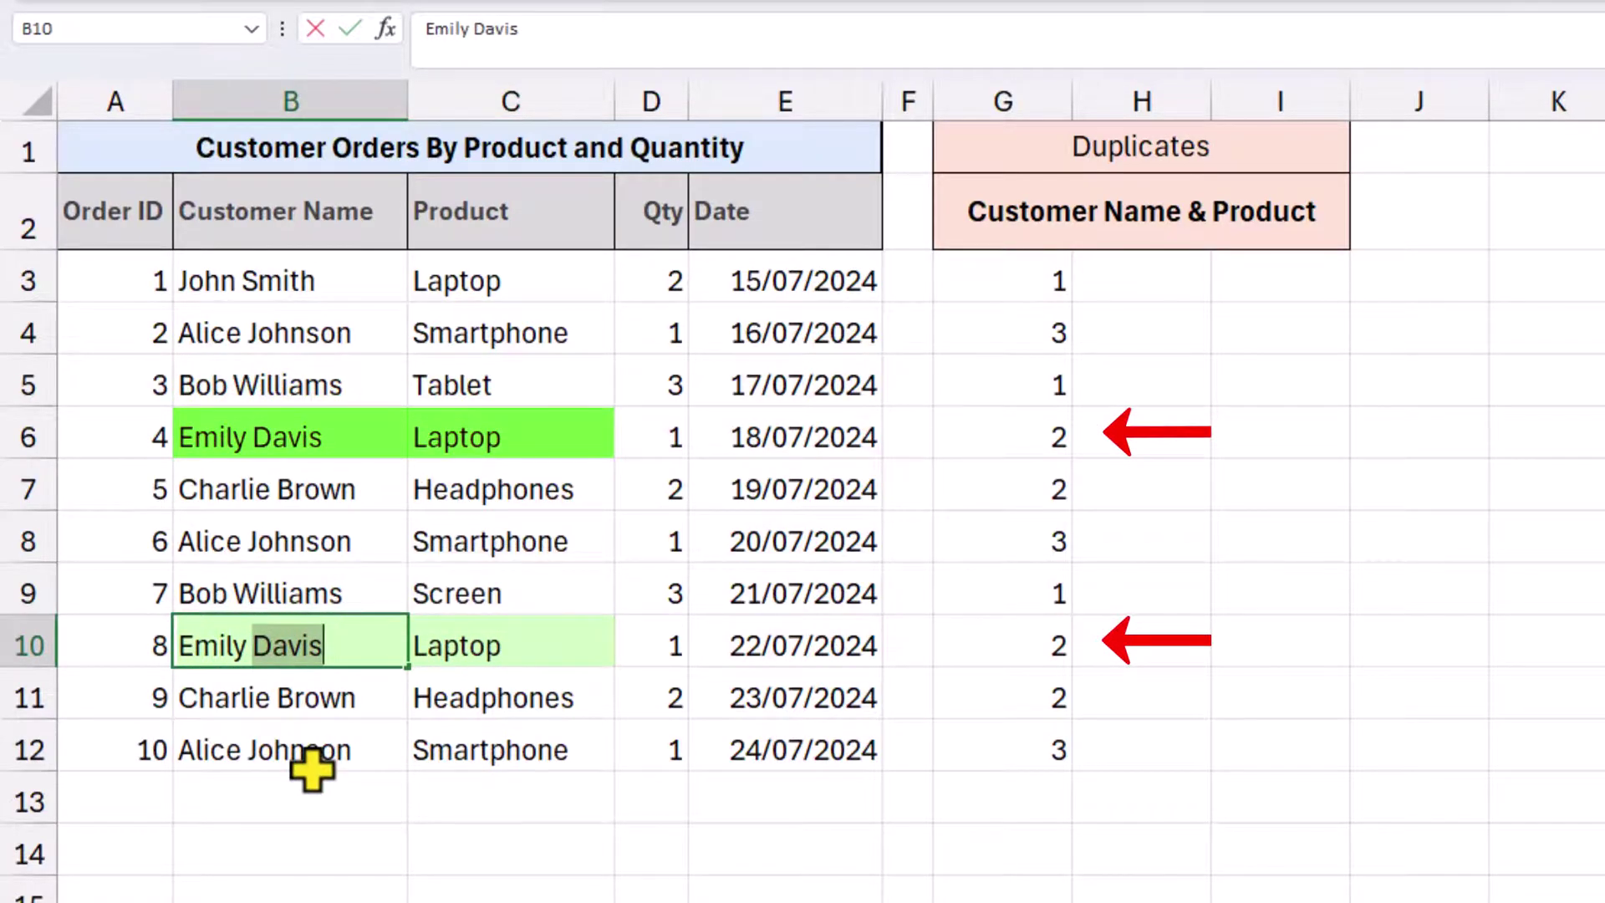
pyautogui.write('Johnson')
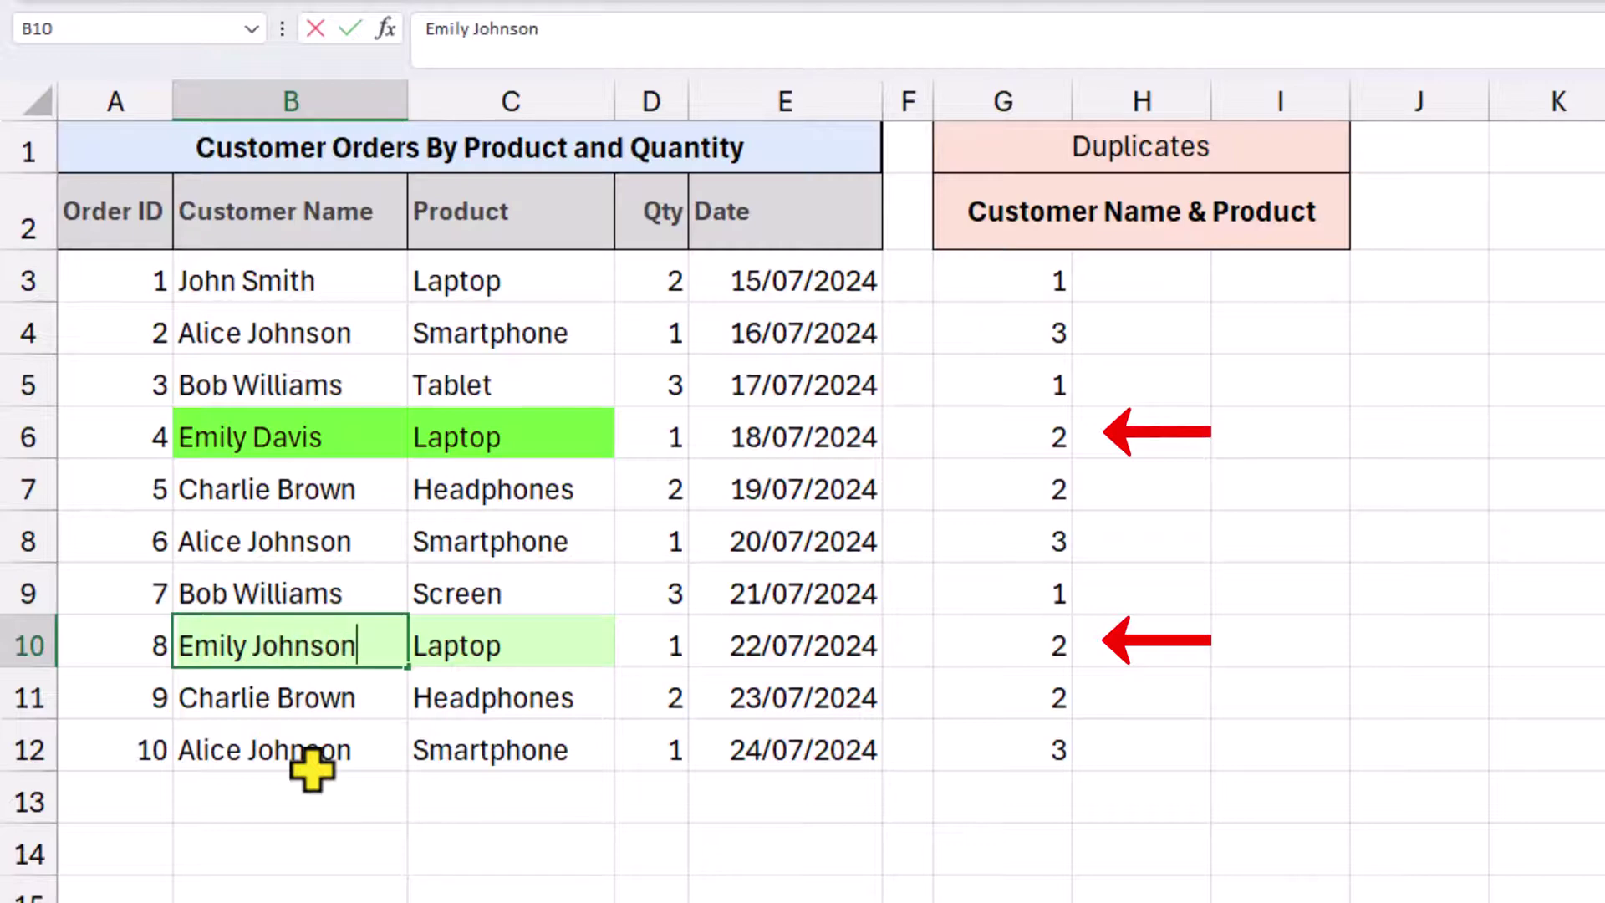
pyautogui.press('Return')
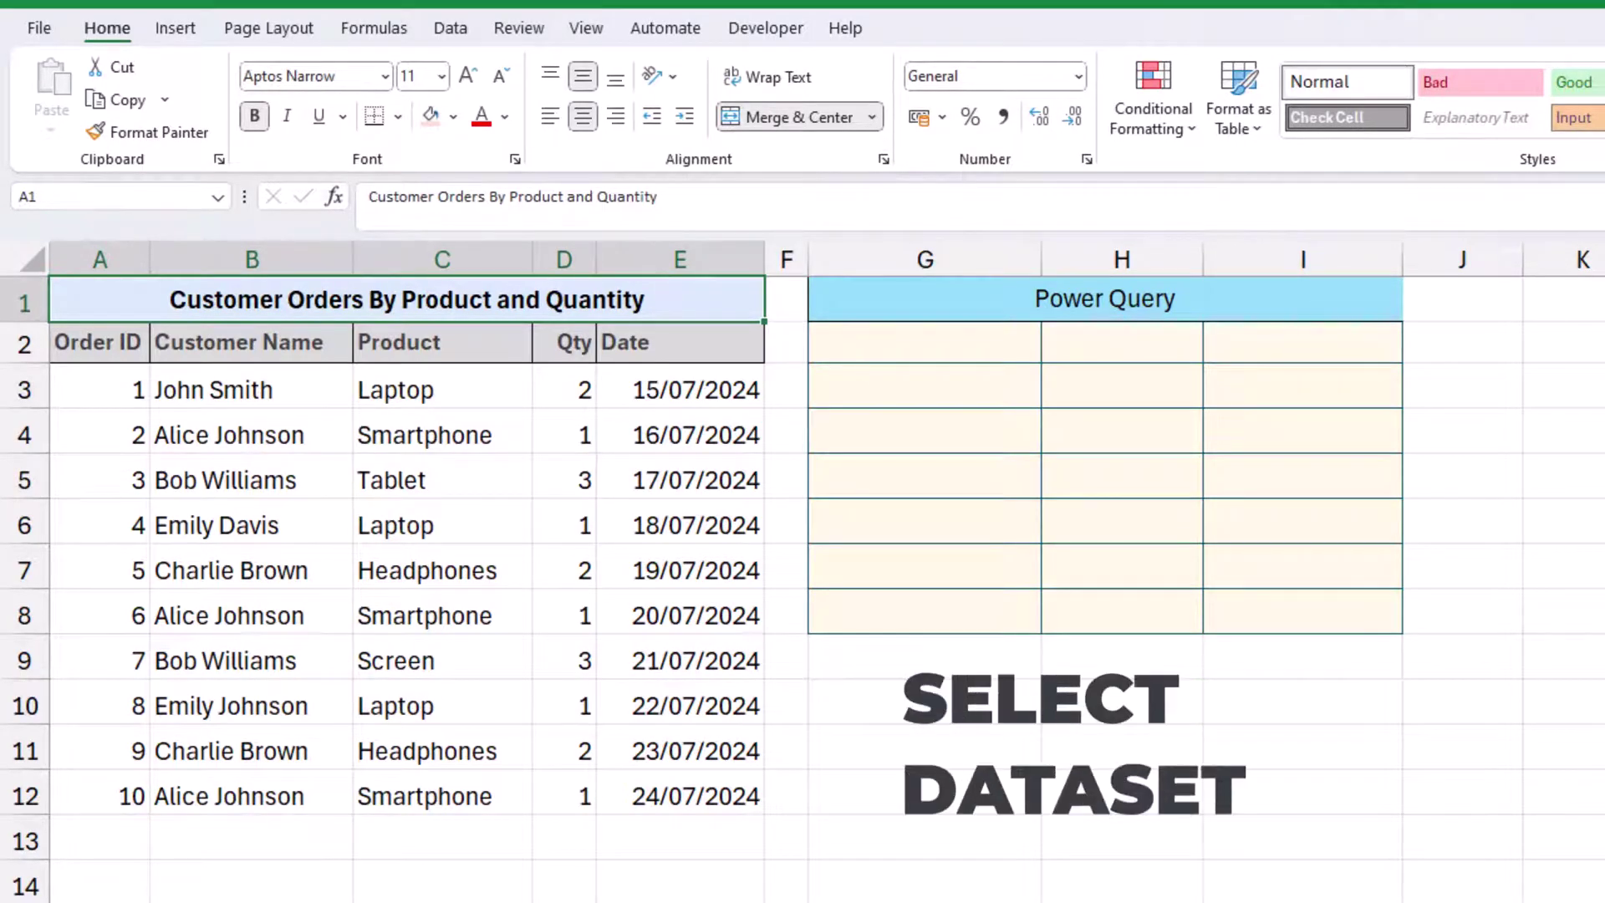
# Step: Load the orders data $A$2:$E$12, including its column headings, into the Power Query Editor as a table with headers
pyautogui.click(113, 338)
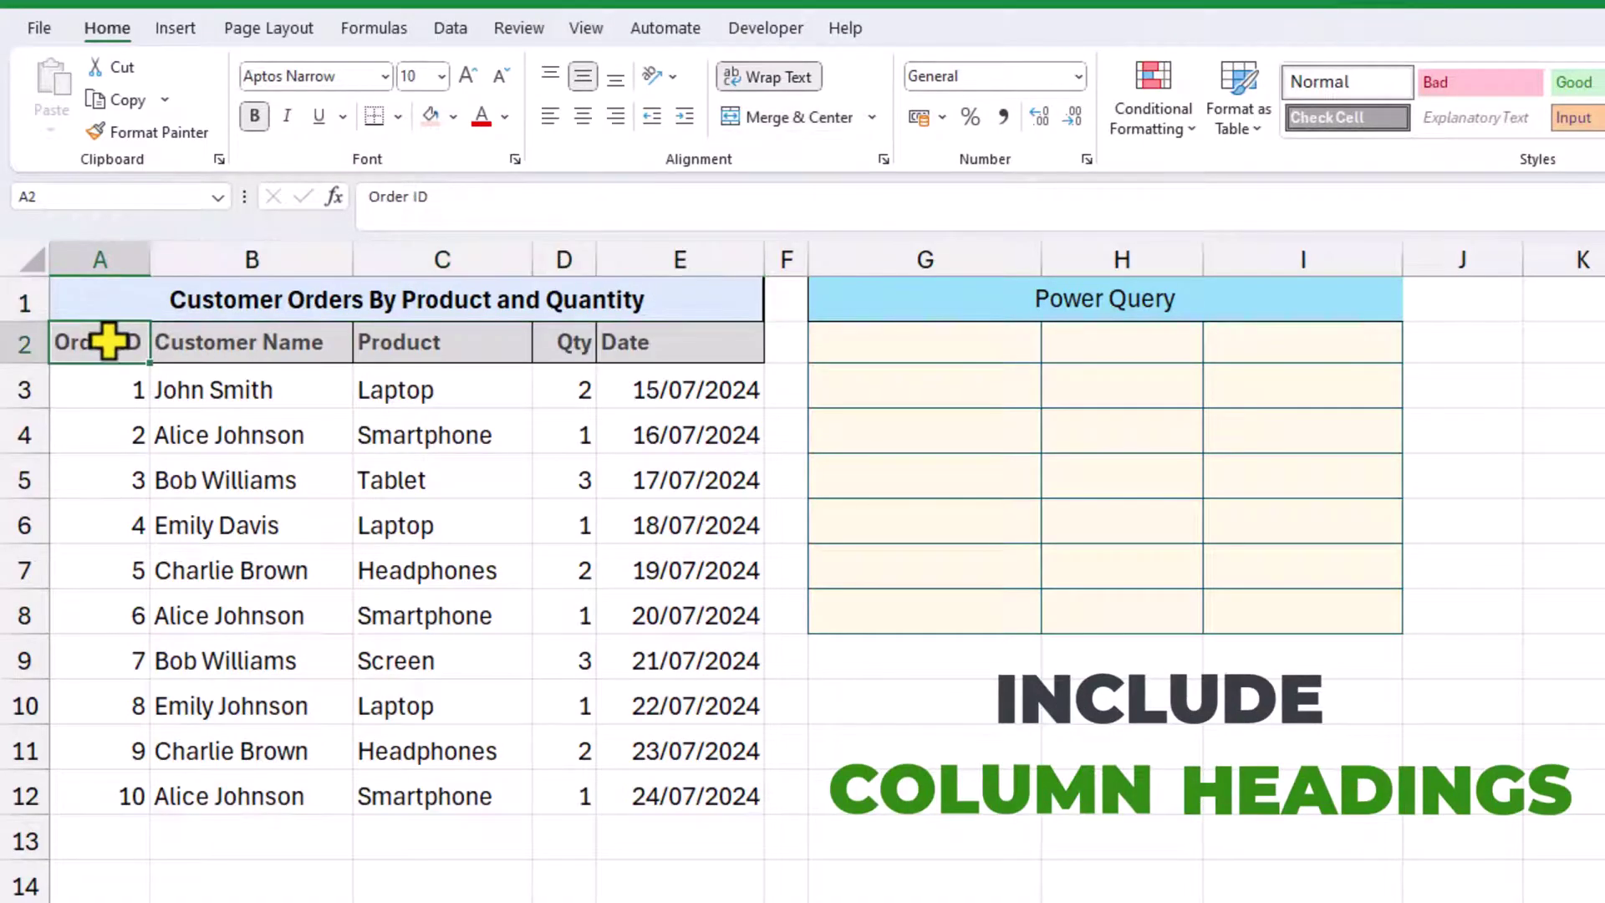
pyautogui.hotkey('ctrl', 'shift', 'Right')
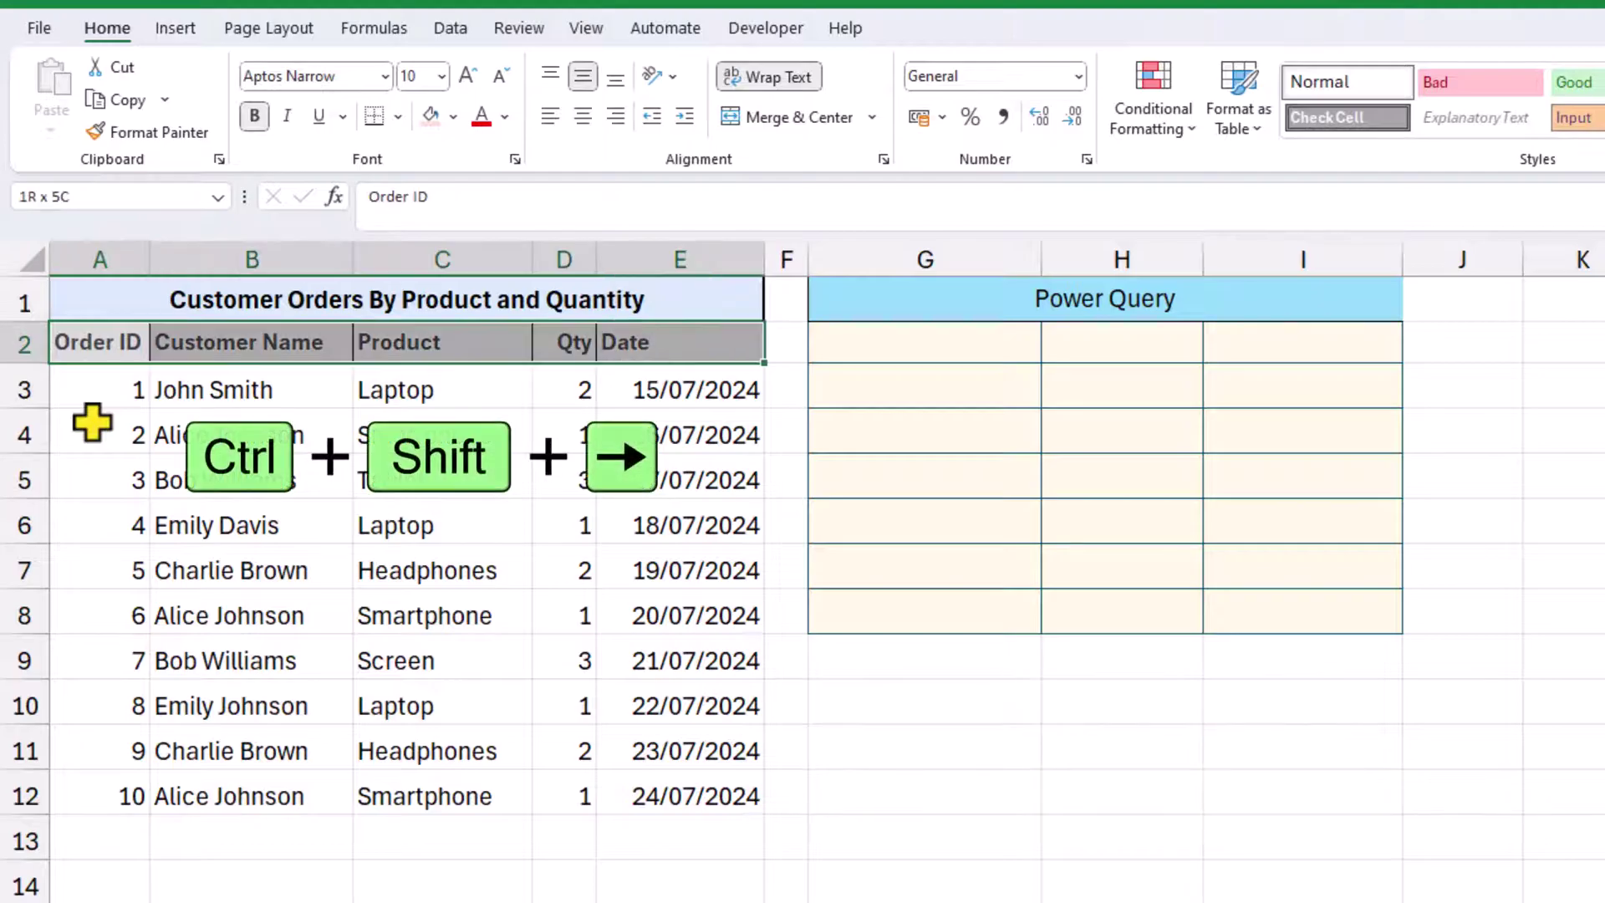
pyautogui.hotkey('ctrl', 'shift', 'Down')
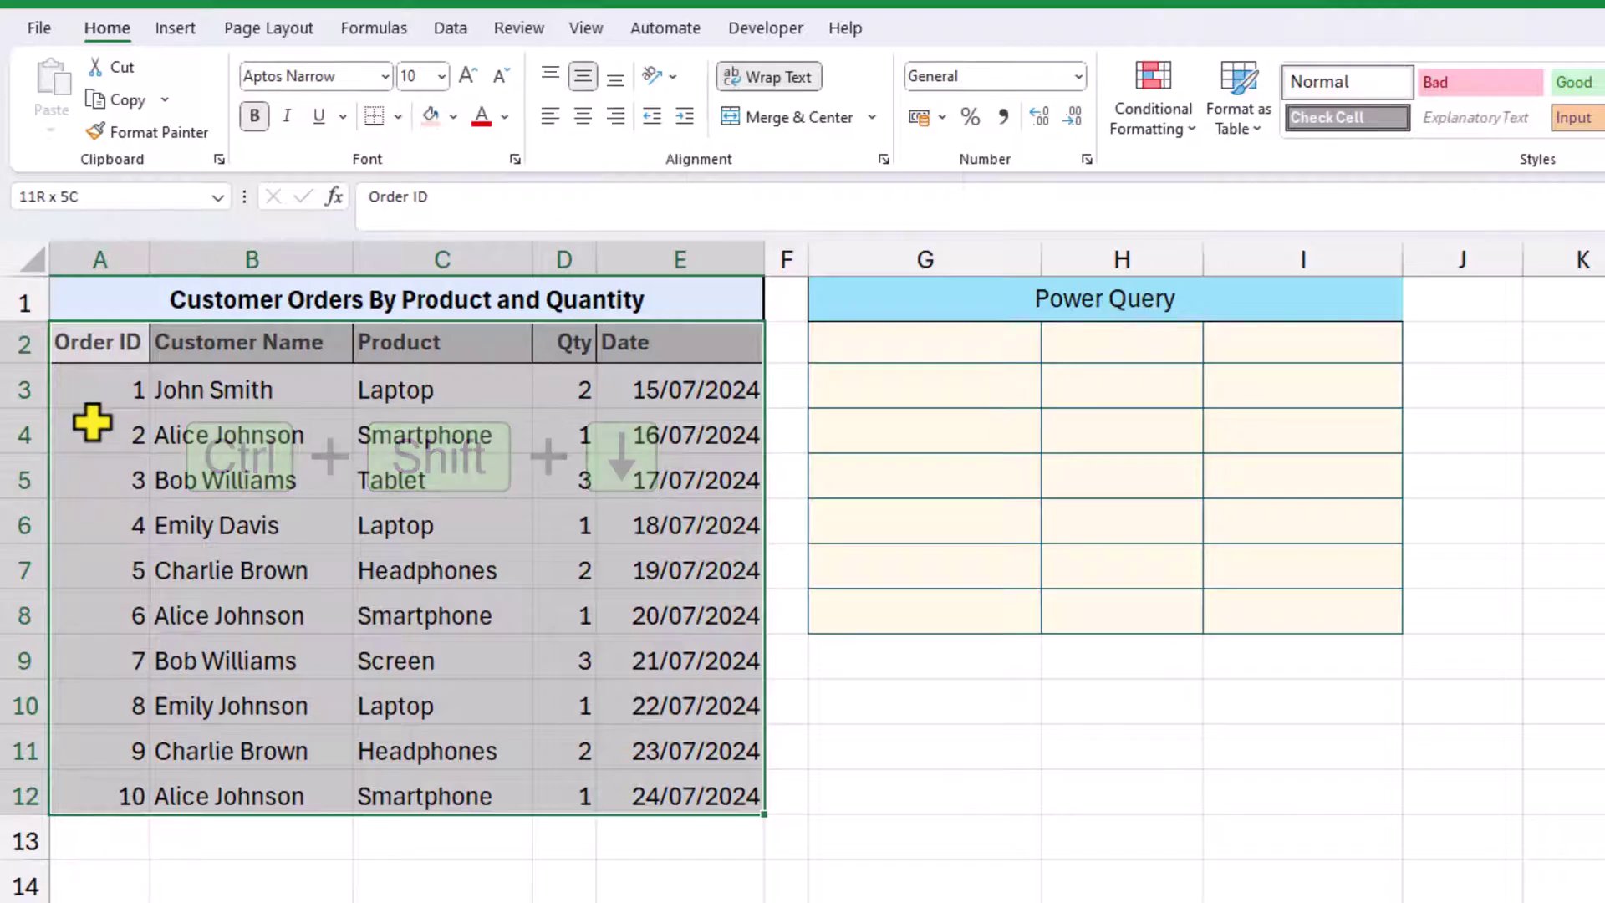
pyautogui.click(456, 28)
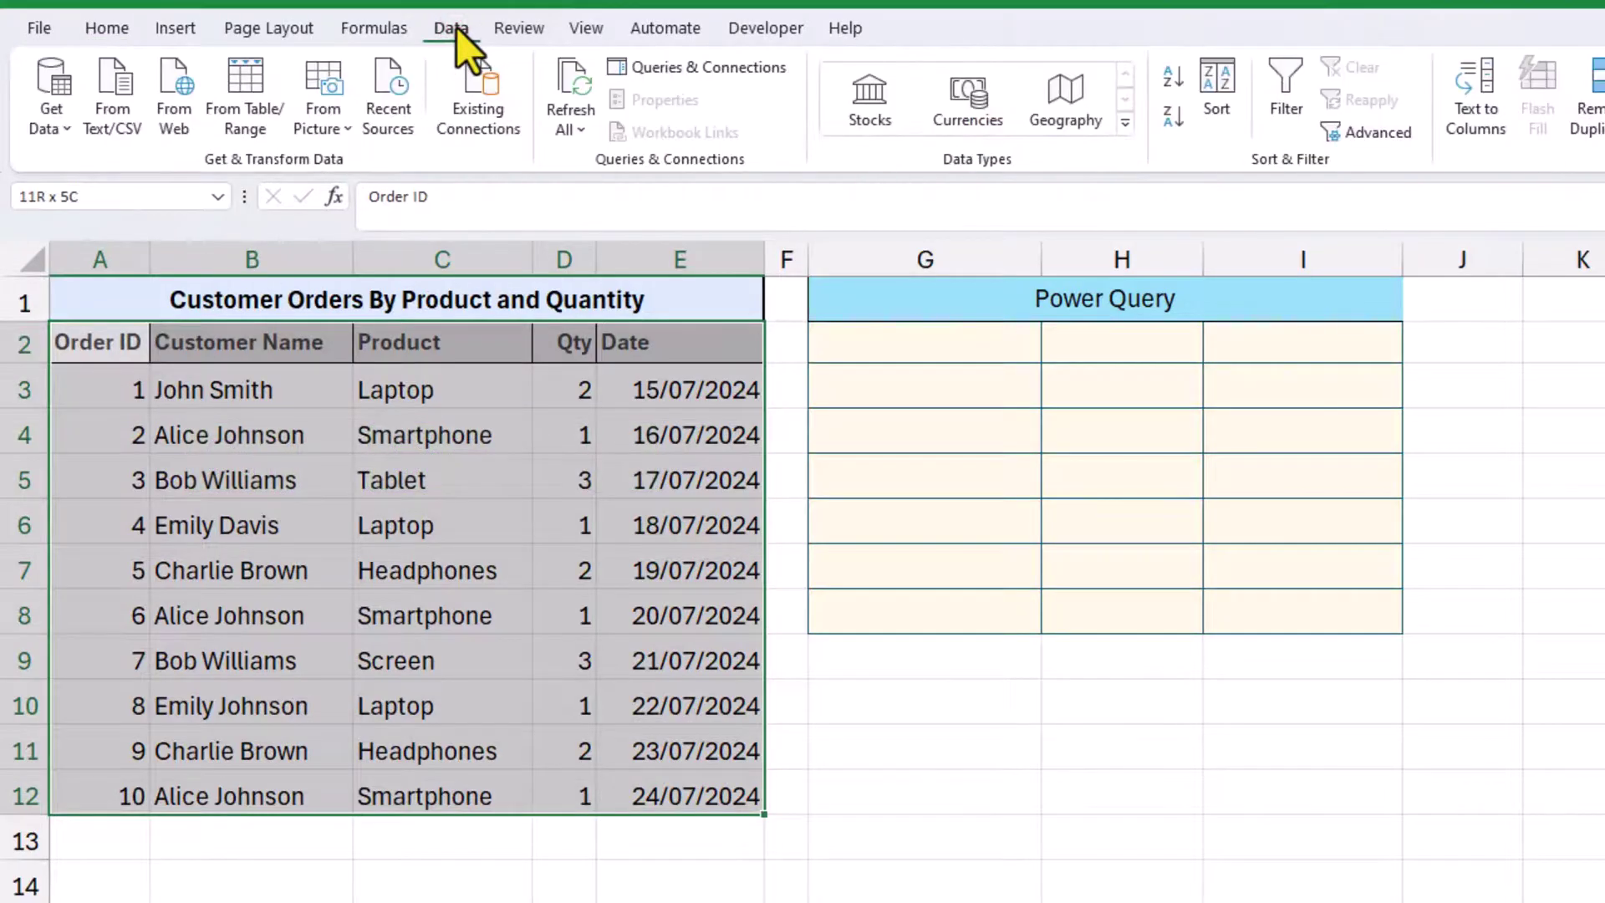
pyautogui.click(248, 91)
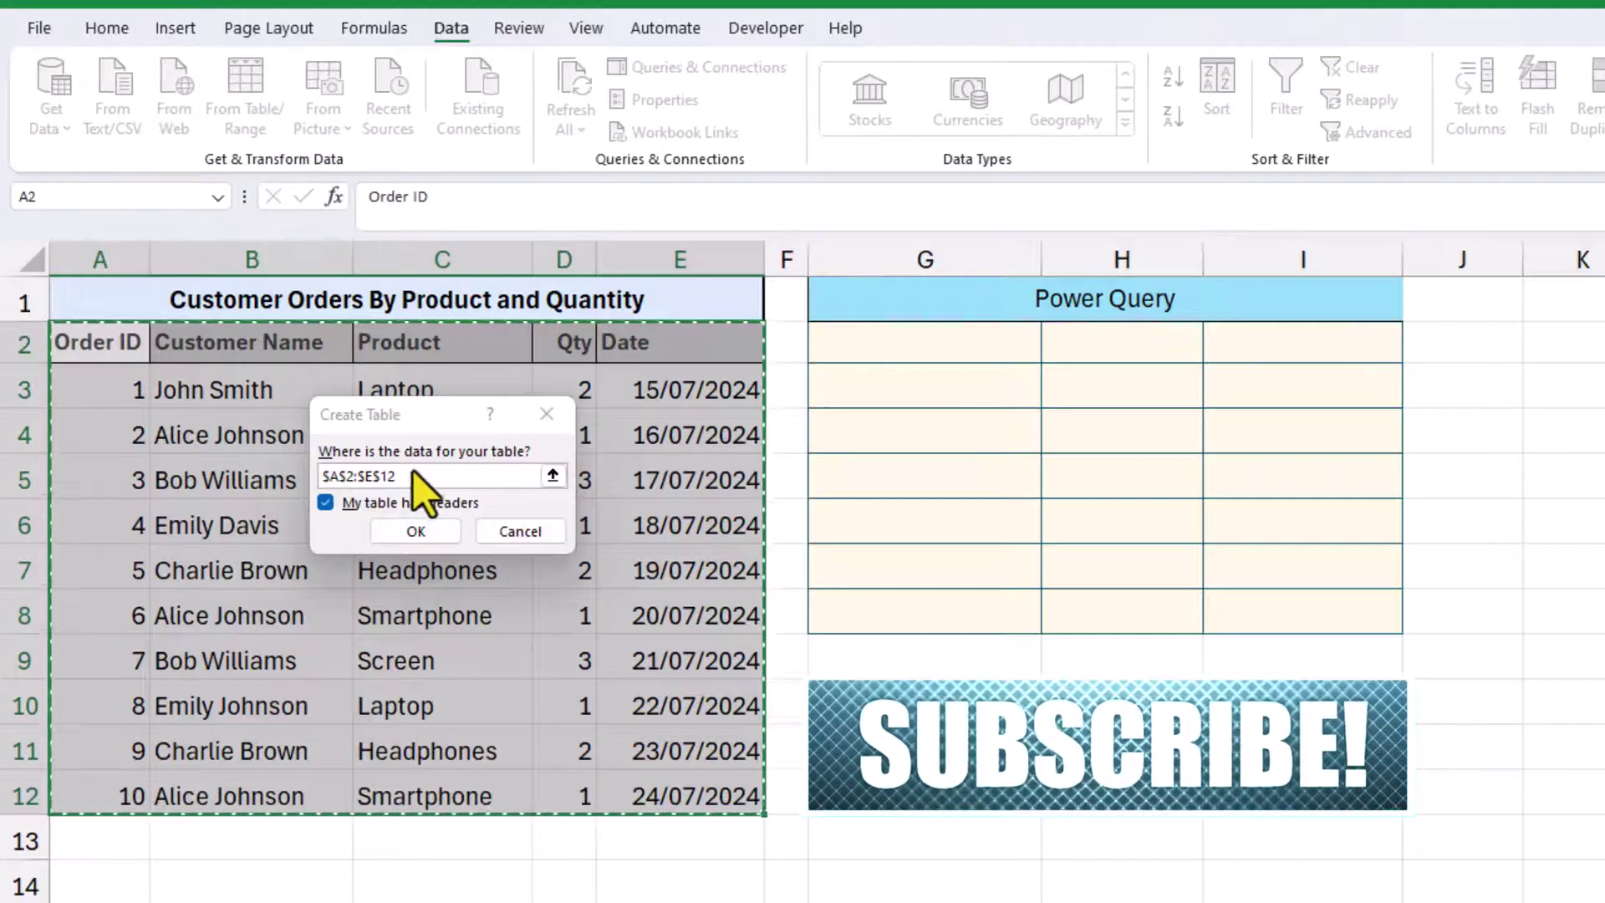
pyautogui.click(416, 531)
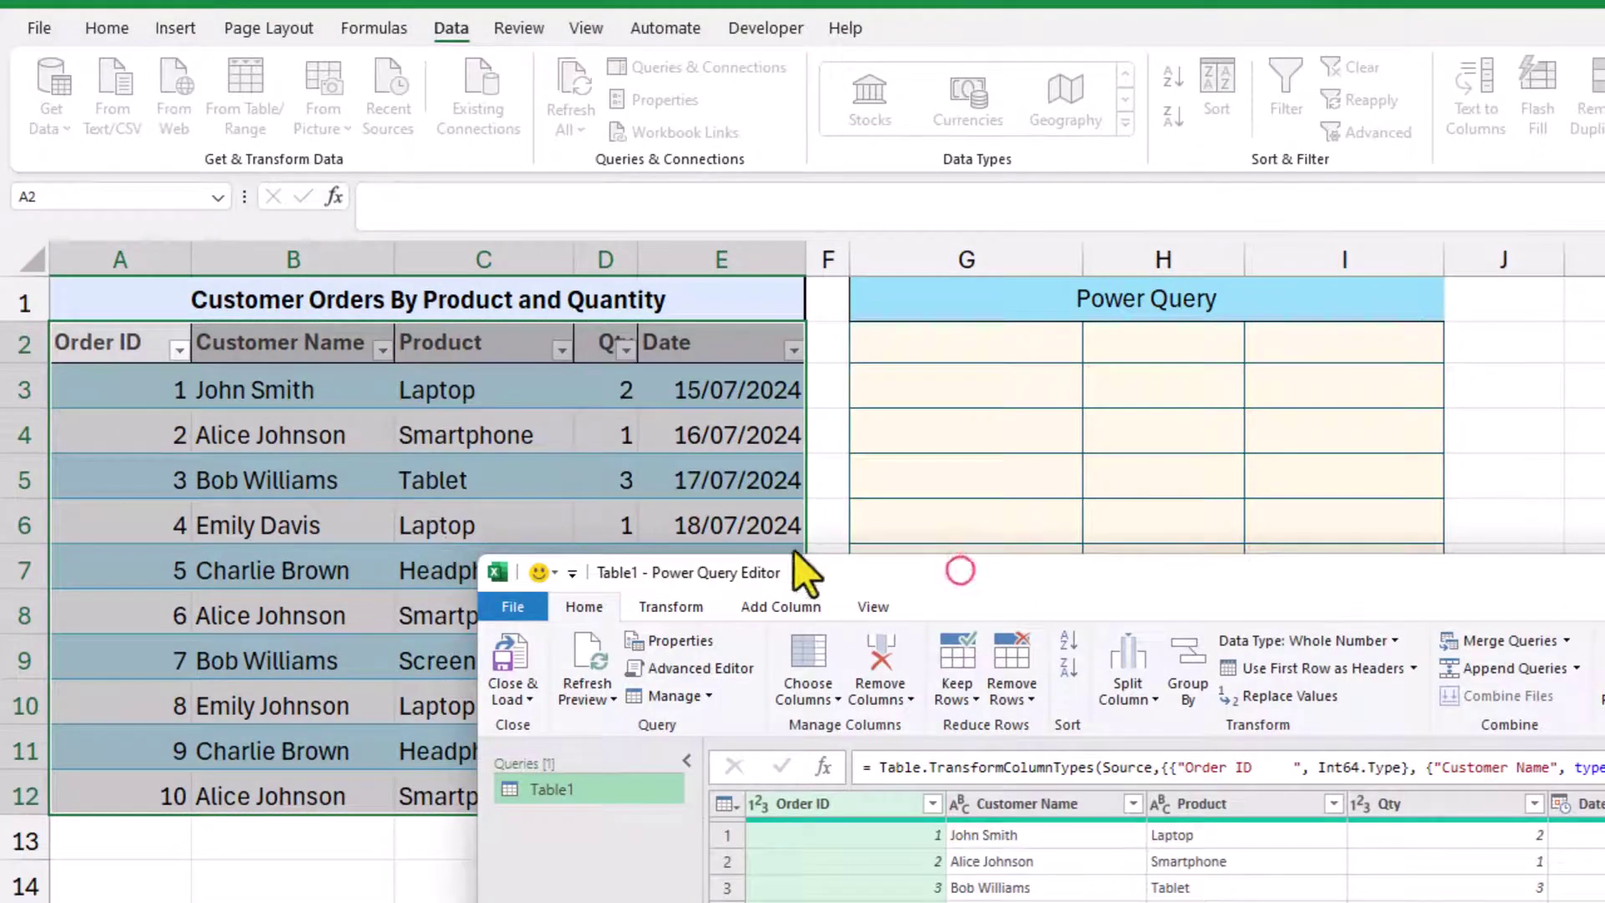
pyautogui.moveTo(961, 573); pyautogui.dragTo(690, 378)
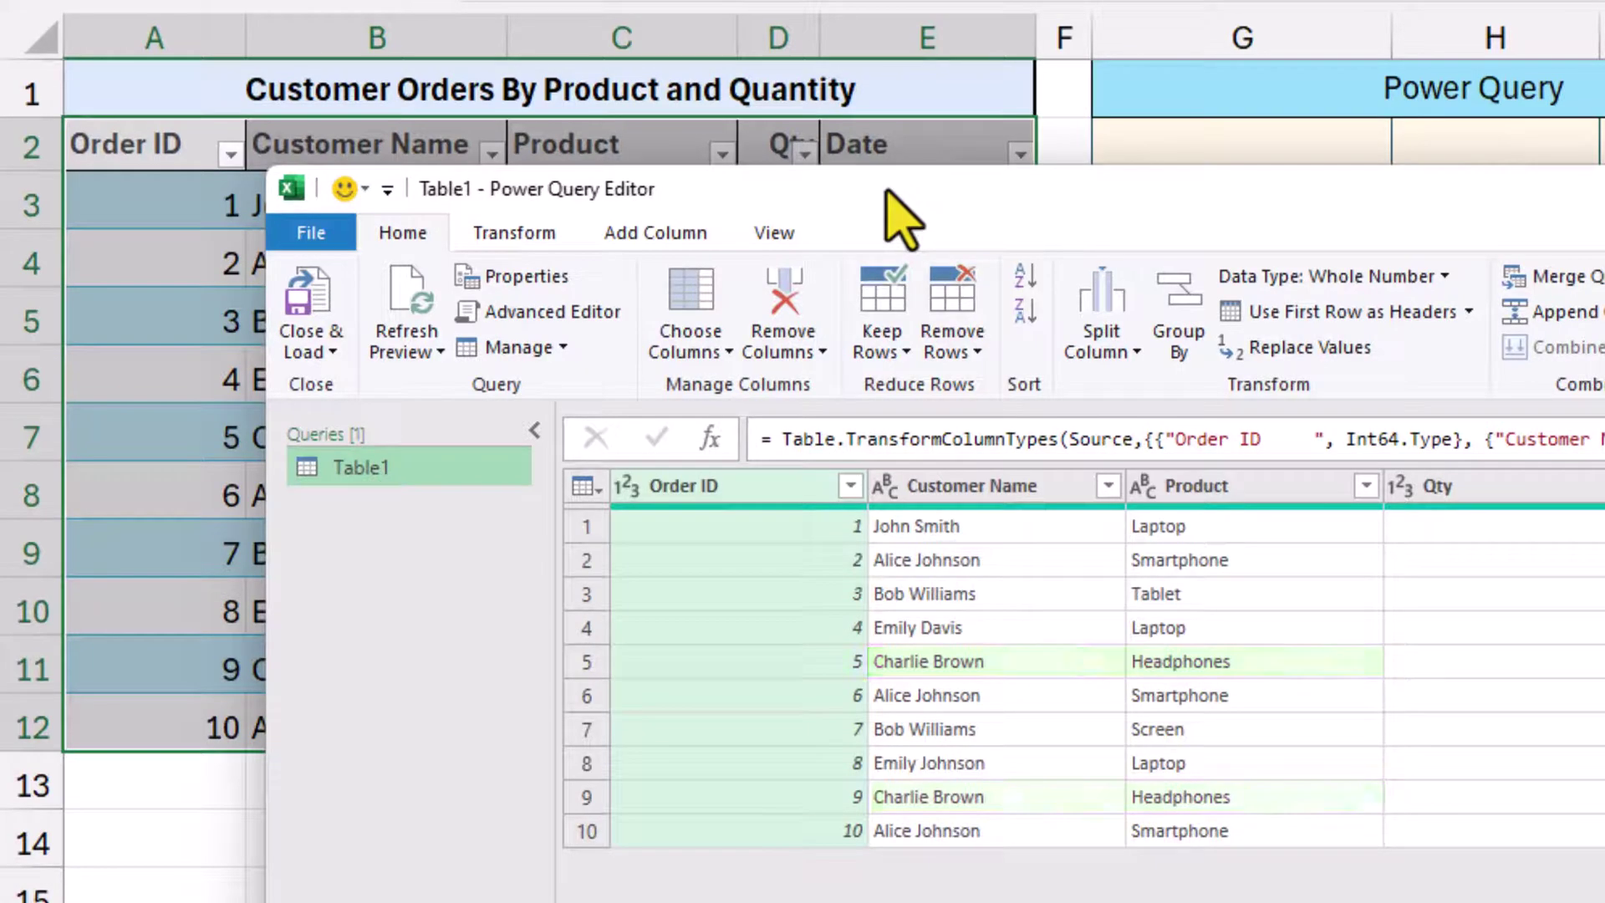
# Step: Group the rows by Customer Name and Product using advanced grouping, with a Count Rows column named Record Count
pyautogui.click(506, 234)
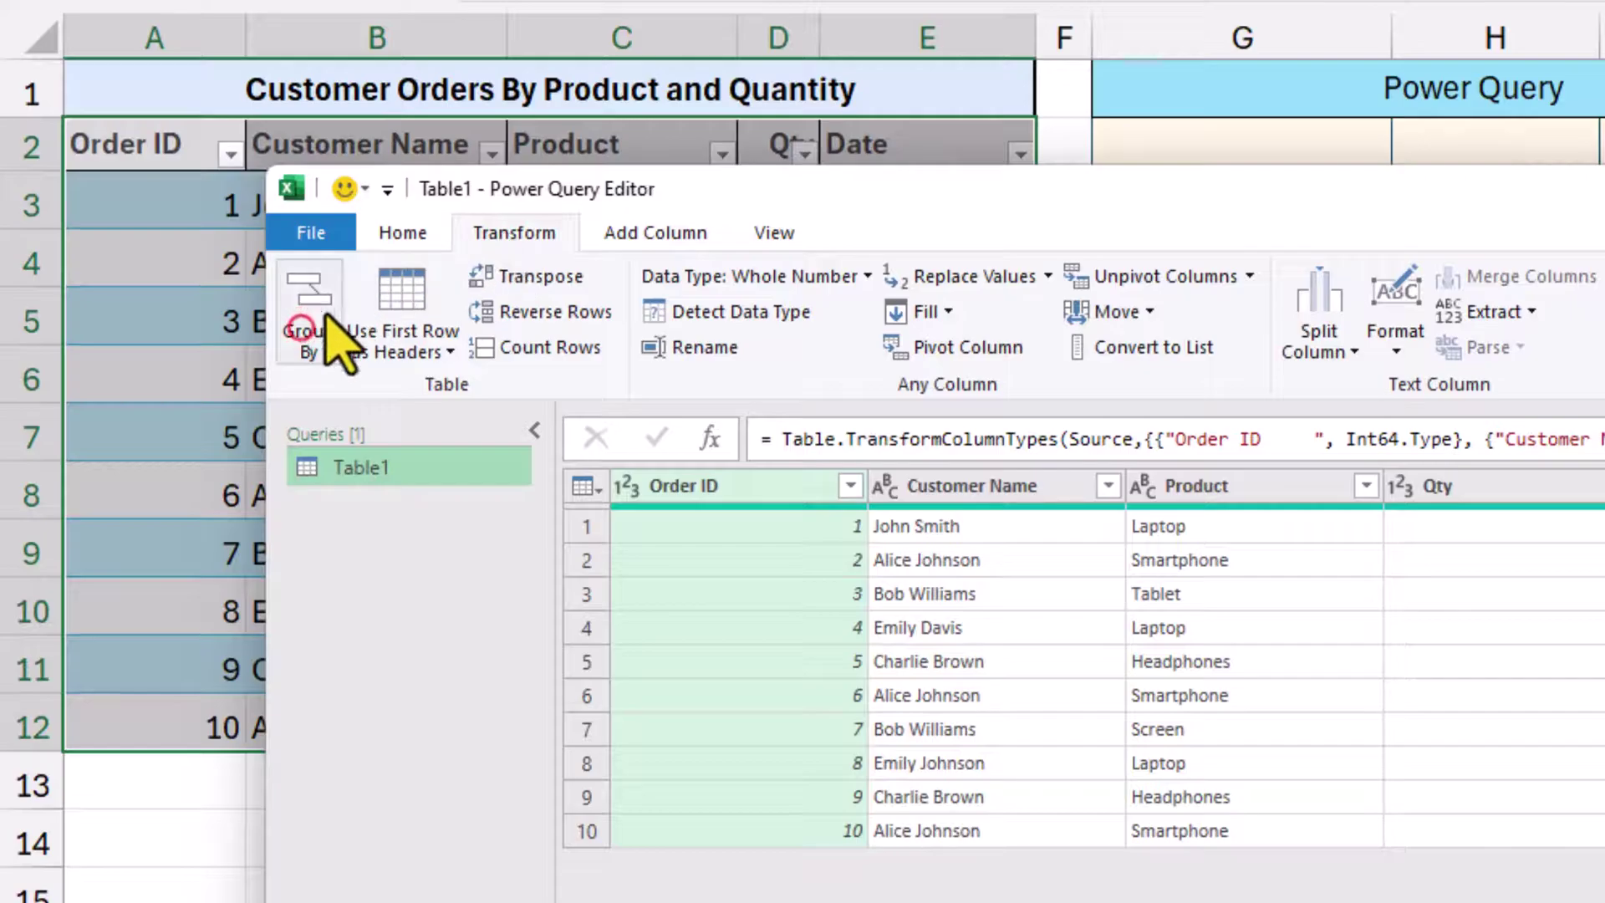
pyautogui.click(302, 333)
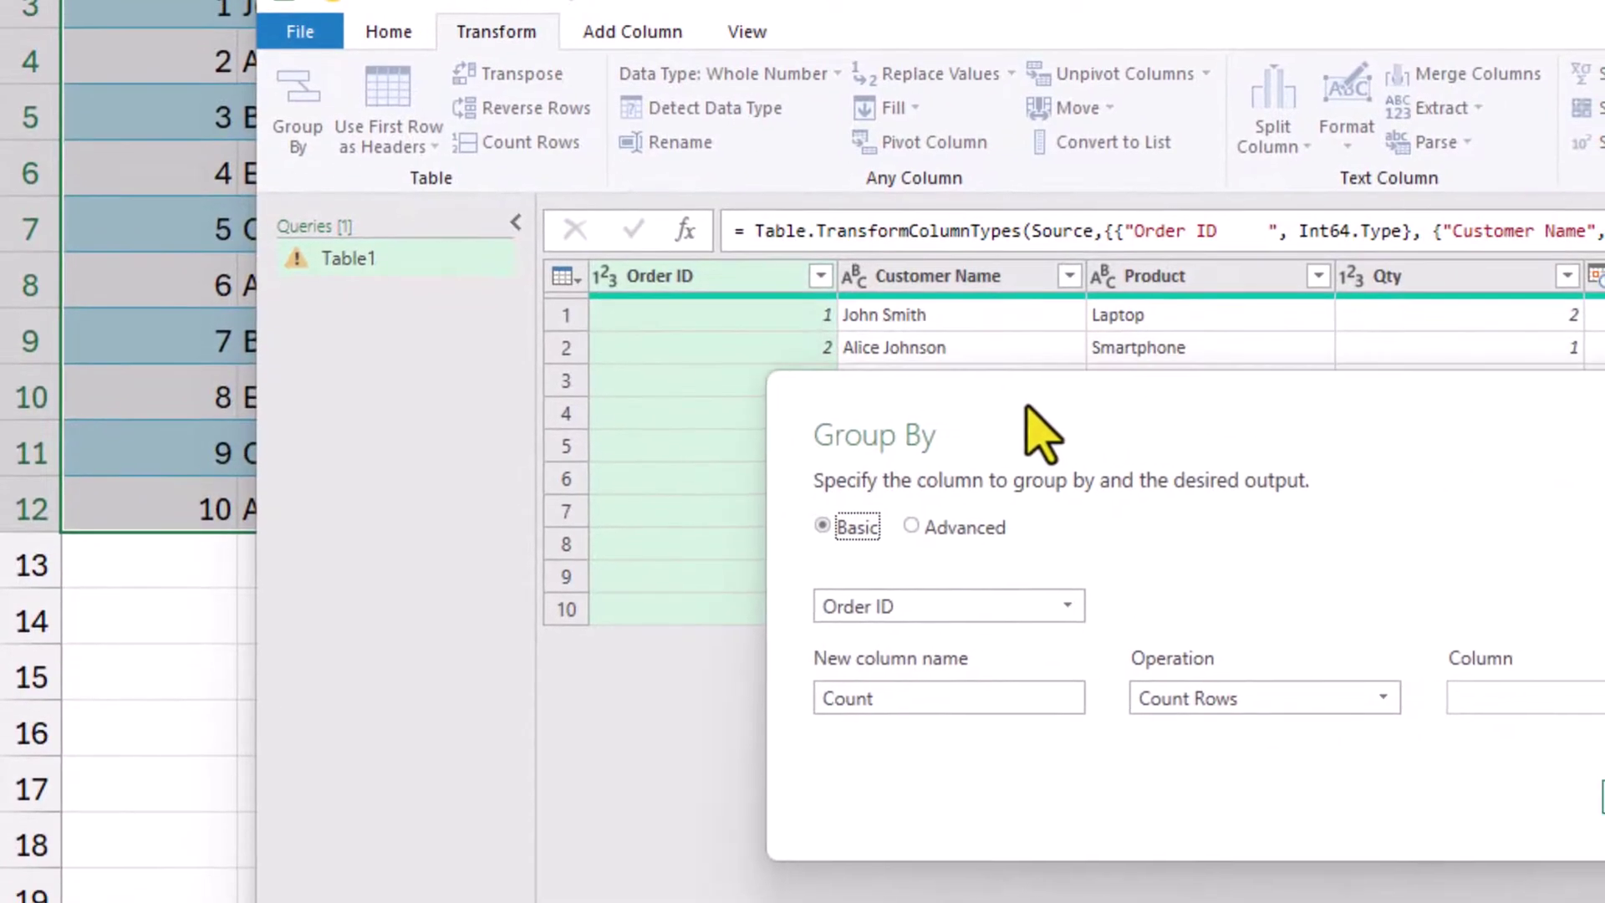
pyautogui.click(928, 530)
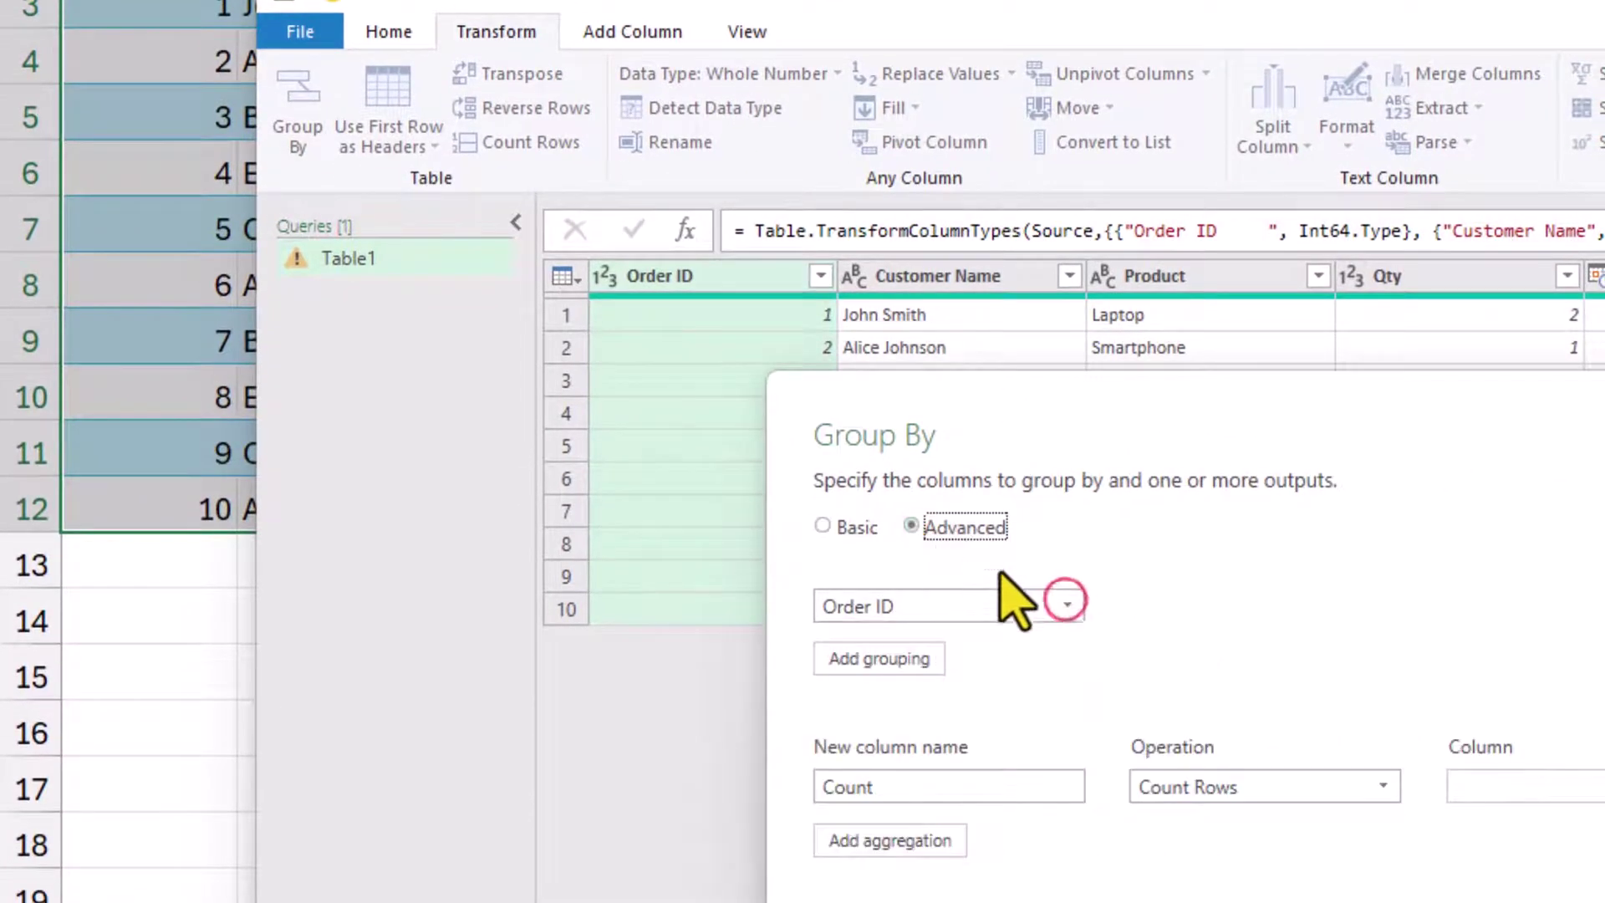
pyautogui.click(1065, 602)
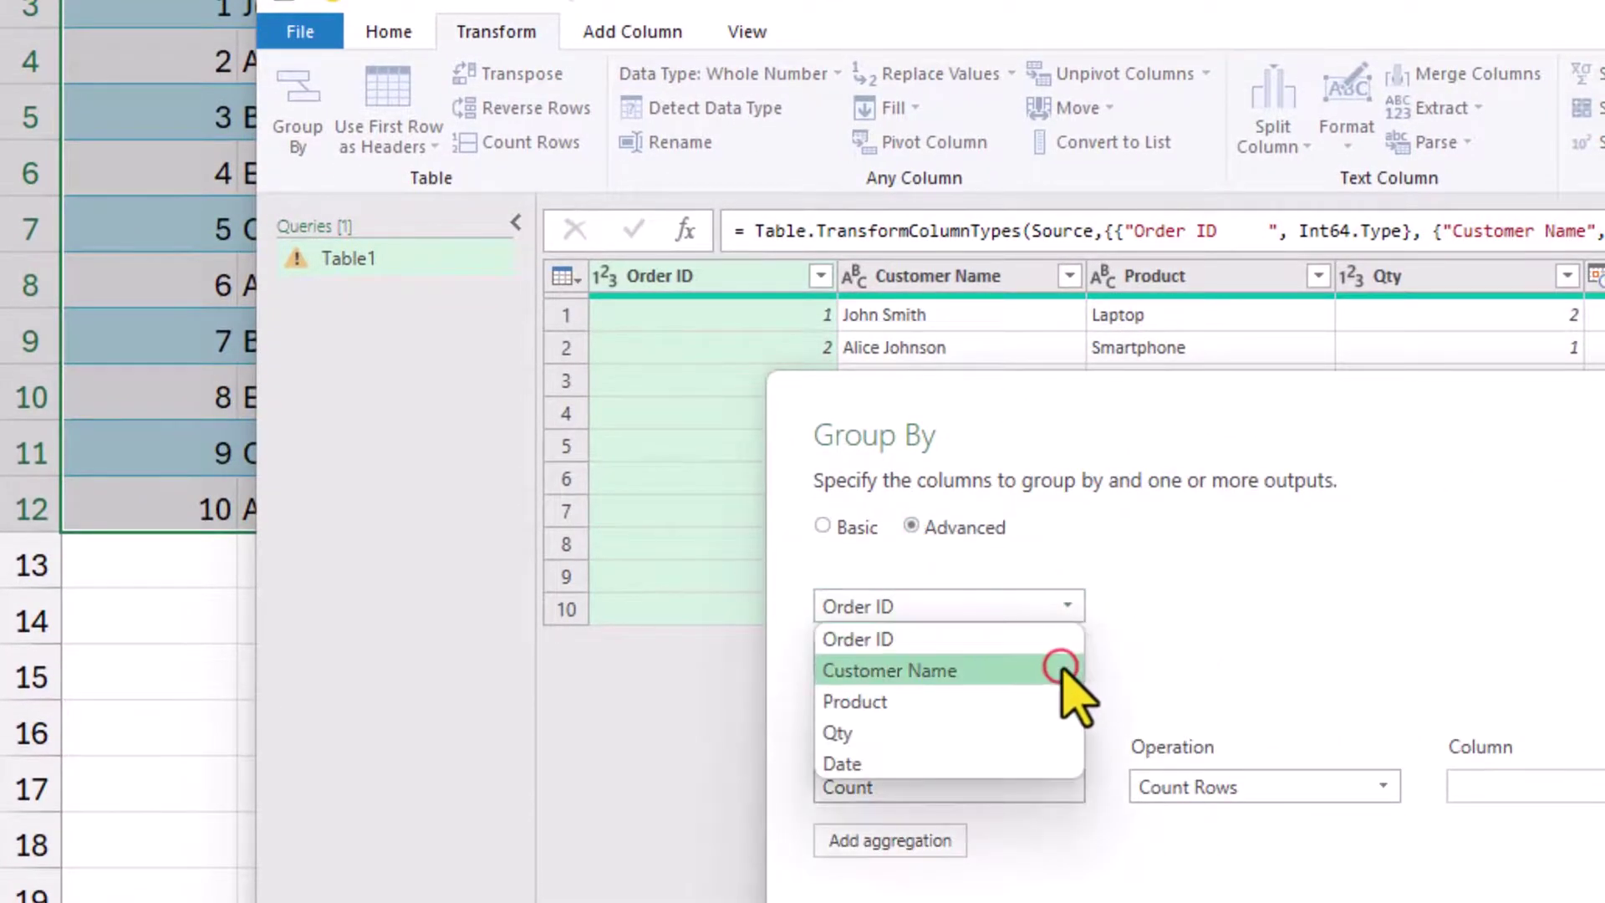
pyautogui.click(1064, 672)
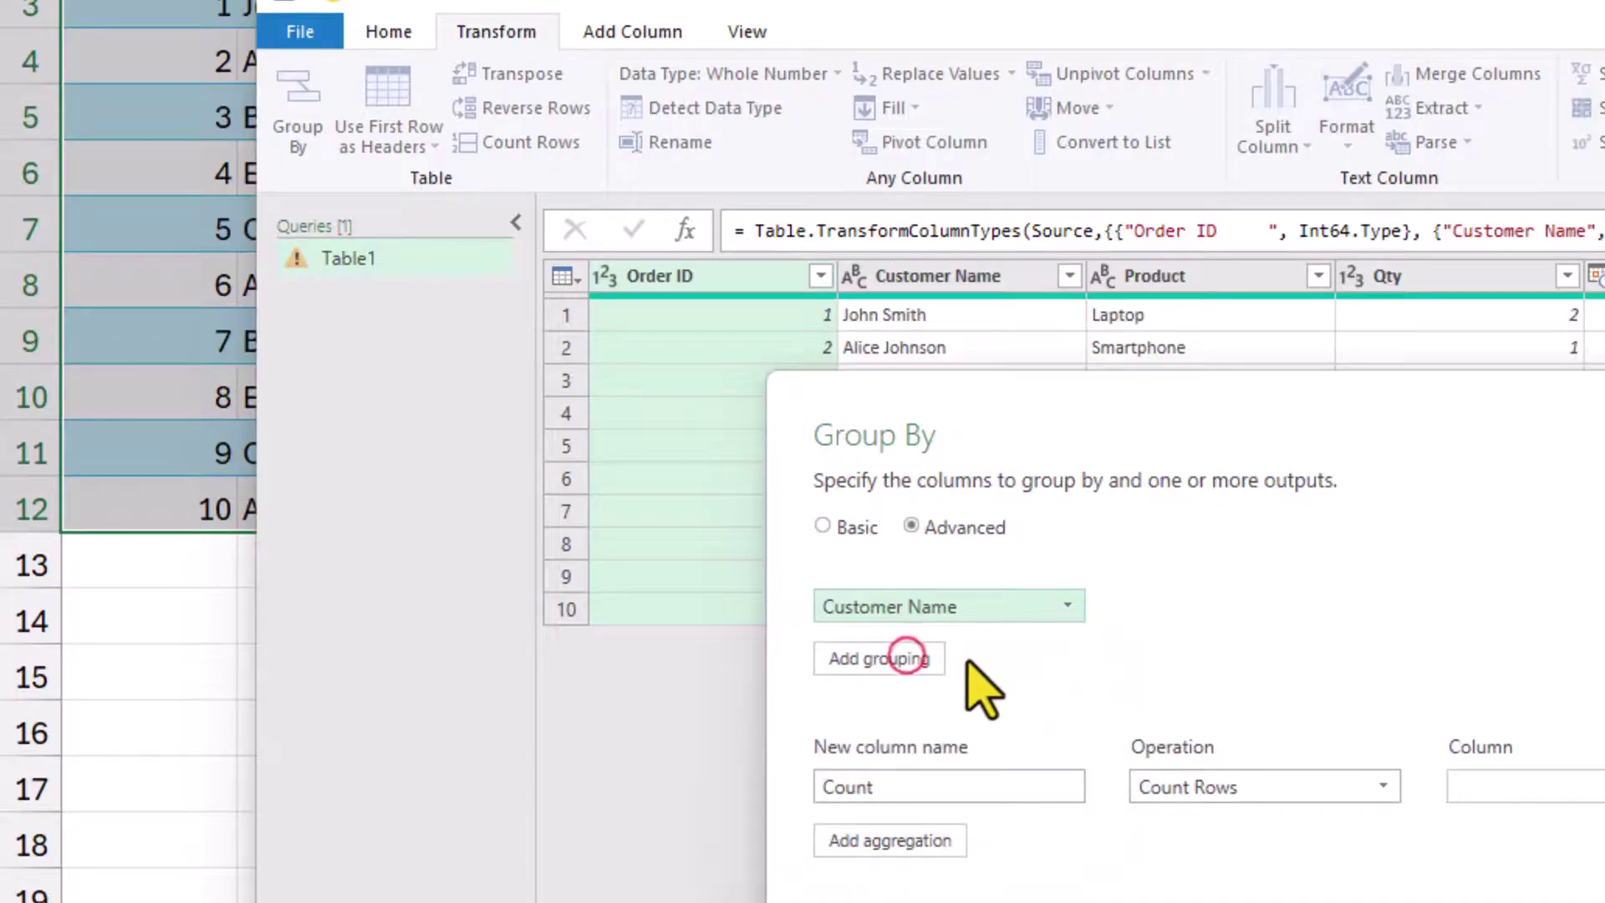
pyautogui.click(907, 659)
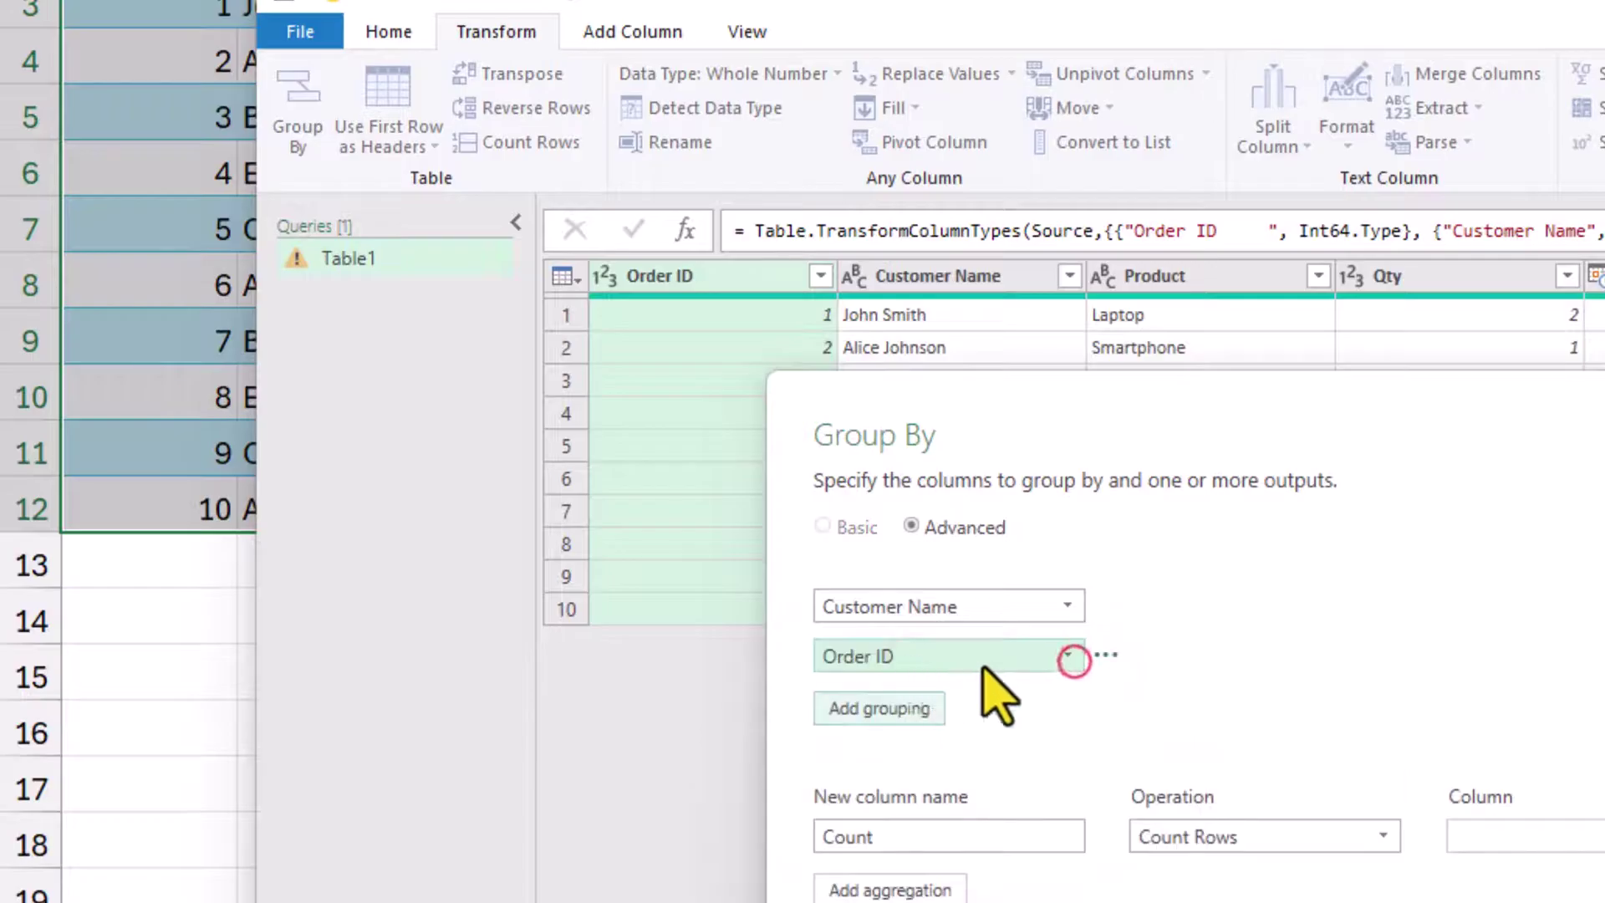
pyautogui.click(1066, 655)
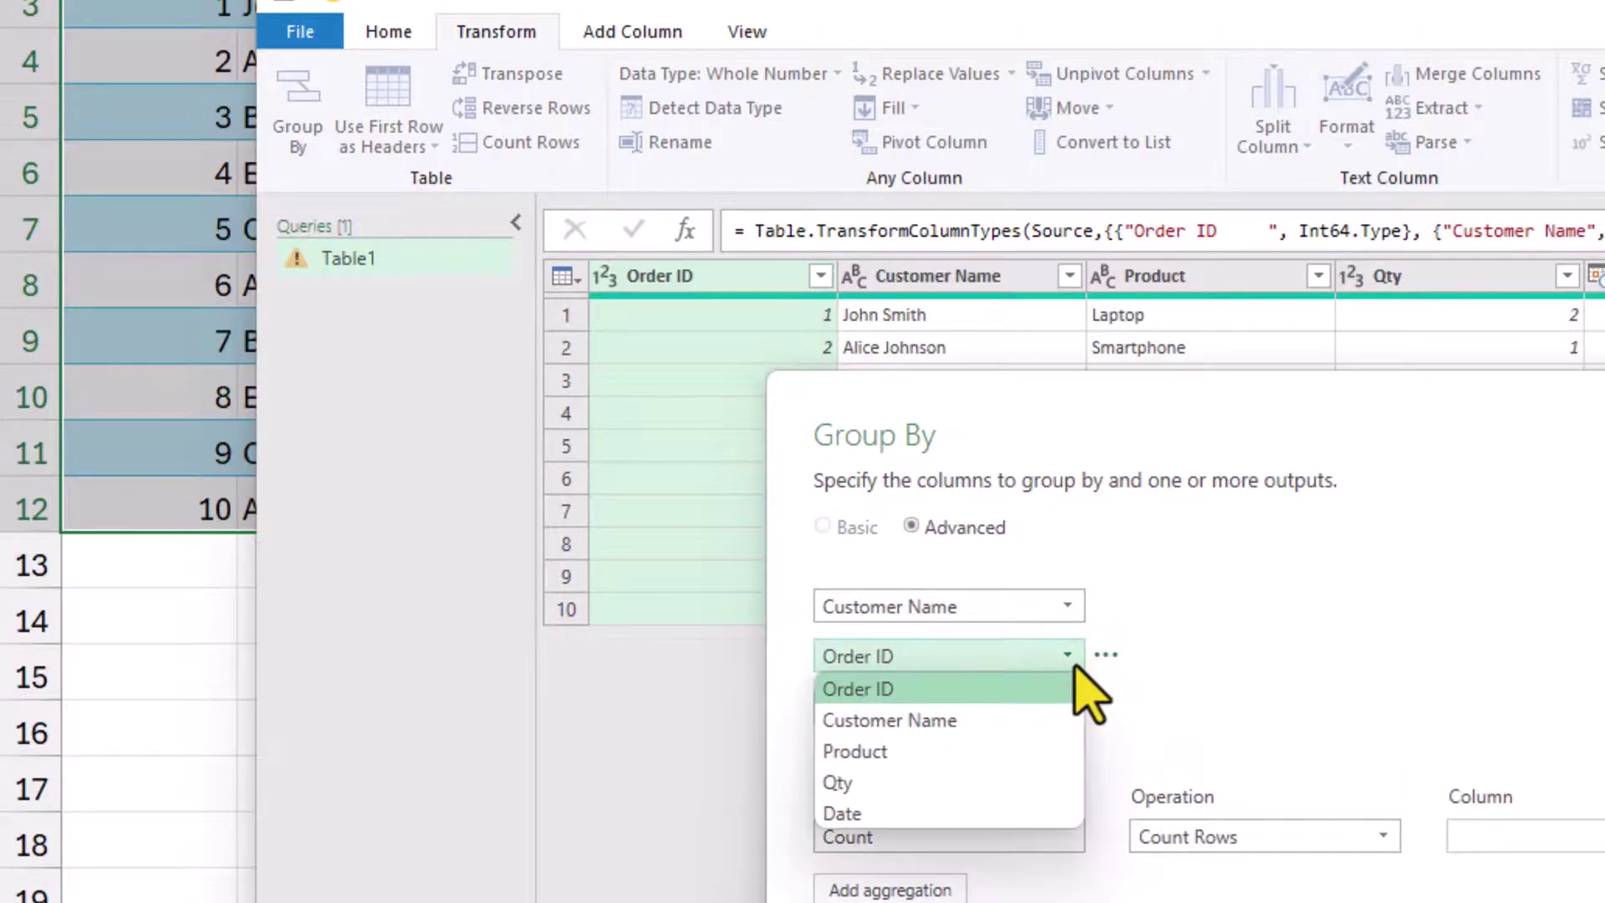
pyautogui.click(1028, 750)
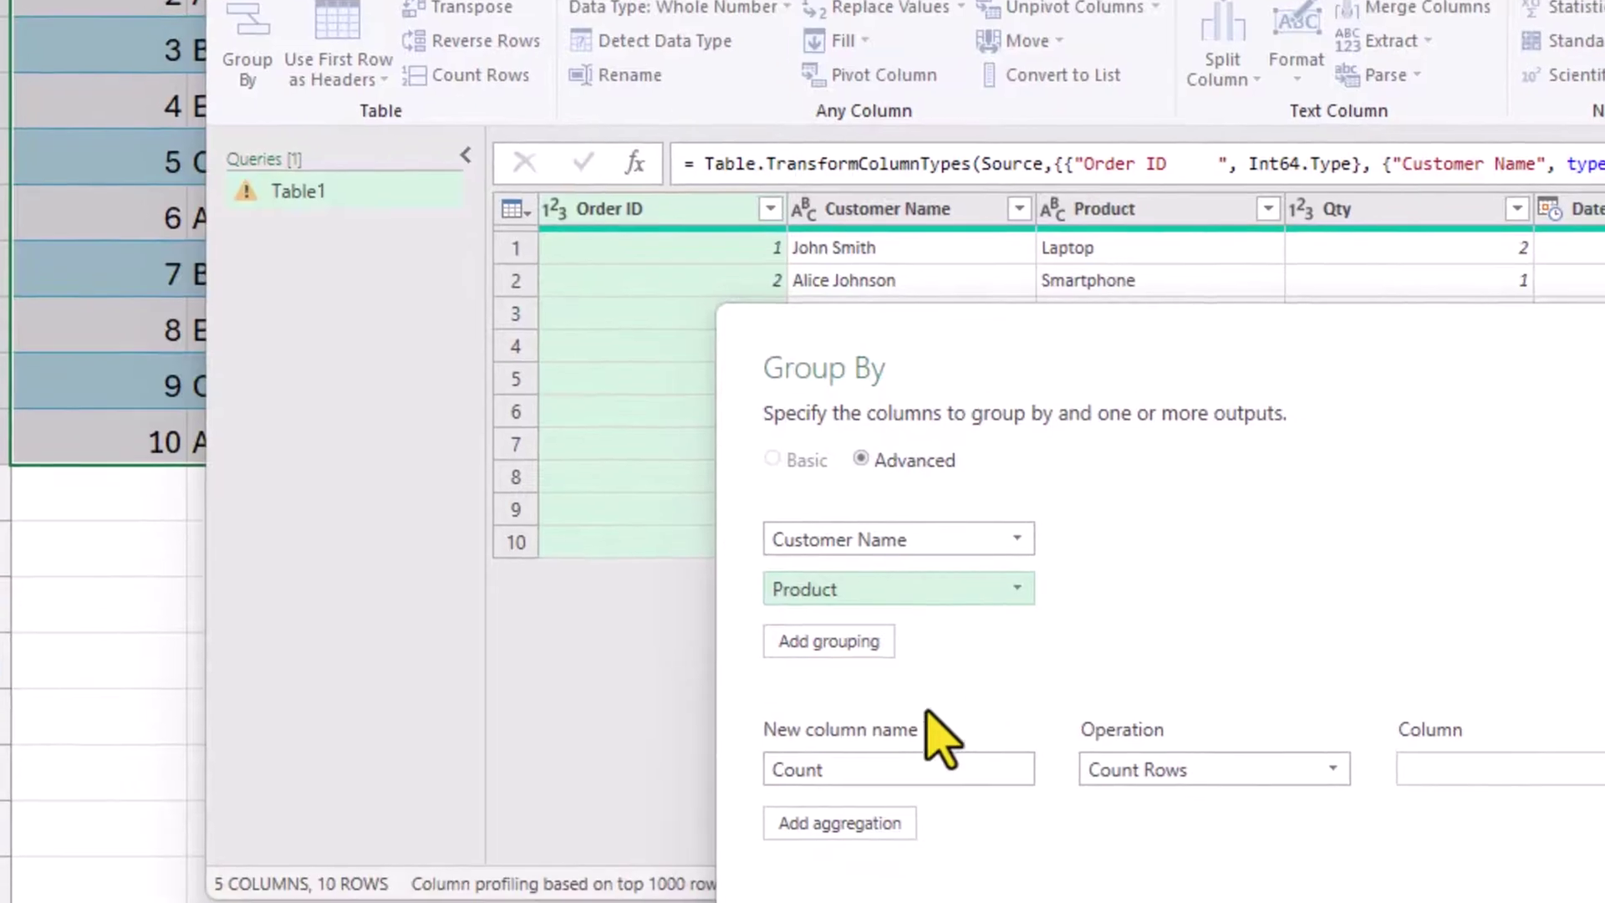
pyautogui.click(825, 831)
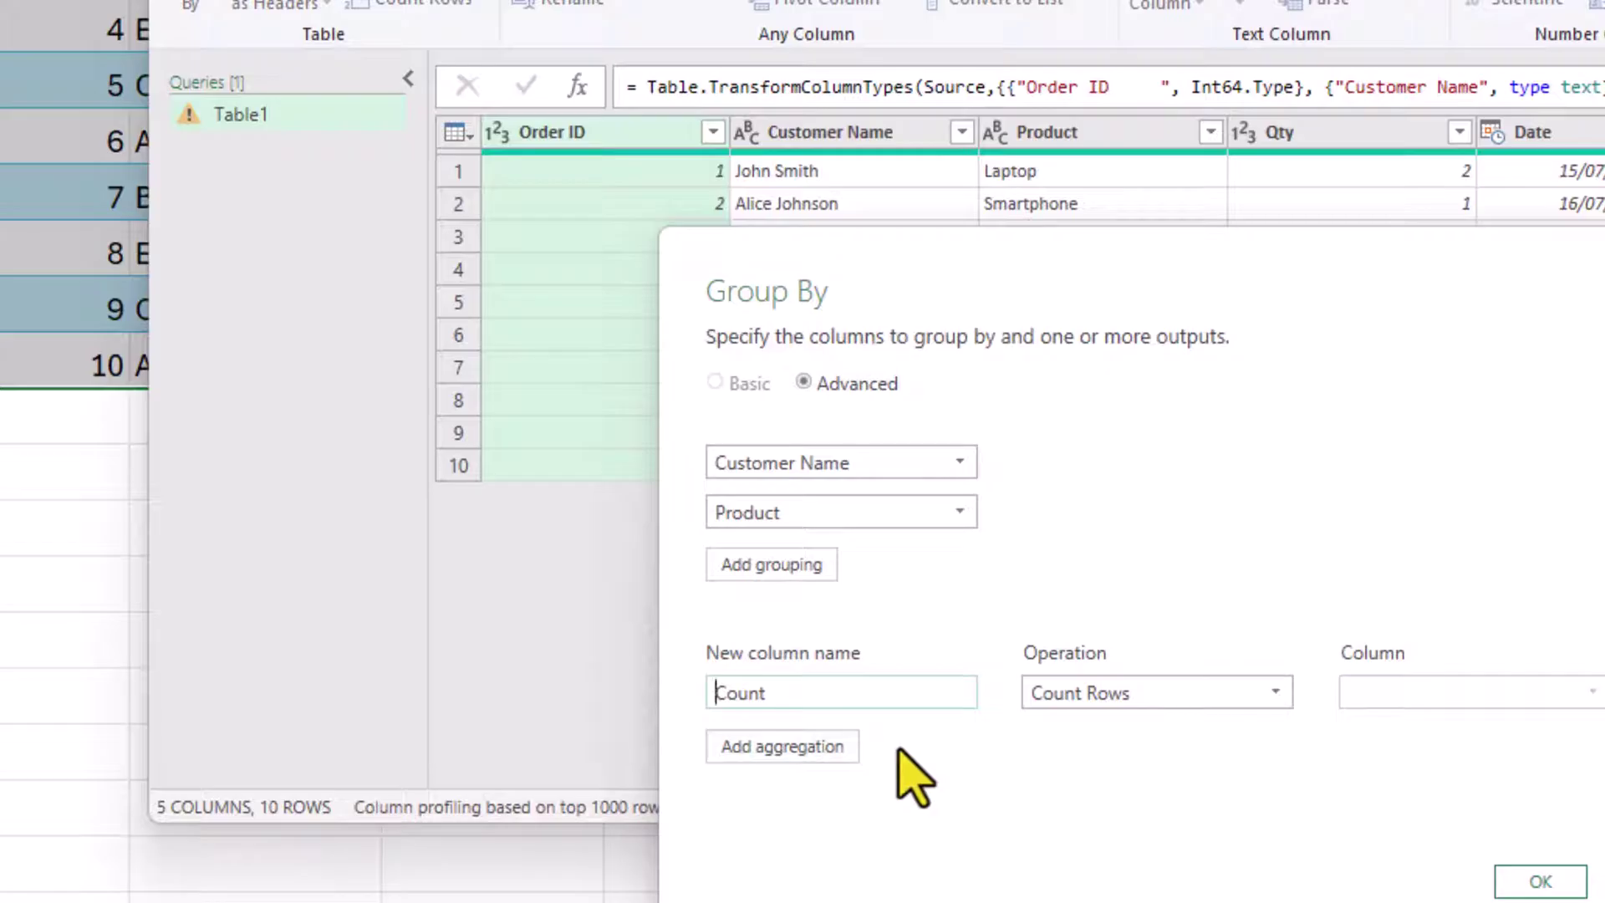
pyautogui.click(1545, 879)
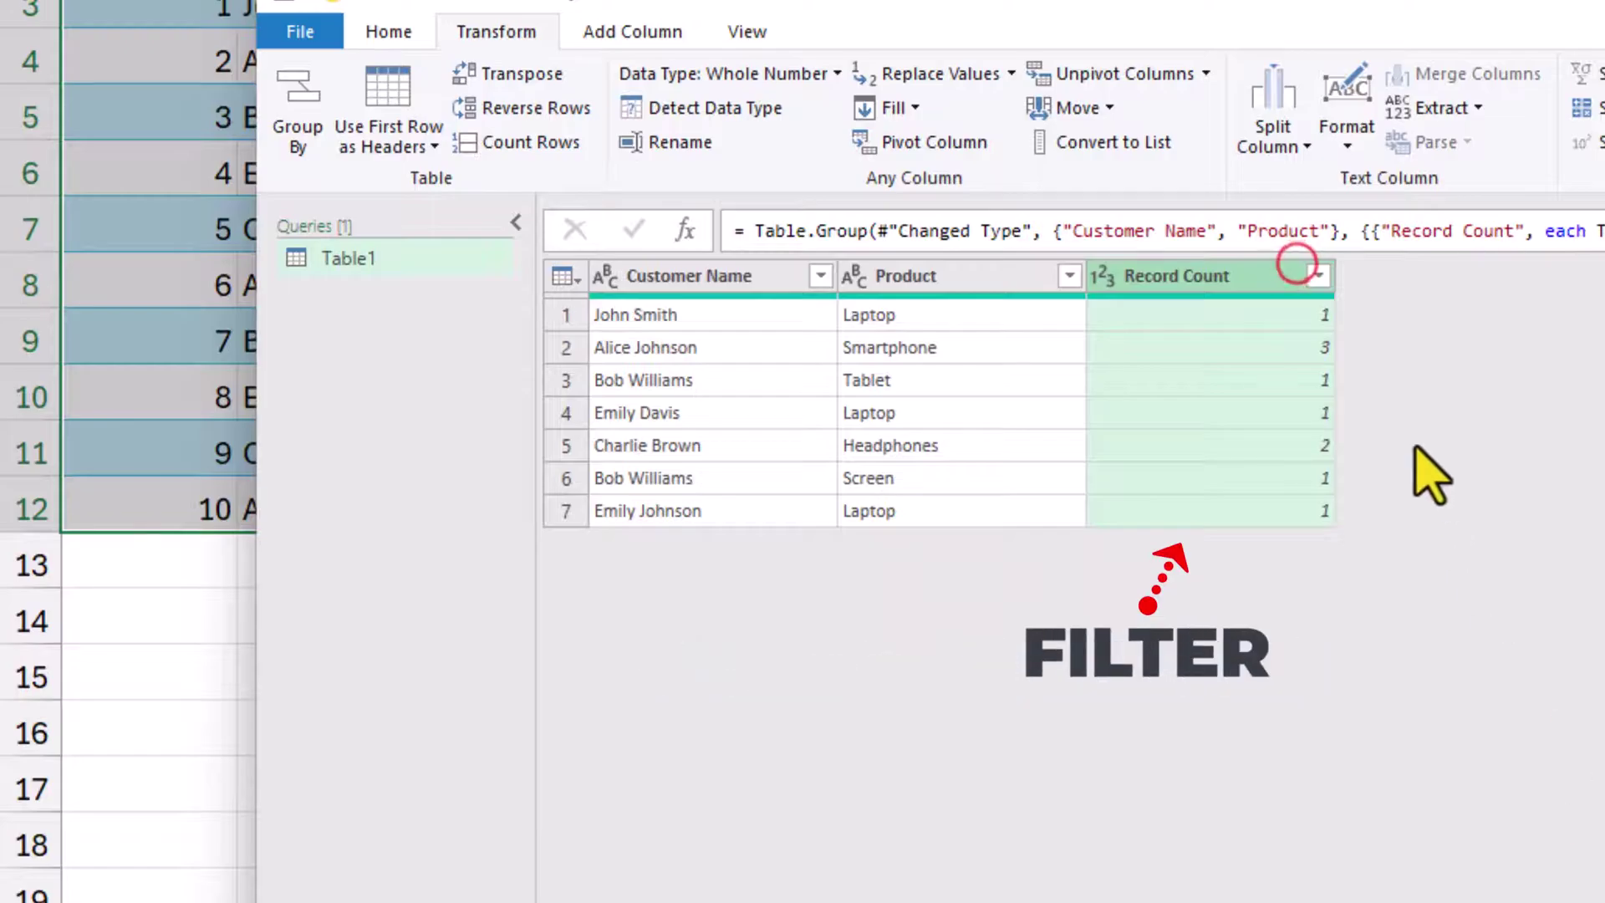
# Step: Filter the Record Count column to exclude the value 1
pyautogui.click(1318, 276)
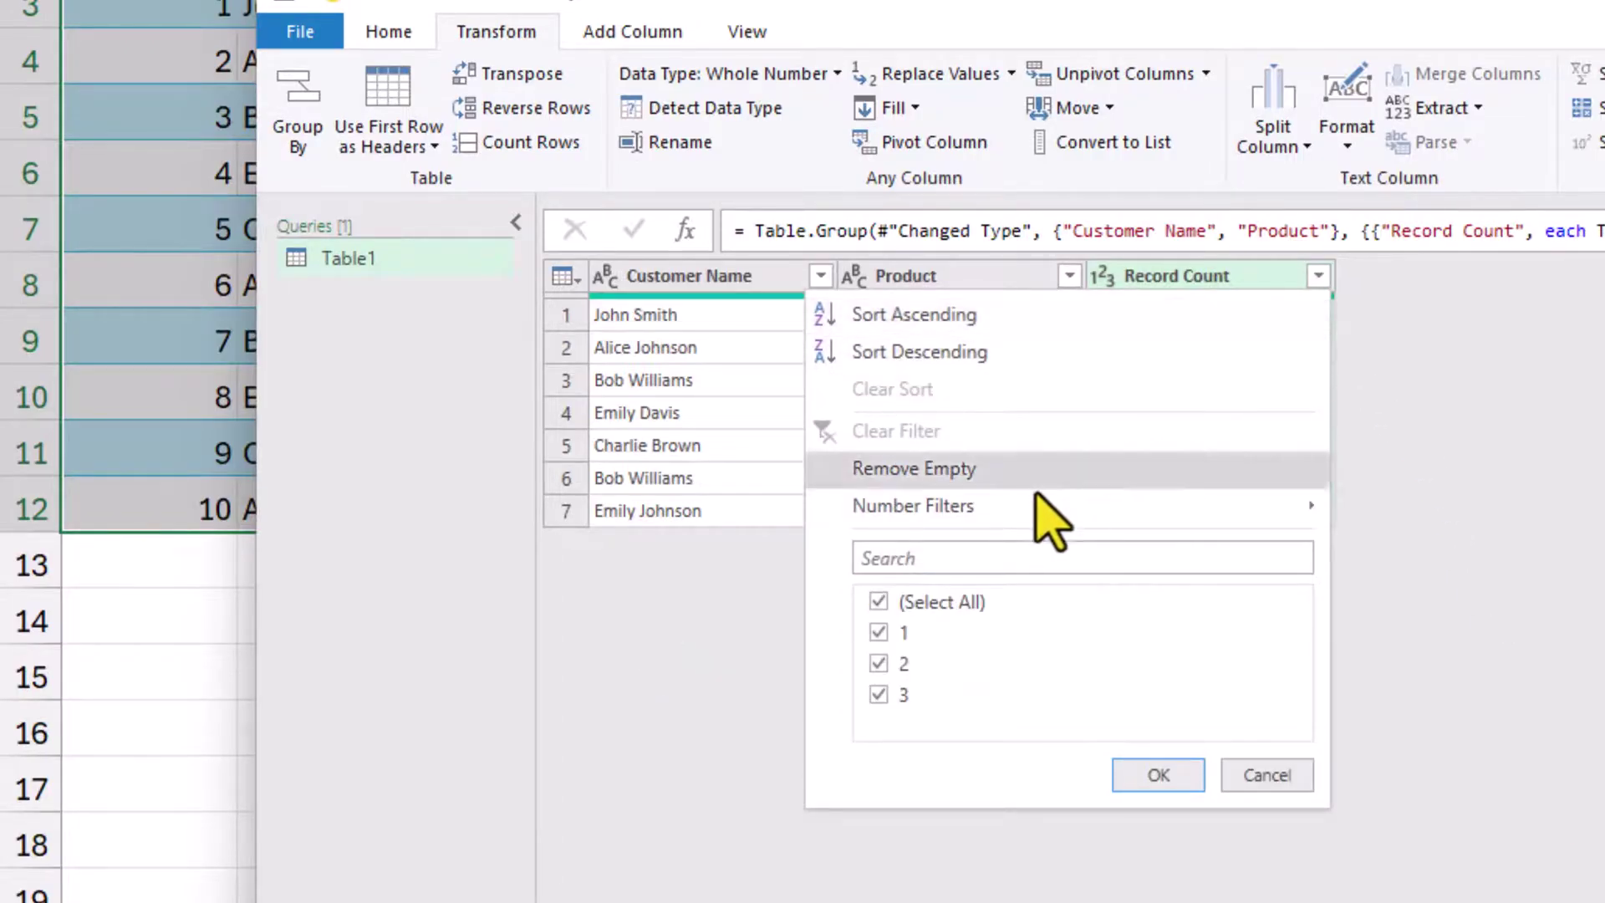
pyautogui.click(880, 631)
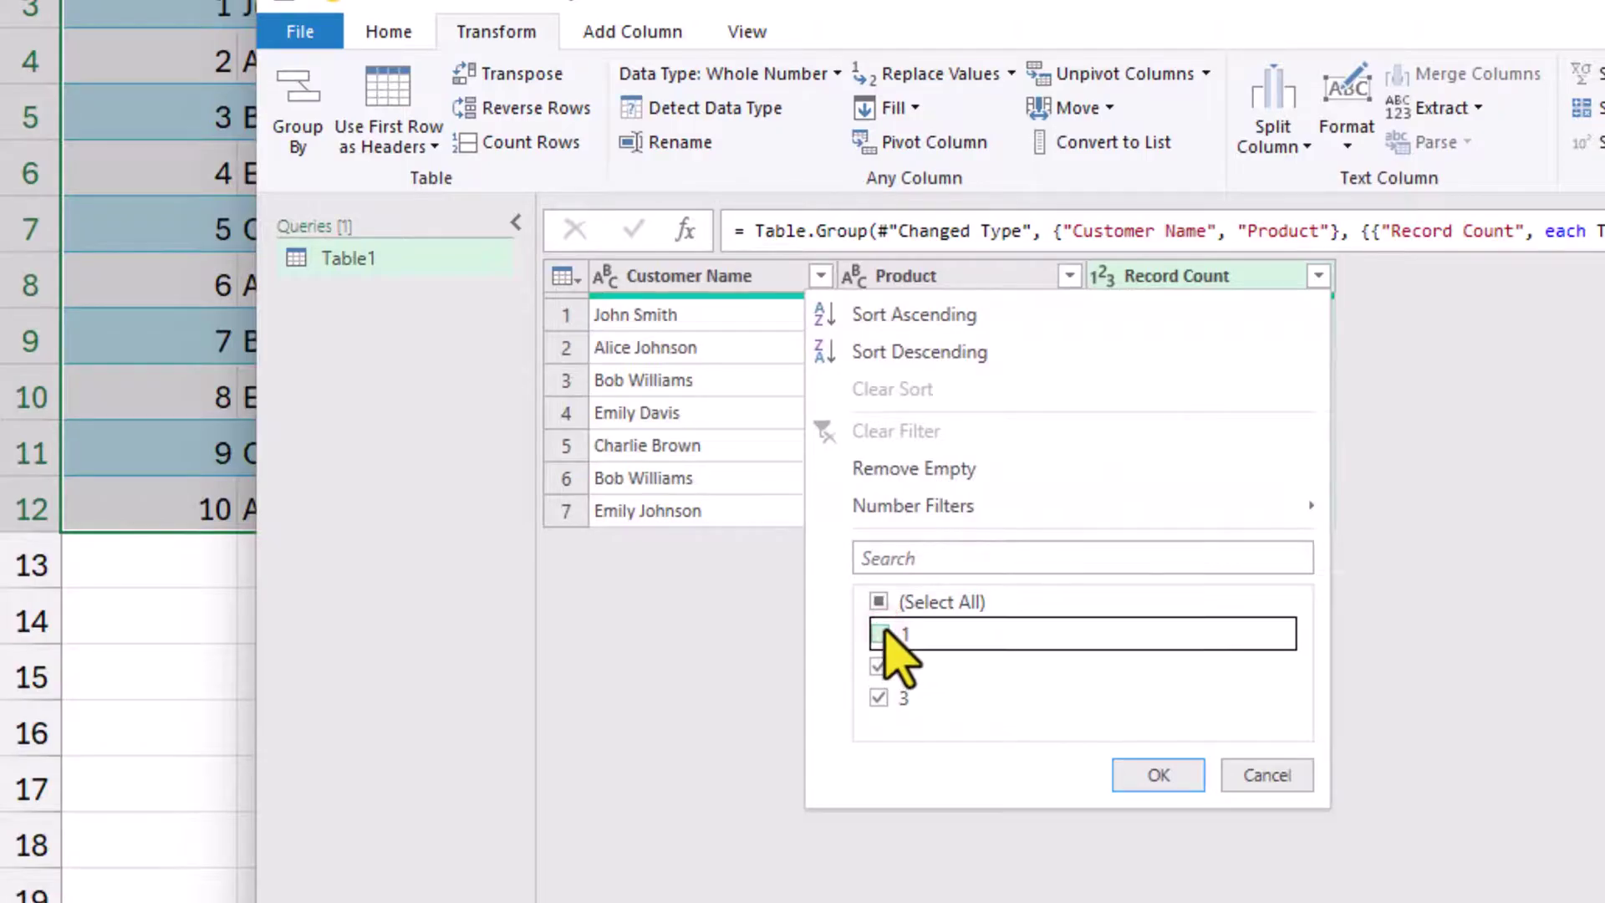
pyautogui.click(1146, 771)
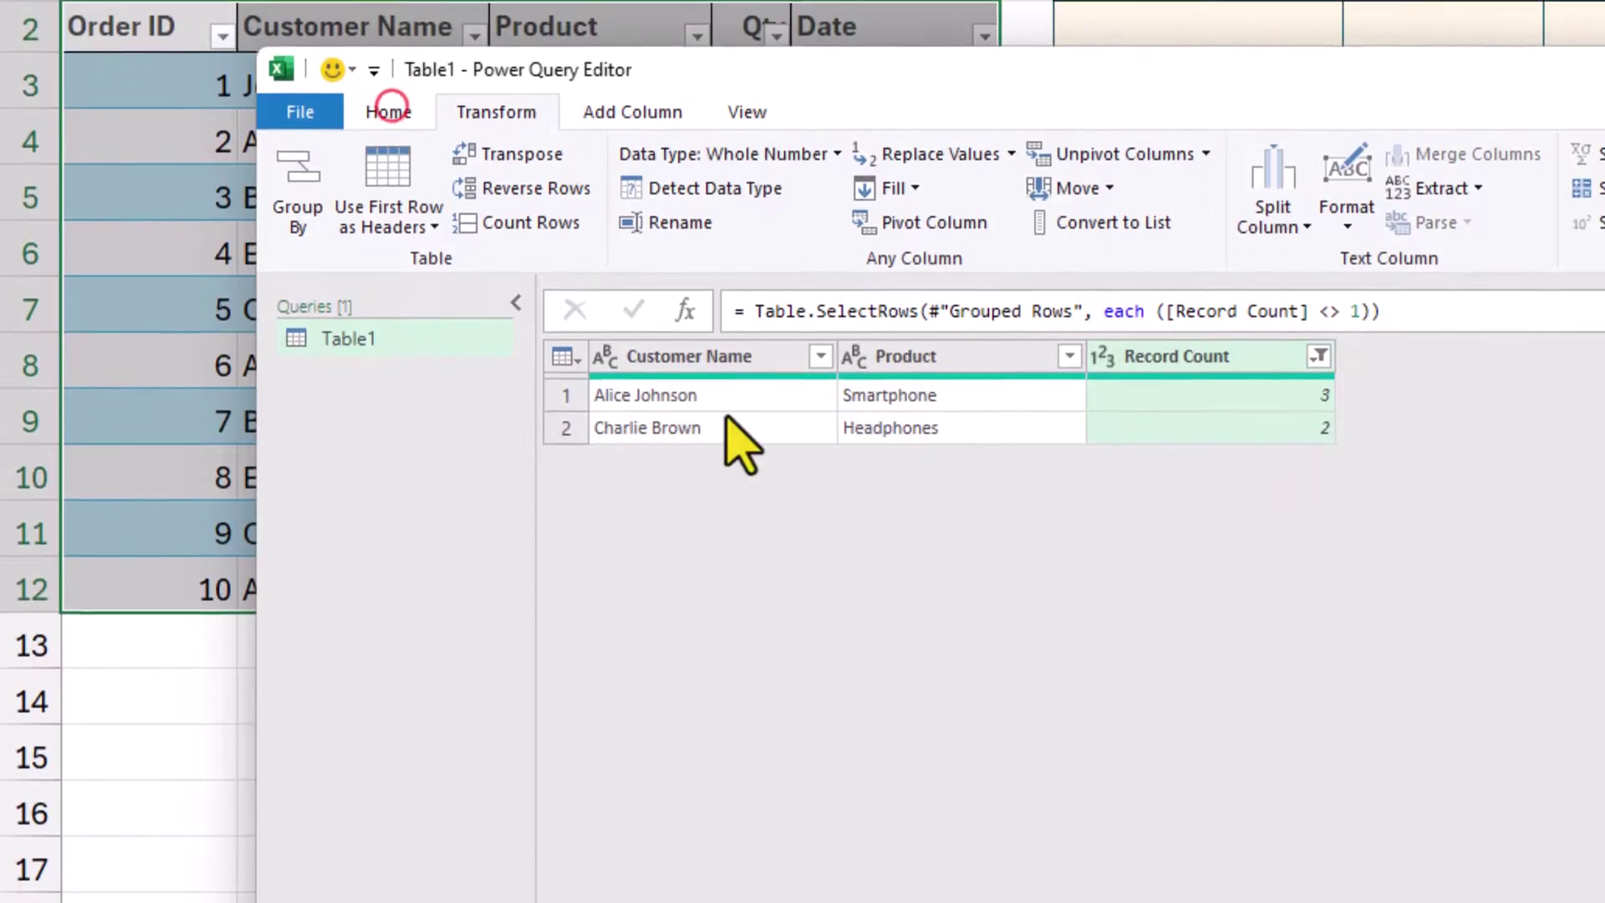
# Step: Close the query and load its result as a table to cell $G$2 of the existing worksheet 'Orders 4-5 (raw)'
pyautogui.click(387, 111)
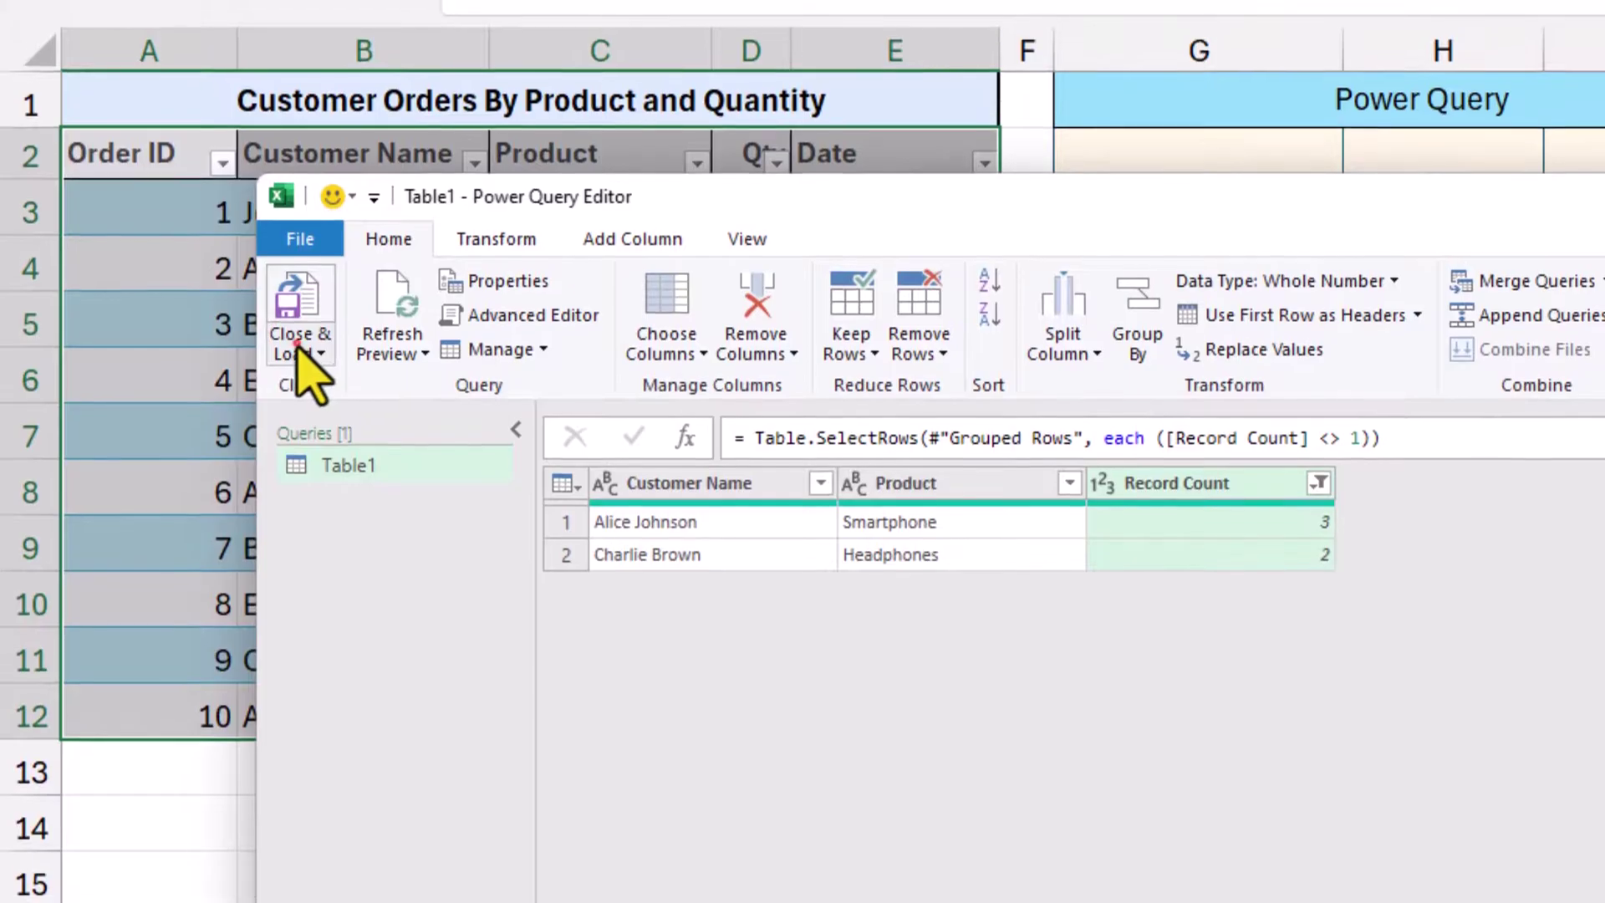
pyautogui.click(301, 351)
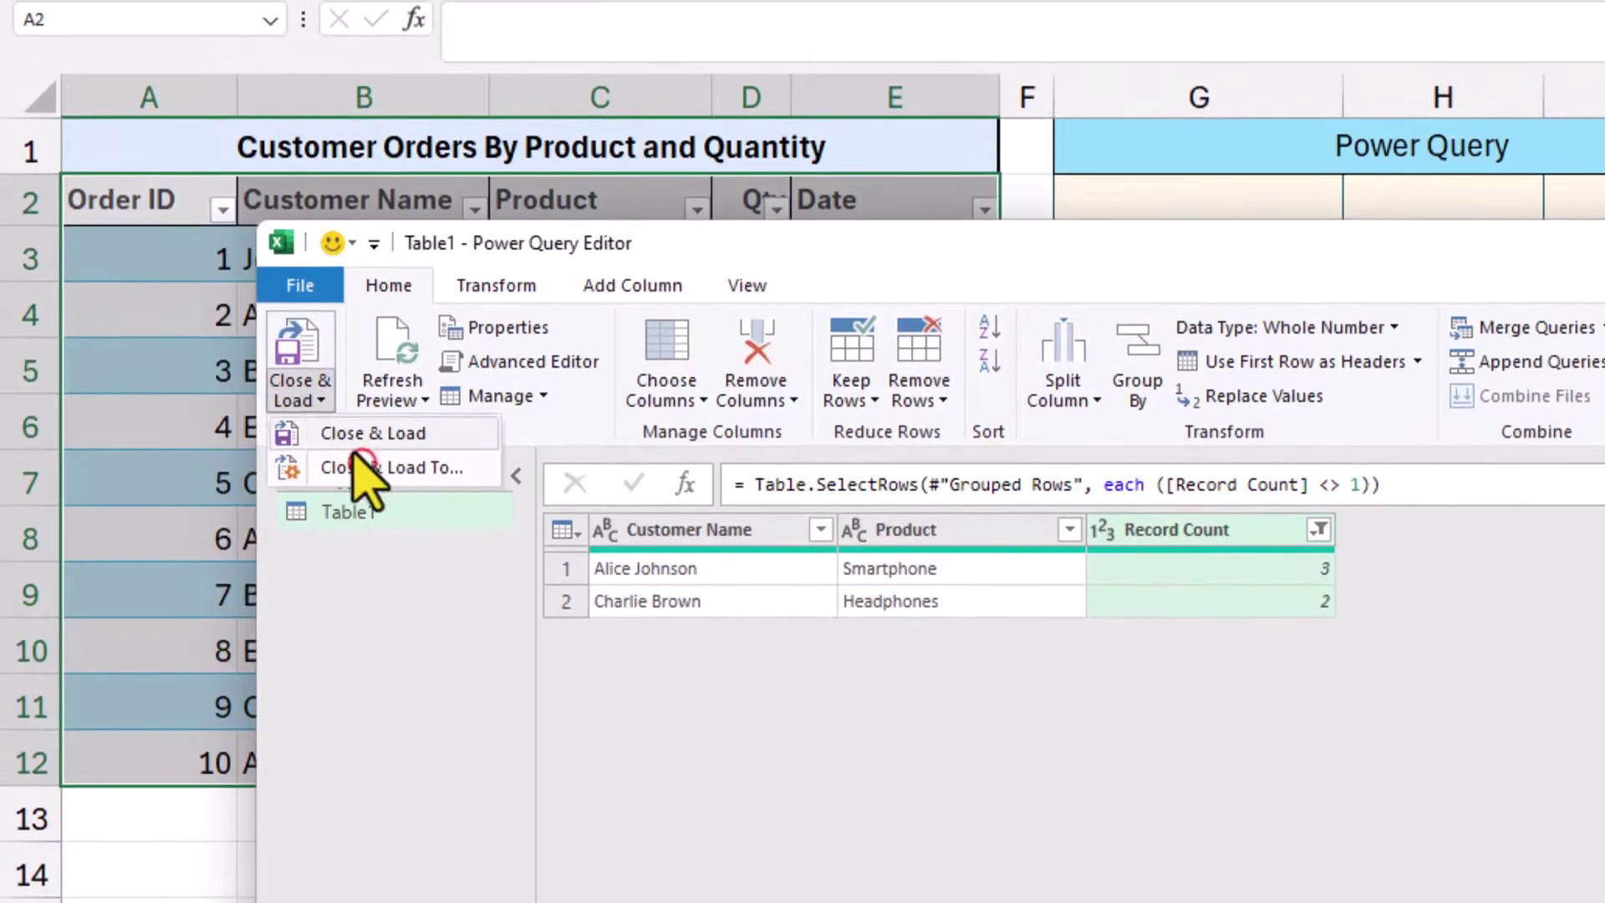
pyautogui.click(369, 423)
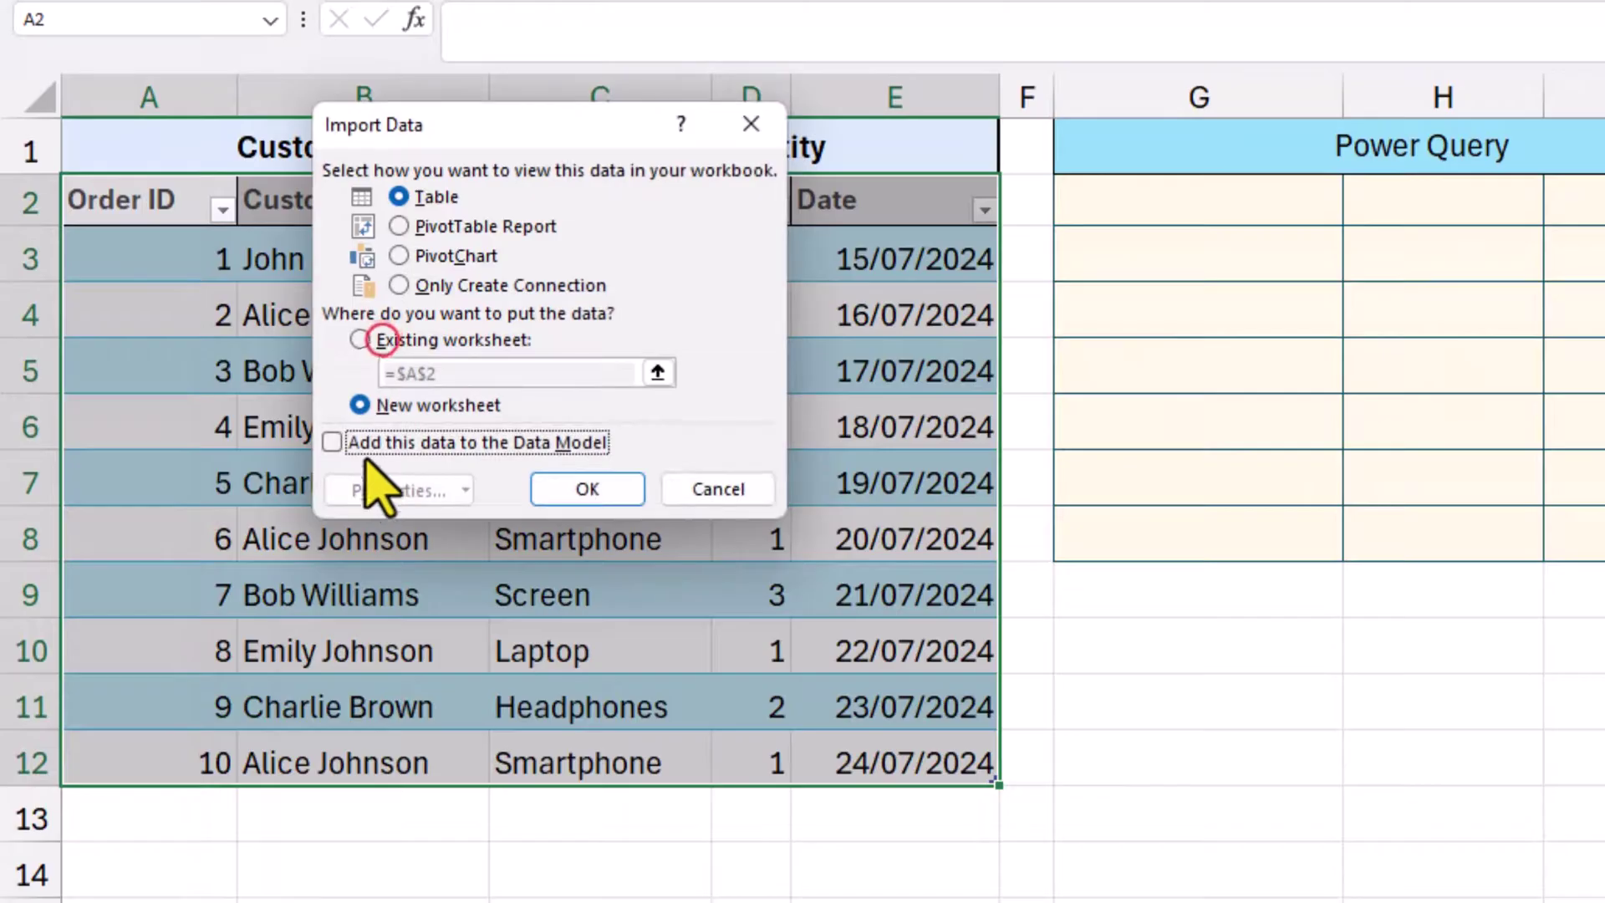
pyautogui.click(382, 342)
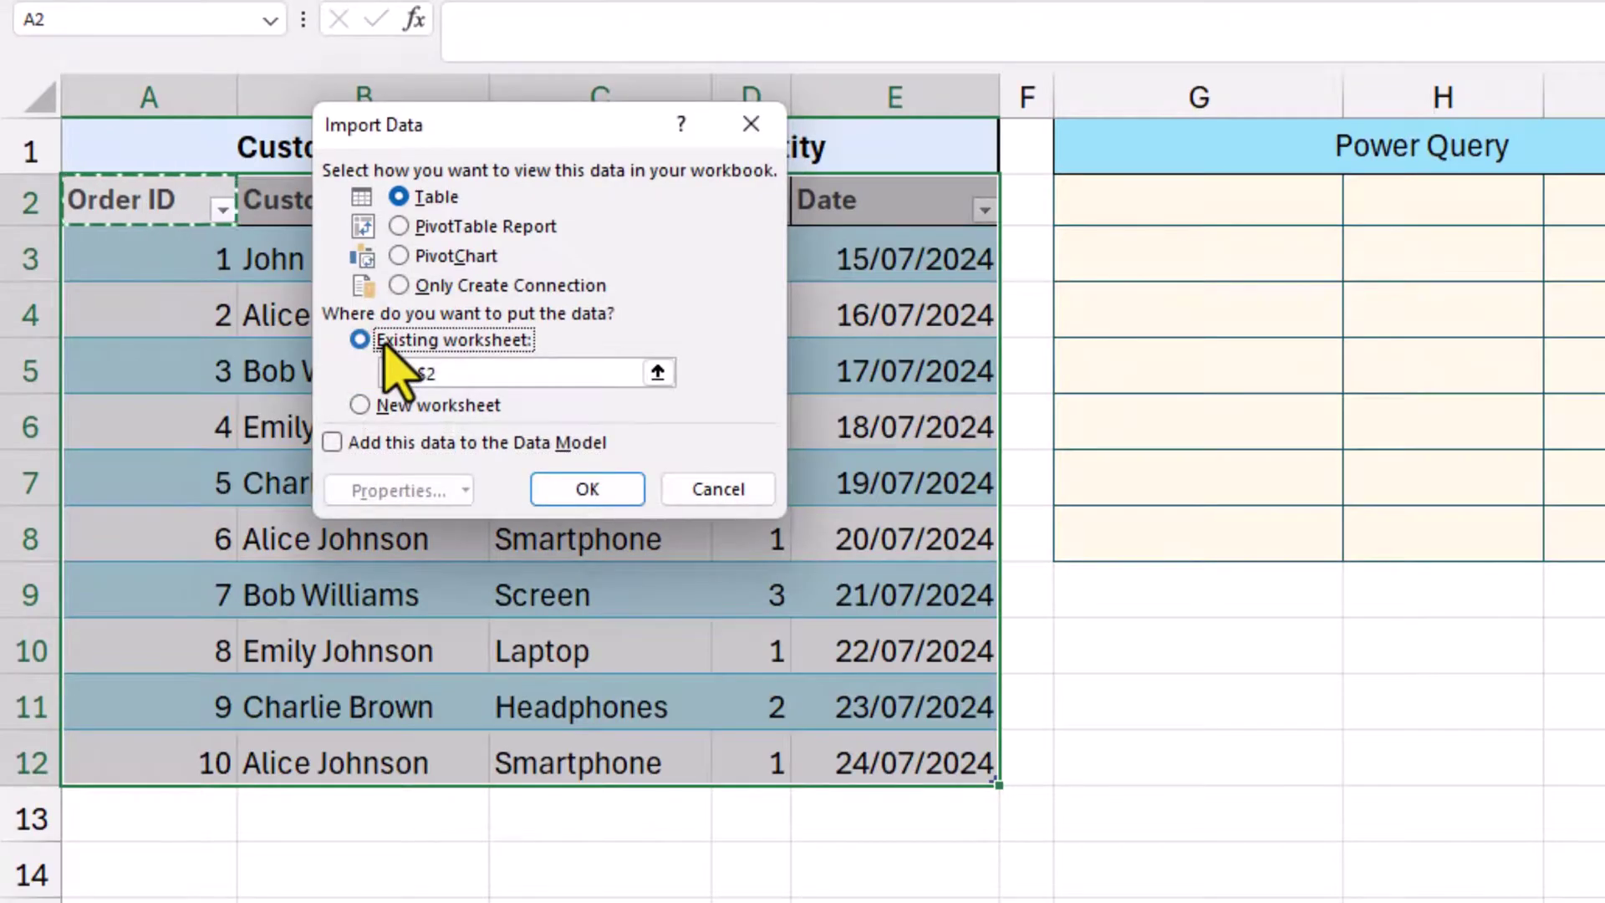
pyautogui.click(1200, 205)
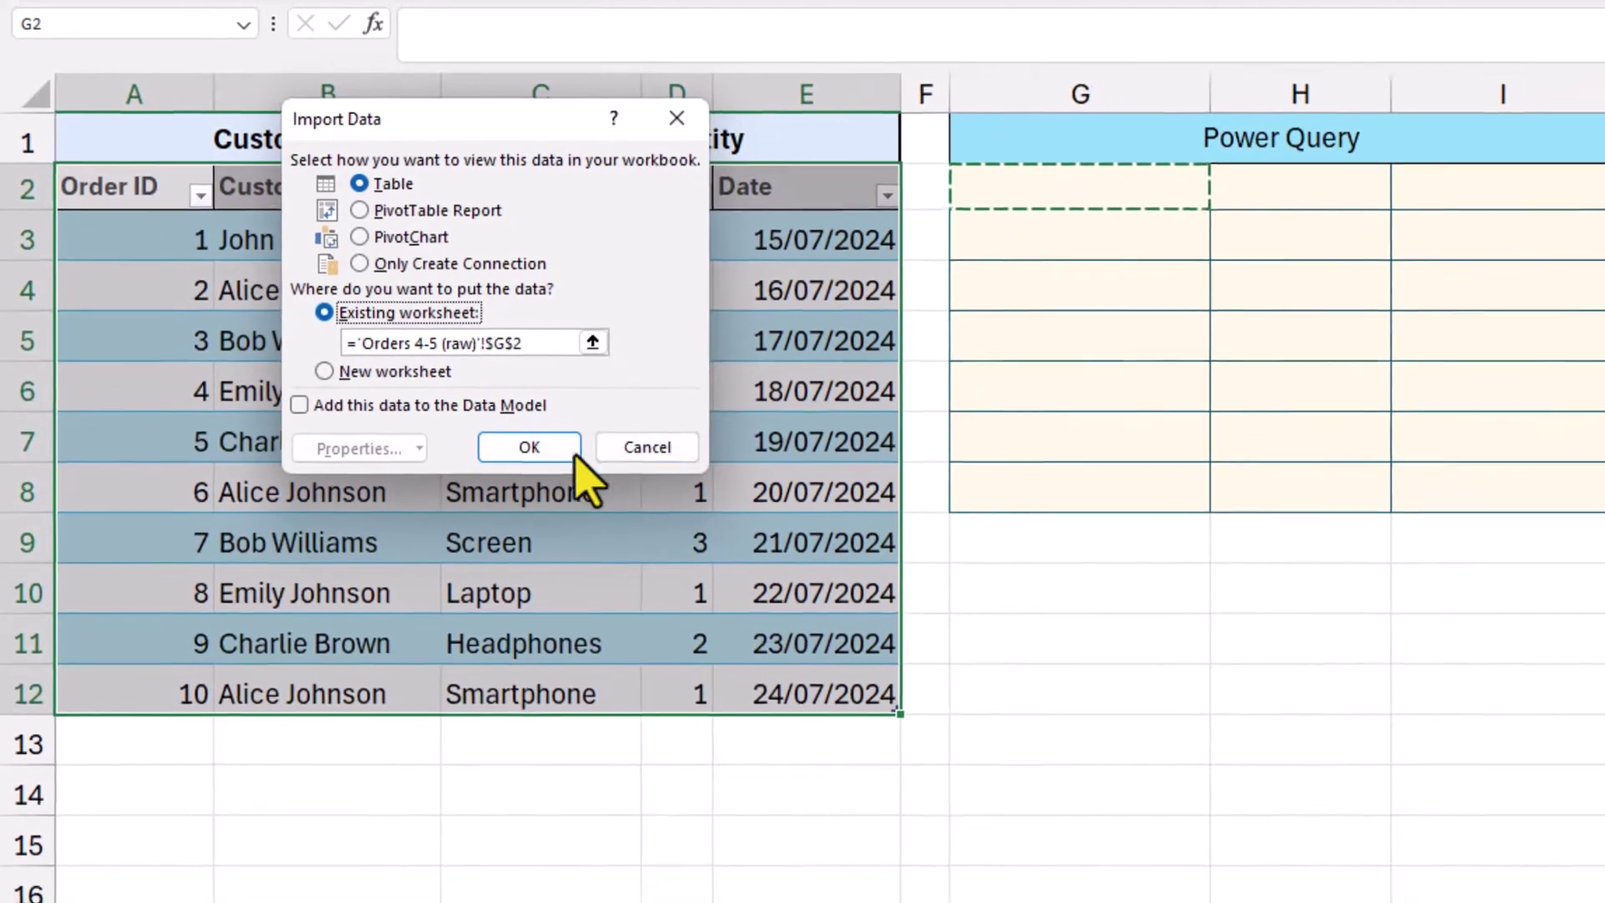
pyautogui.click(561, 452)
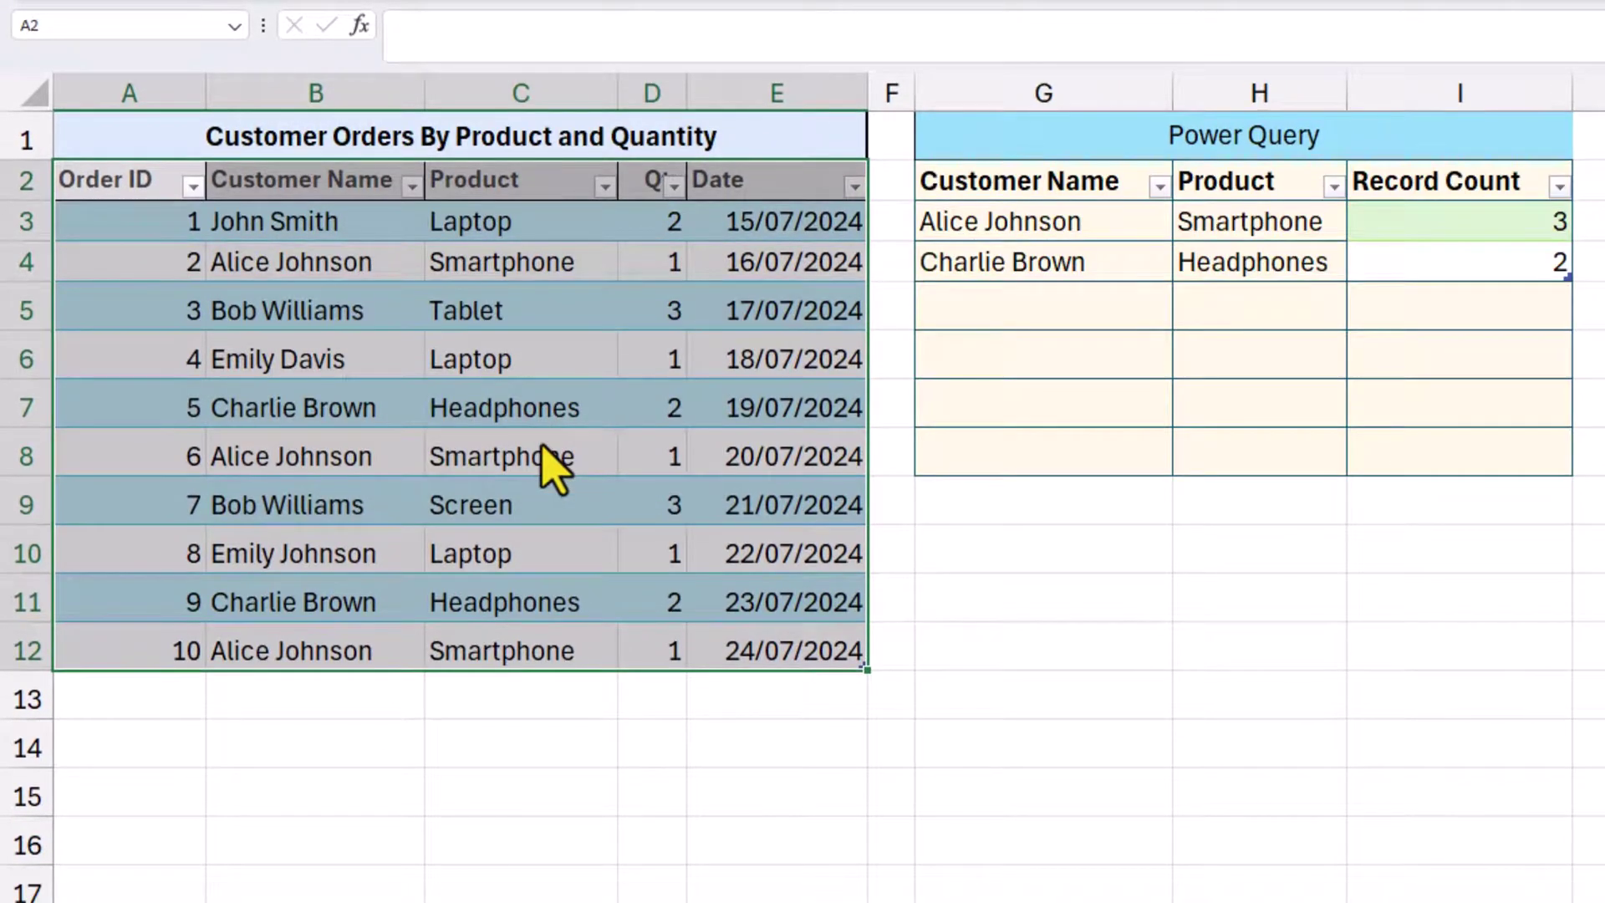
# Step: Change the customer's surname in B10 of the orders table to match the customer in B6
pyautogui.click(376, 555)
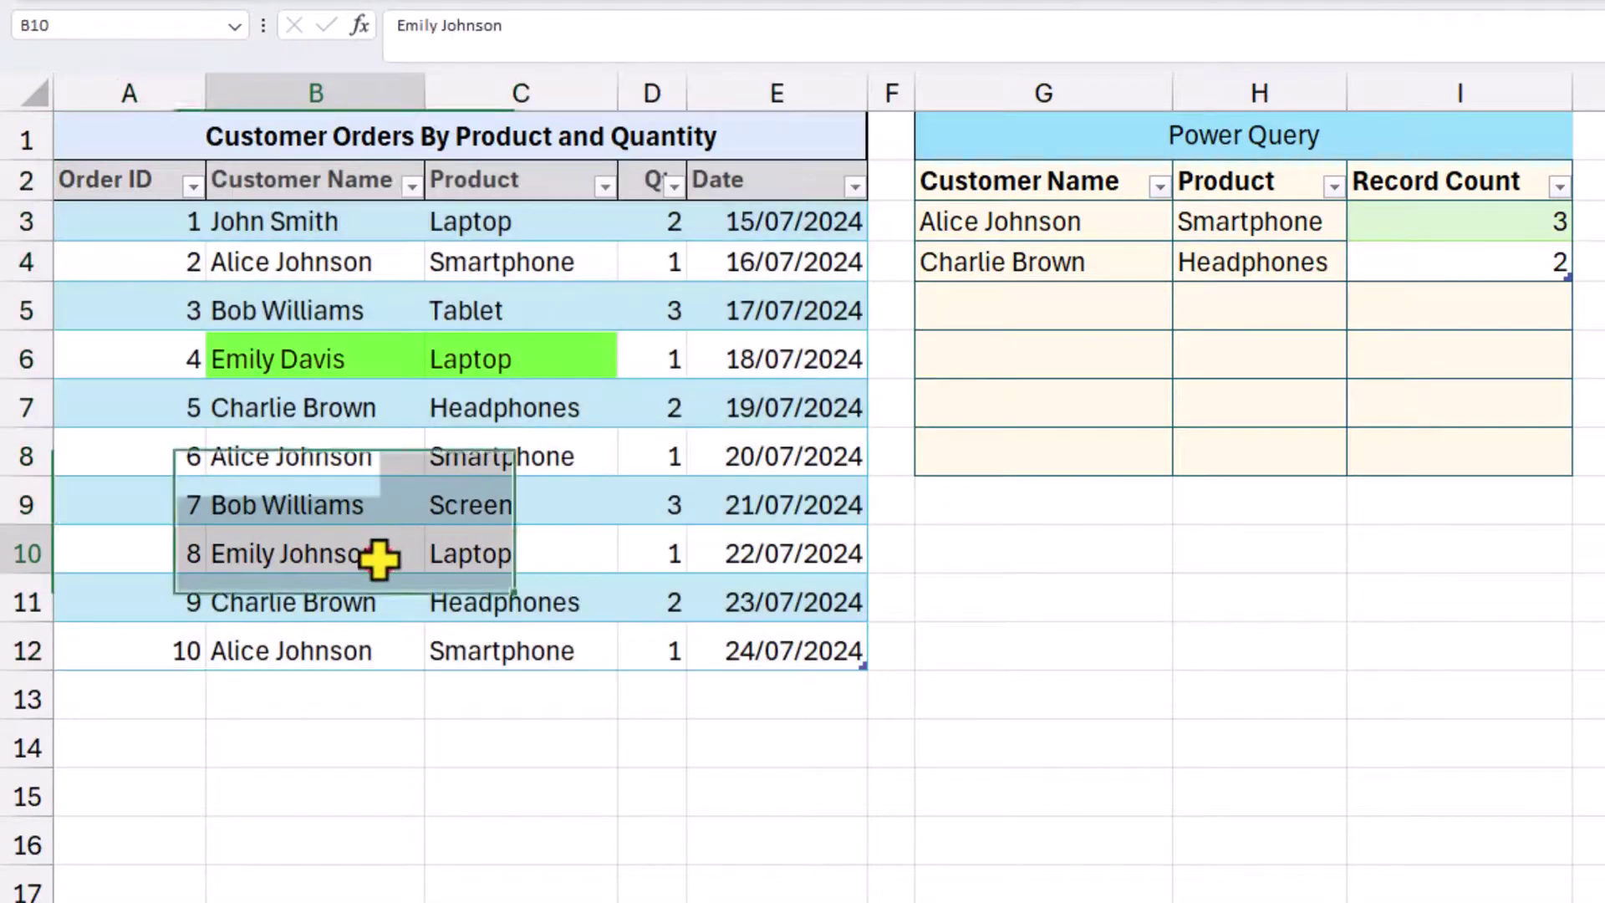
pyautogui.doubleClick(370, 555)
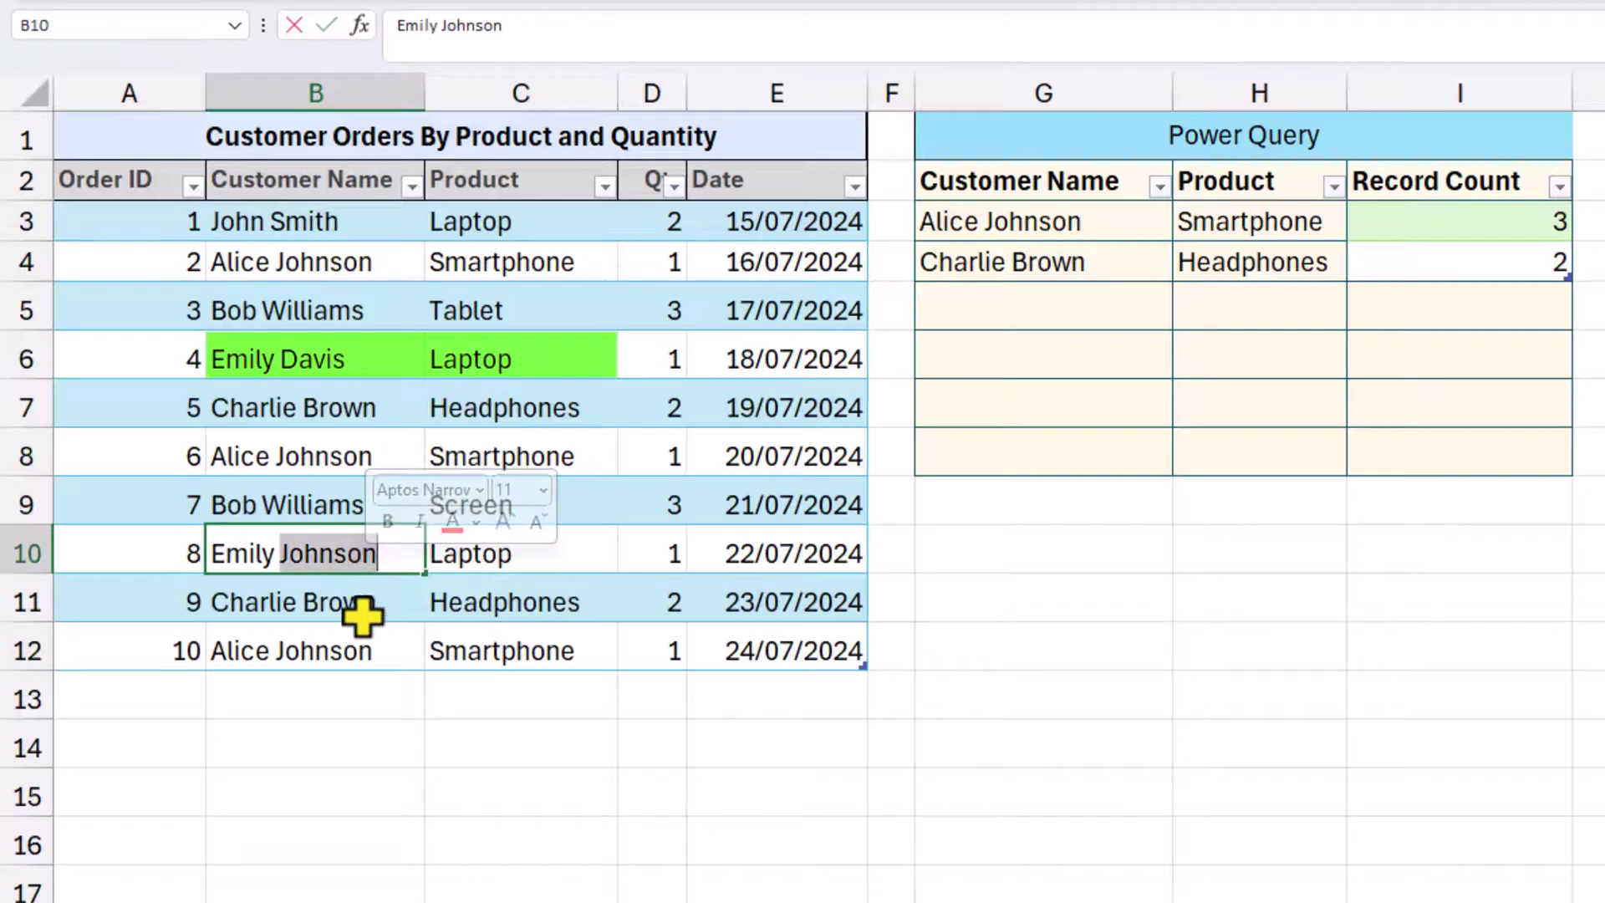
pyautogui.write('Davi')
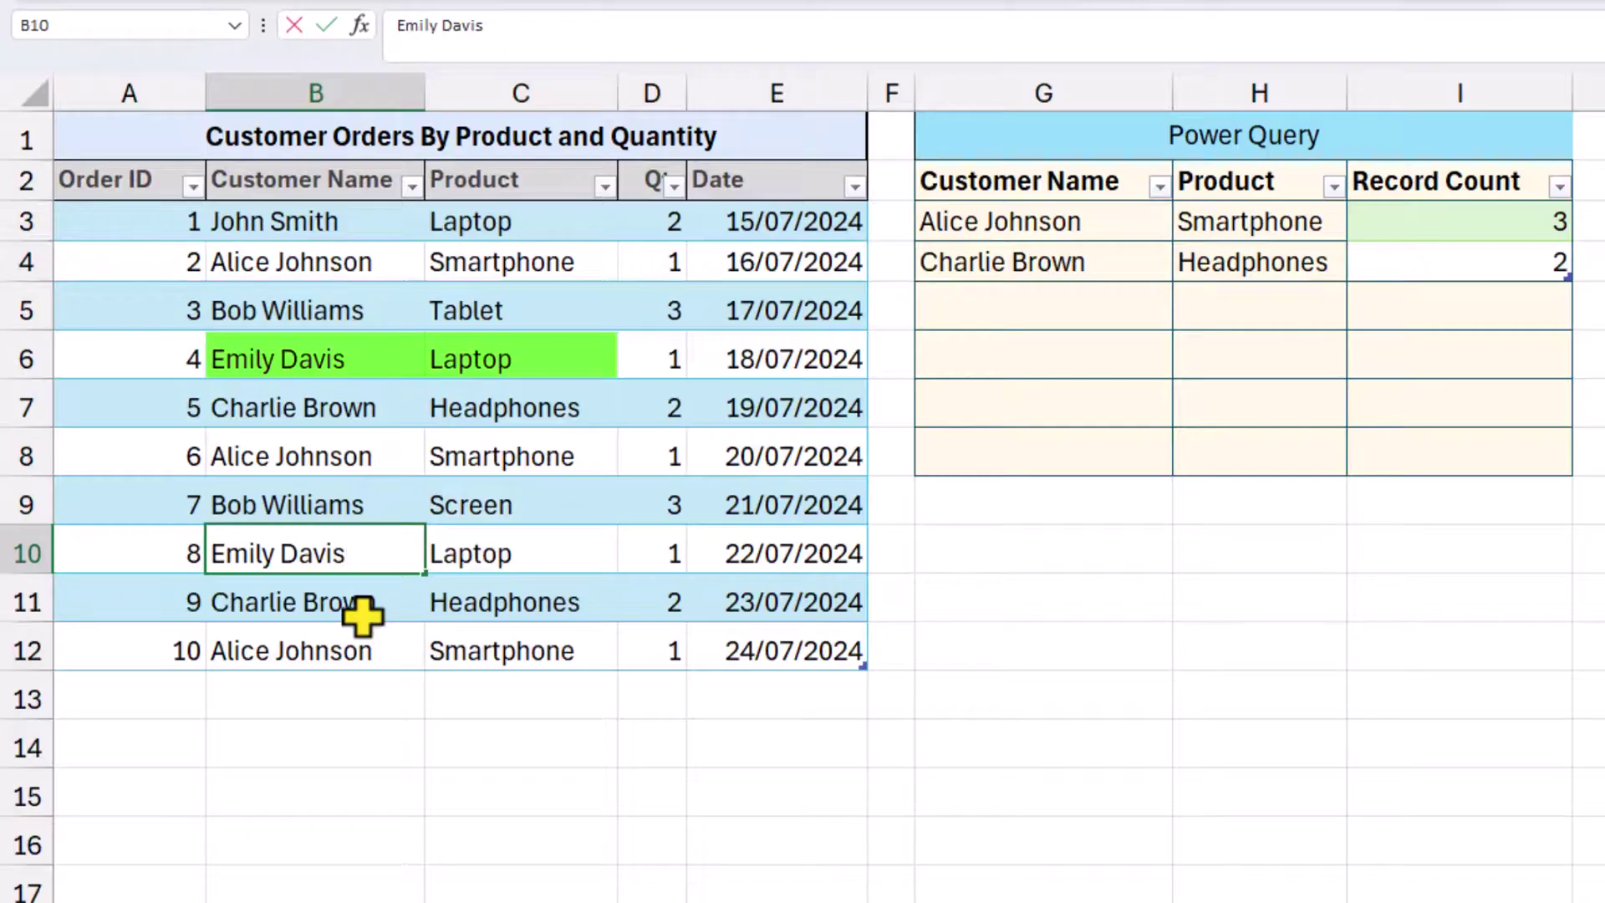
pyautogui.press('Return')
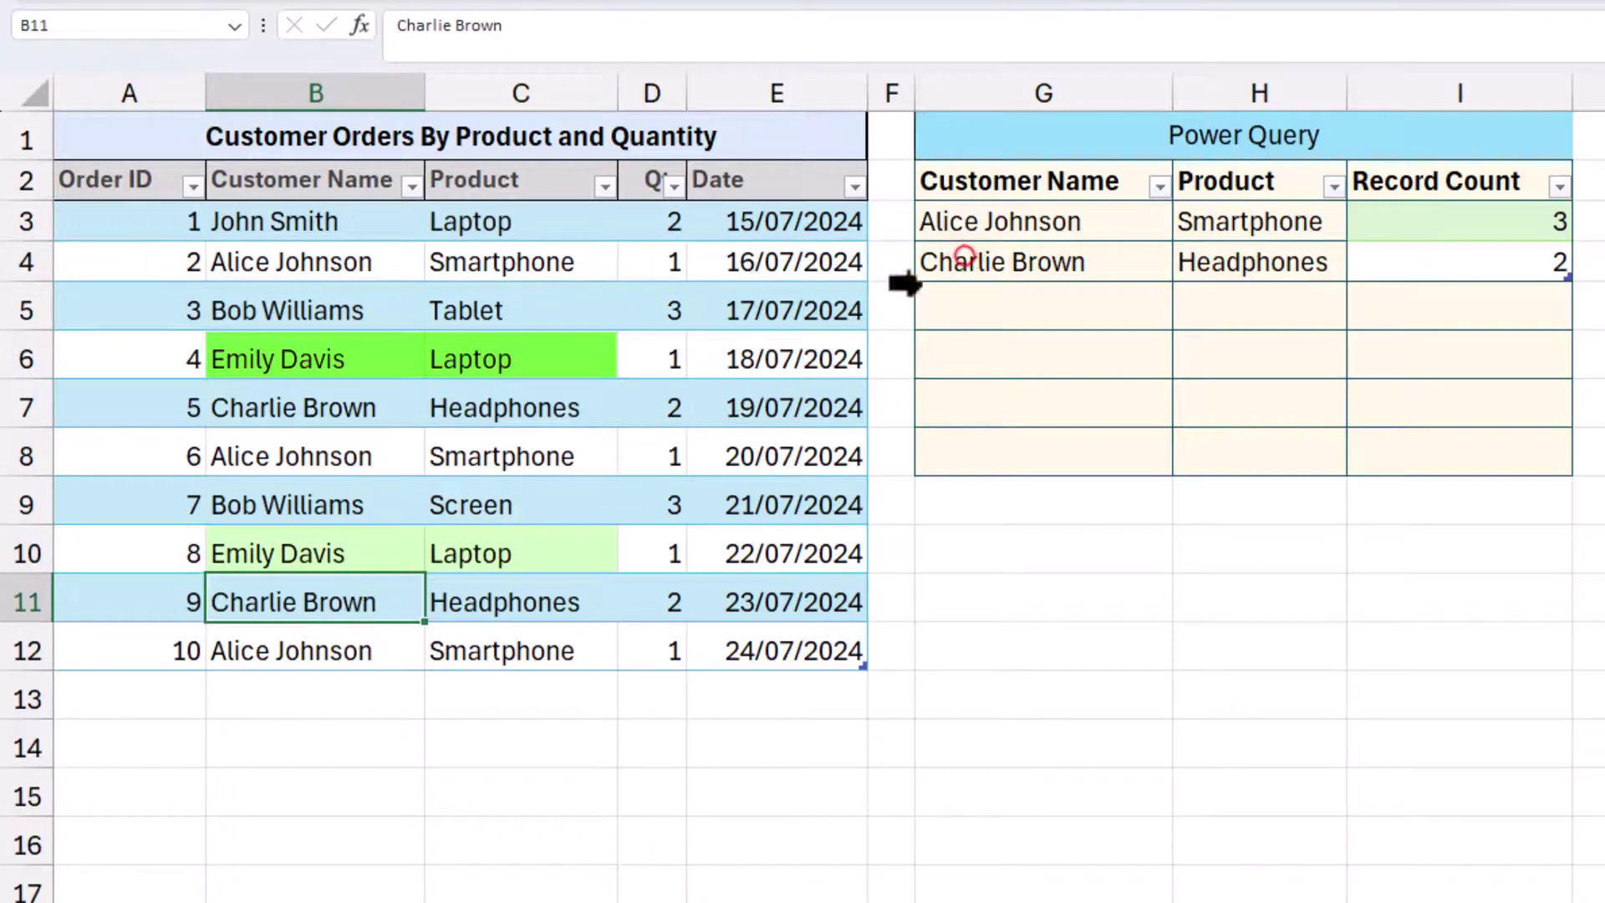
# Step: Refresh the Power Query results table so it reflects the edited customer name in the orders table
pyautogui.click(963, 258)
pyautogui.rightClick(963, 258)
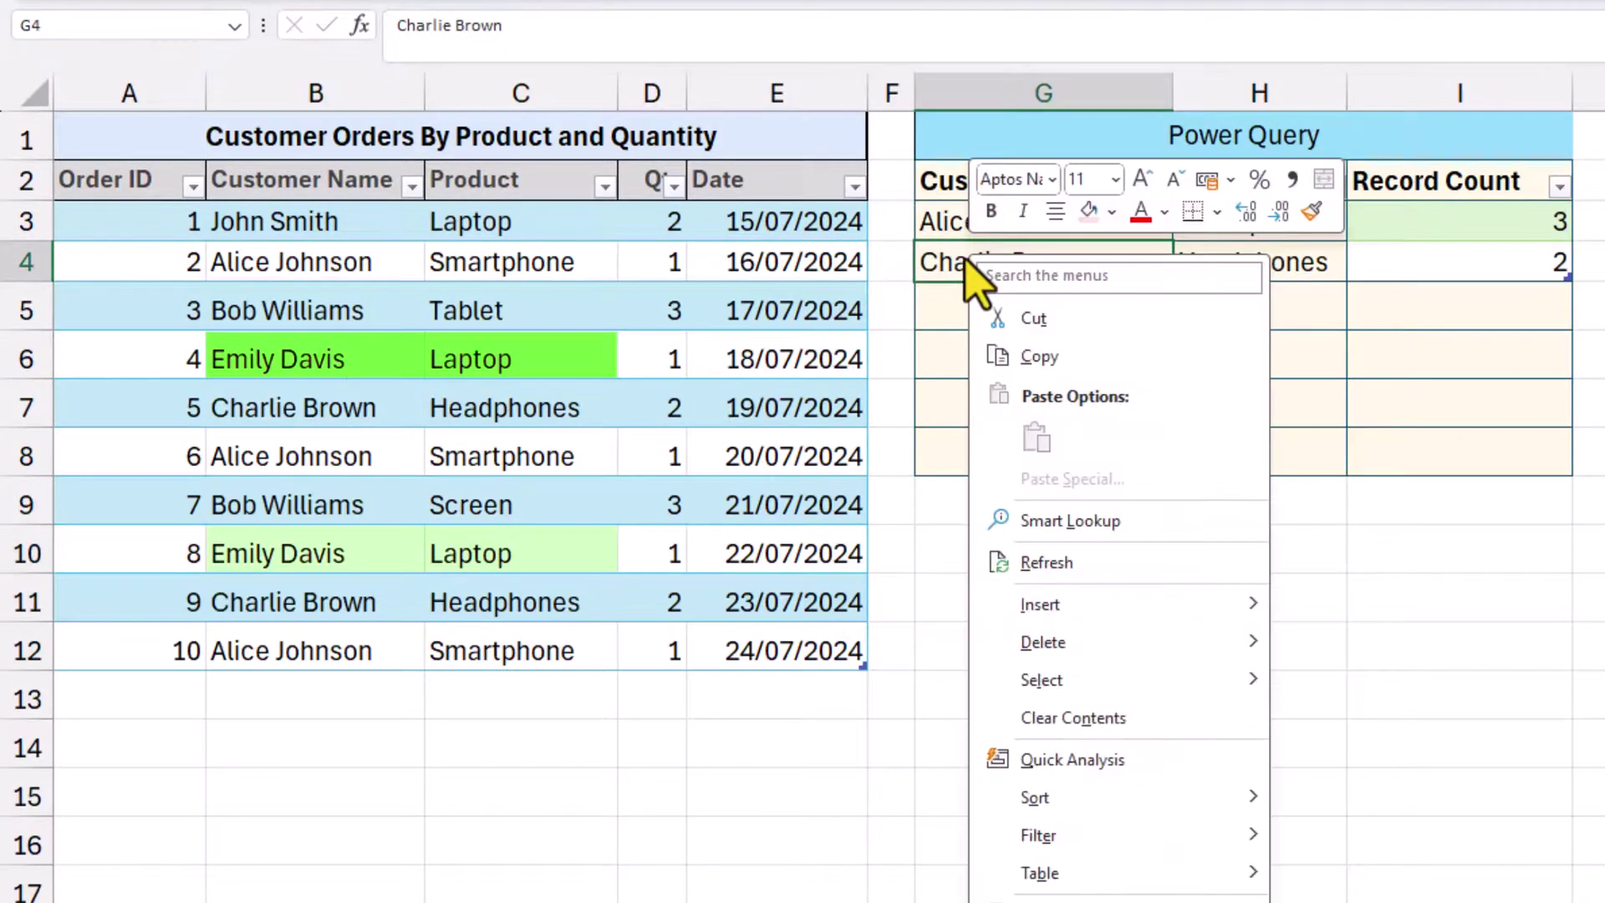
pyautogui.click(1037, 562)
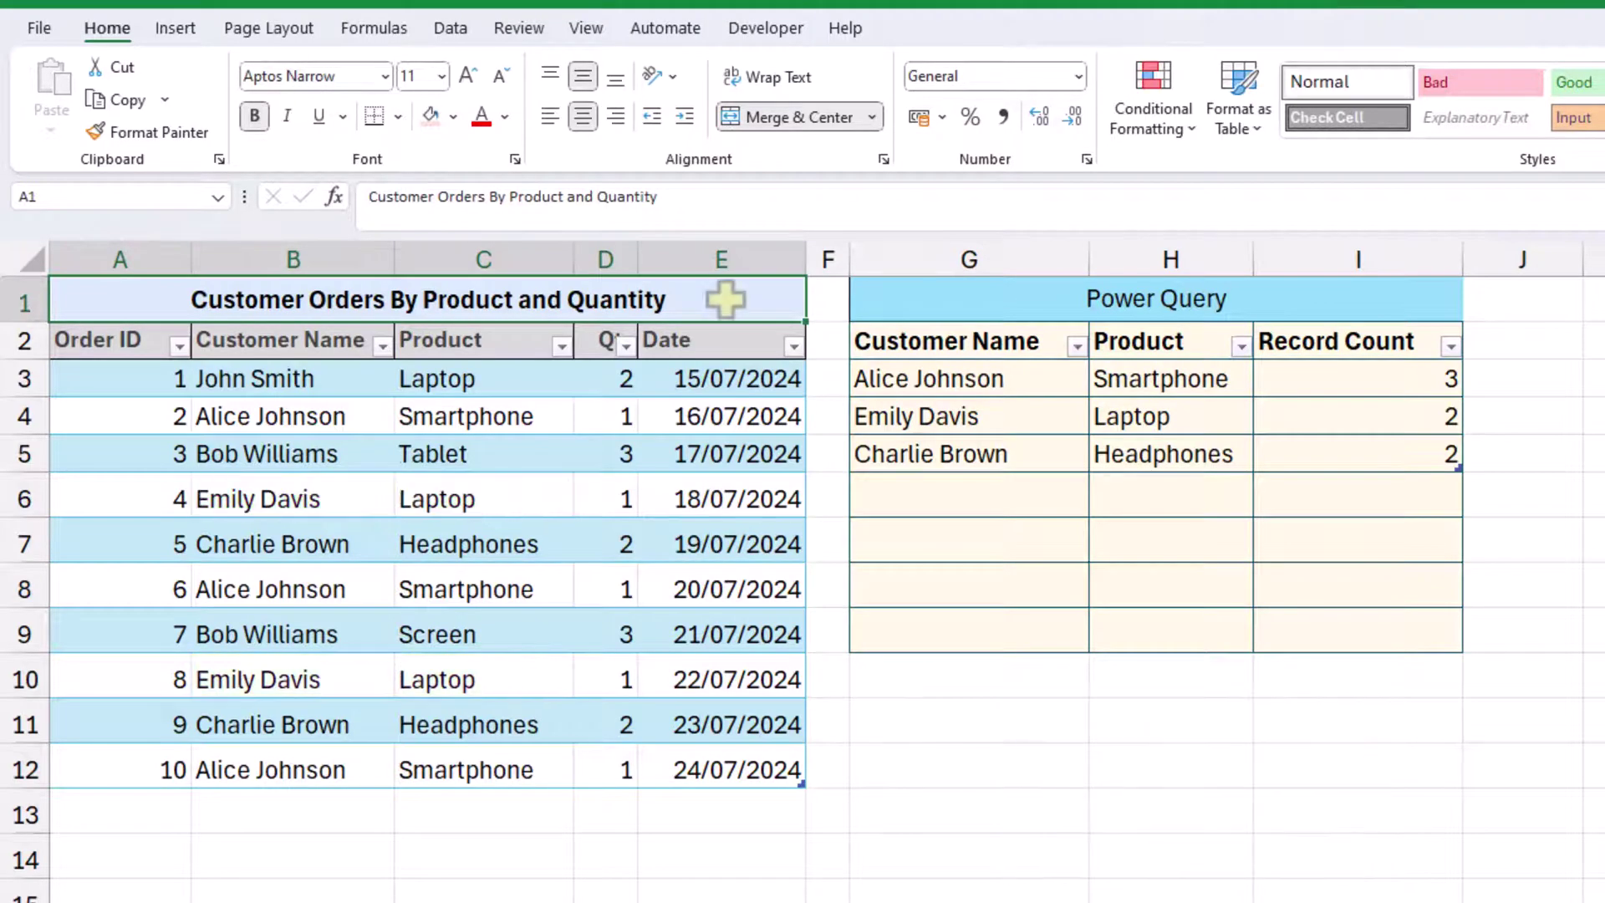
# Step: Start a new formula-based conditional formatting rule for the Customer Name and Product cells B3:C12
pyautogui.click(345, 386)
pyautogui.hotkey('shift', 'Right')
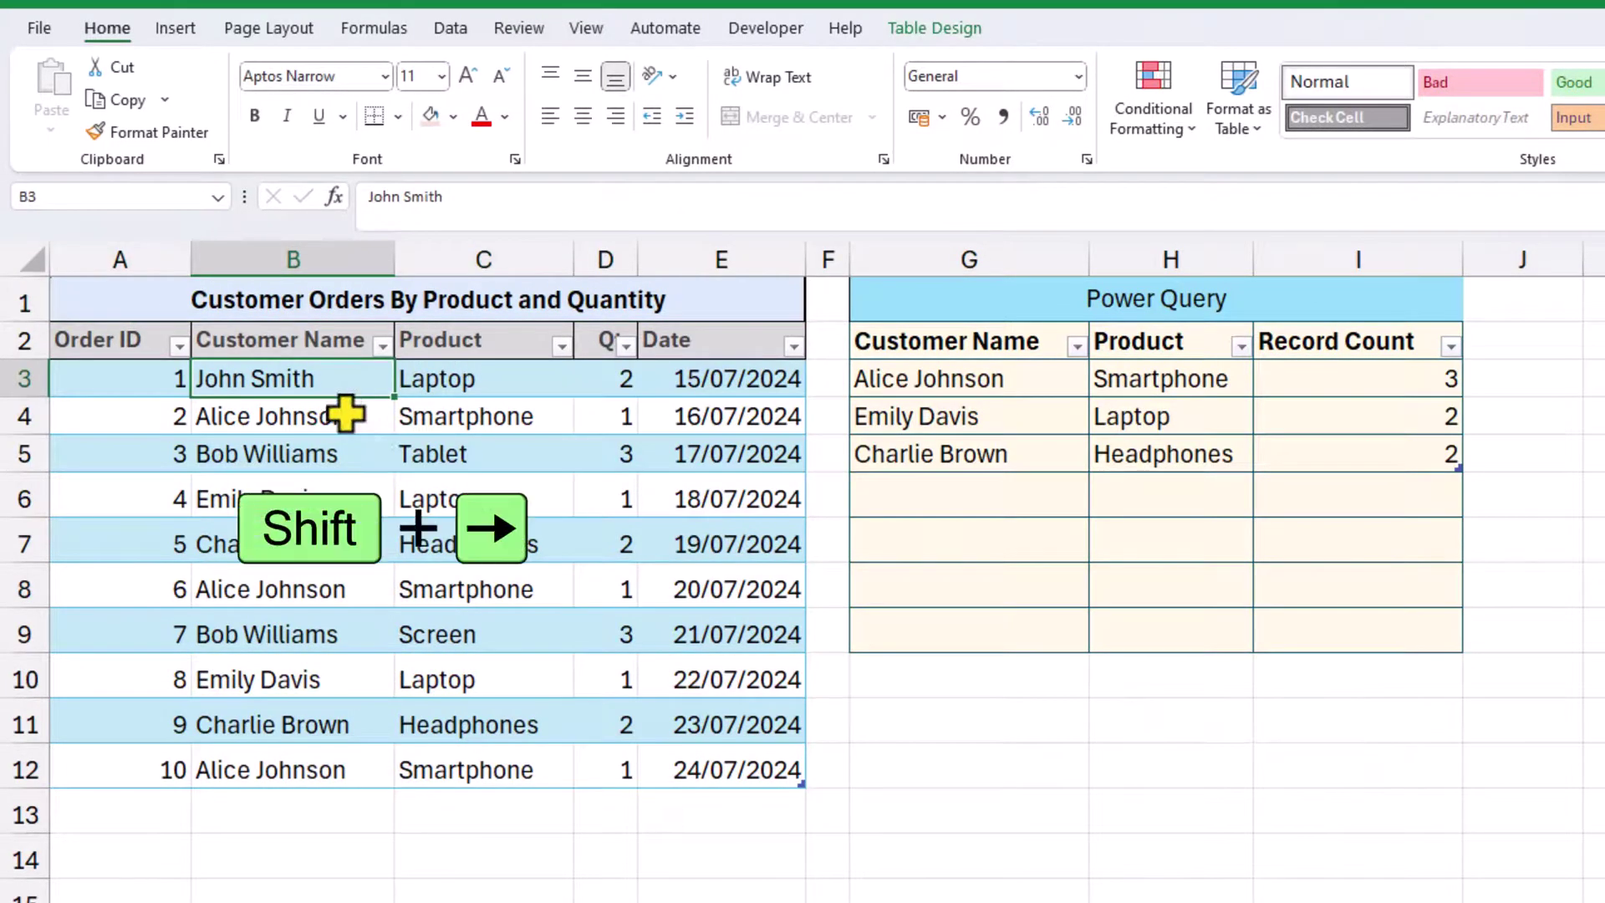
pyautogui.hotkey('ctrl', 'shift', 'Down')
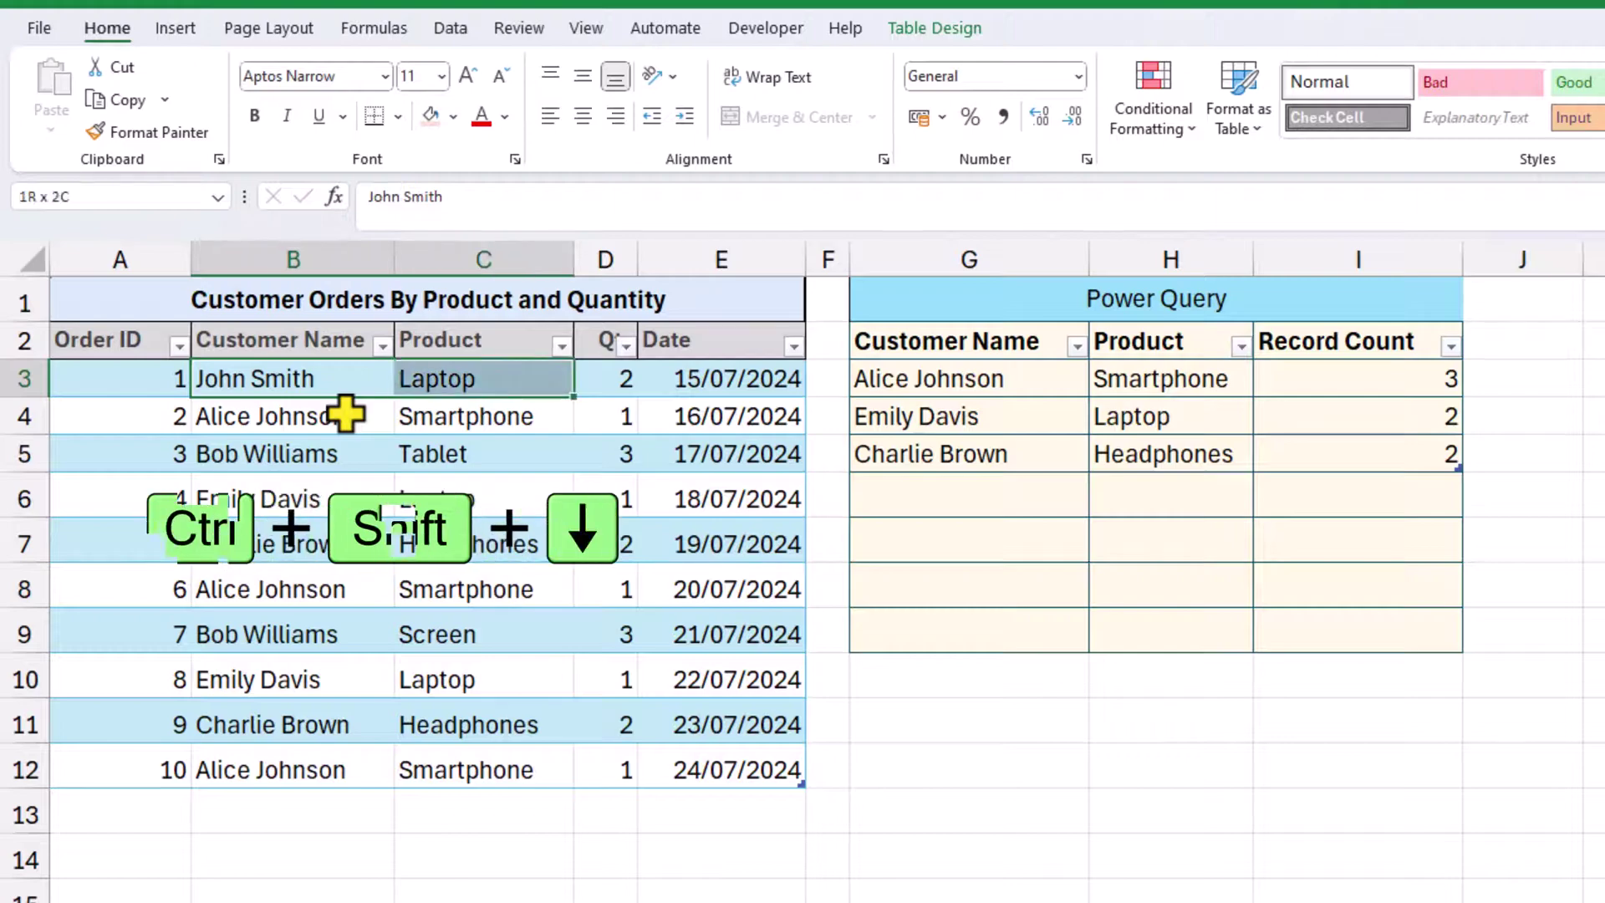
pyautogui.click(1175, 133)
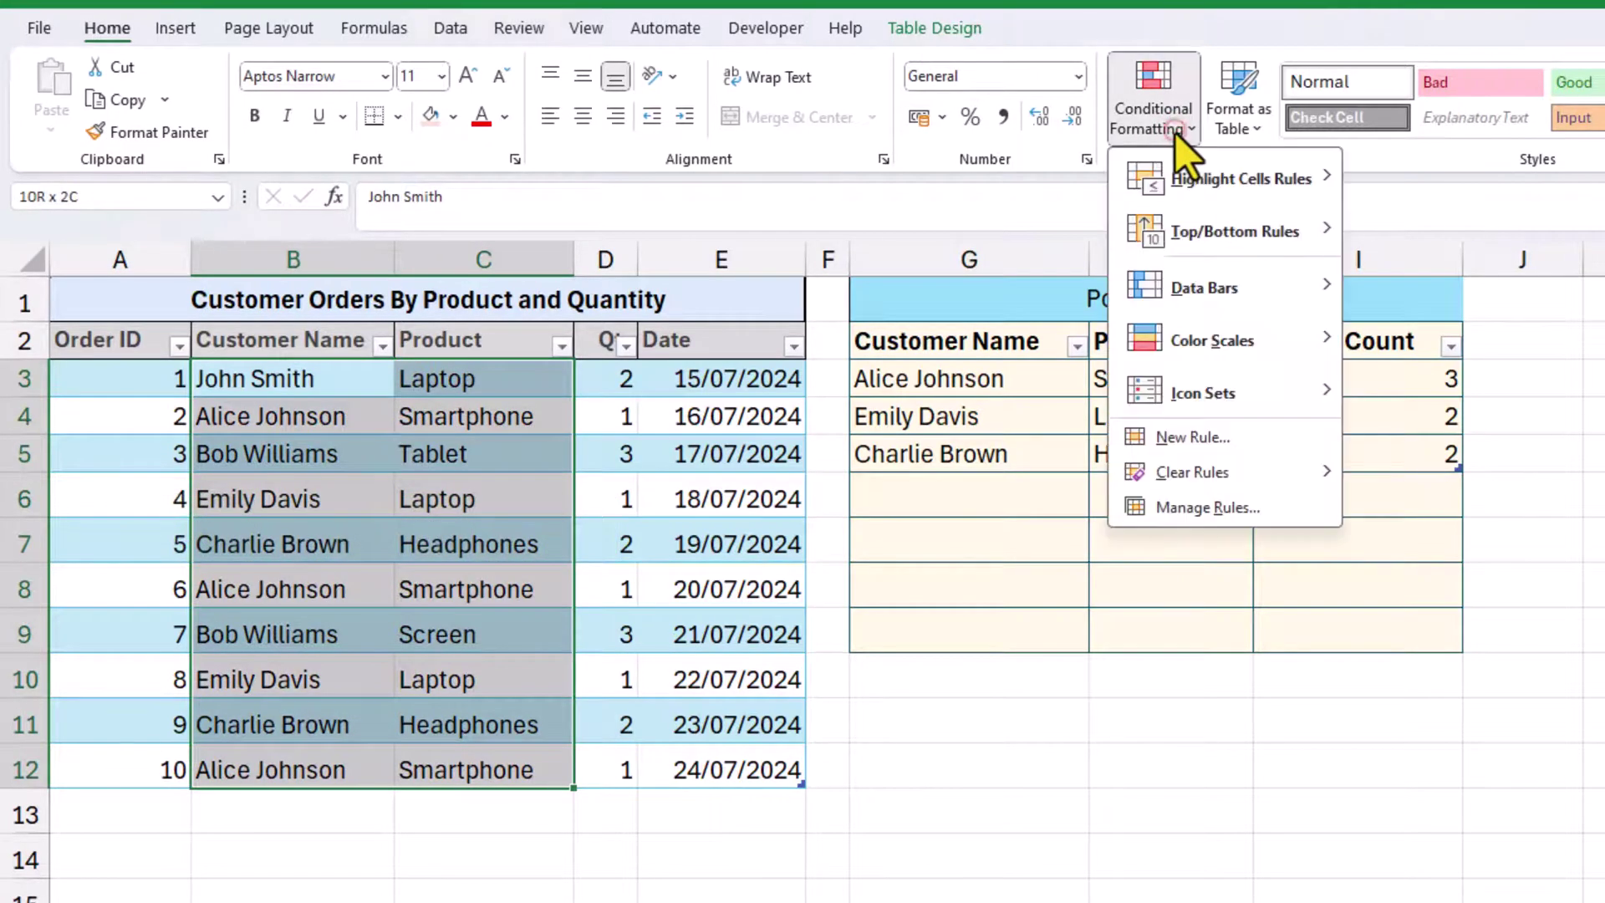
pyautogui.click(1140, 436)
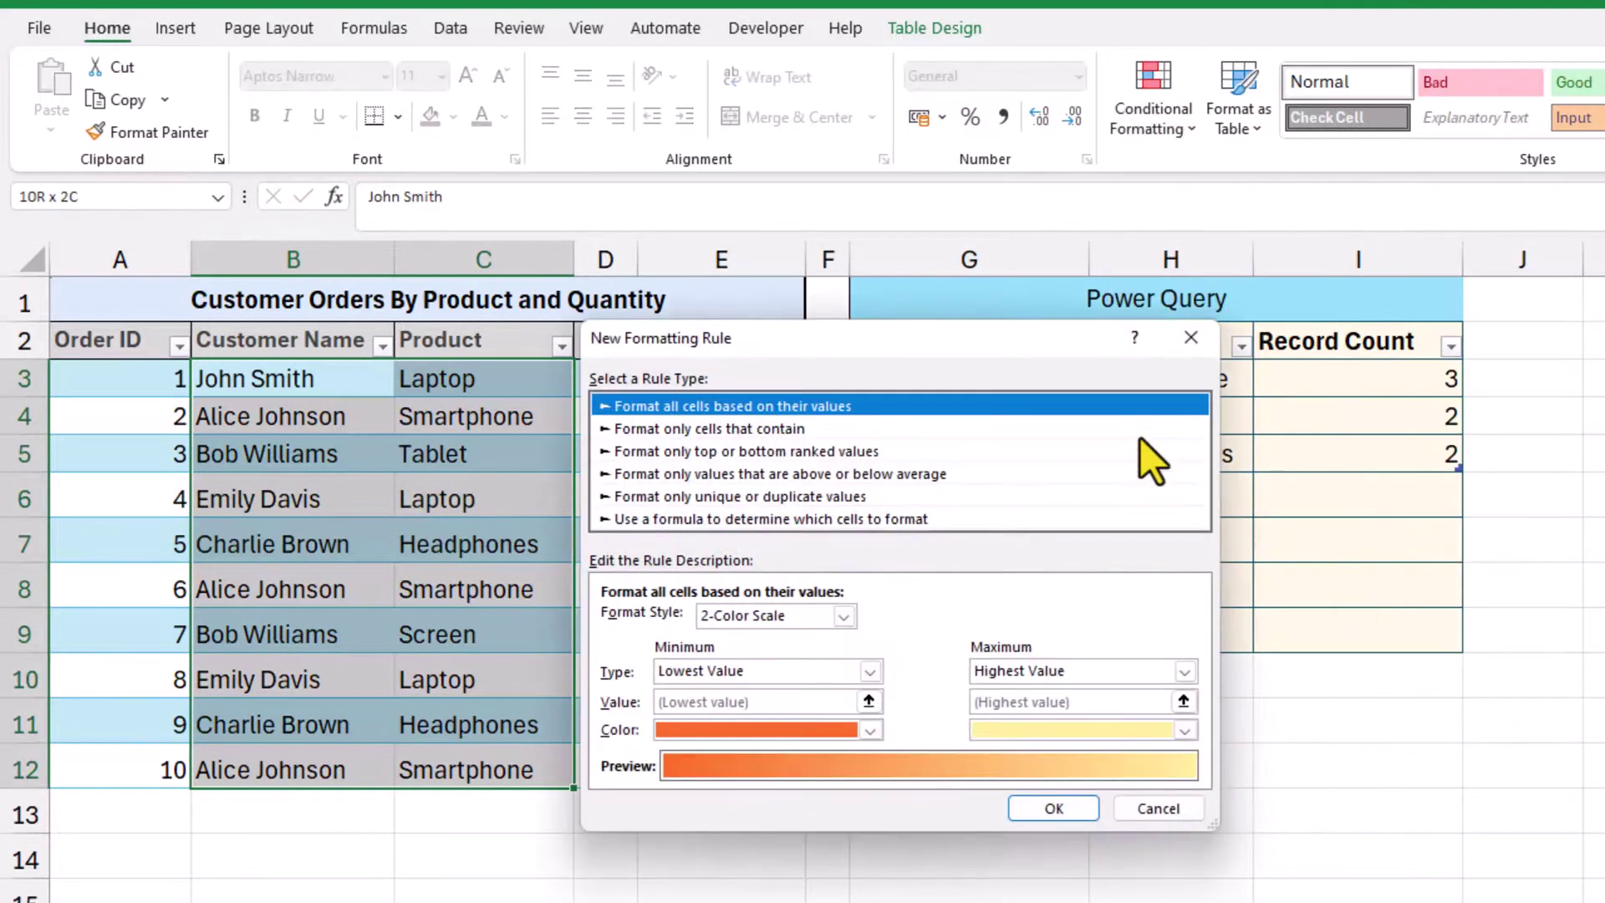
pyautogui.click(883, 519)
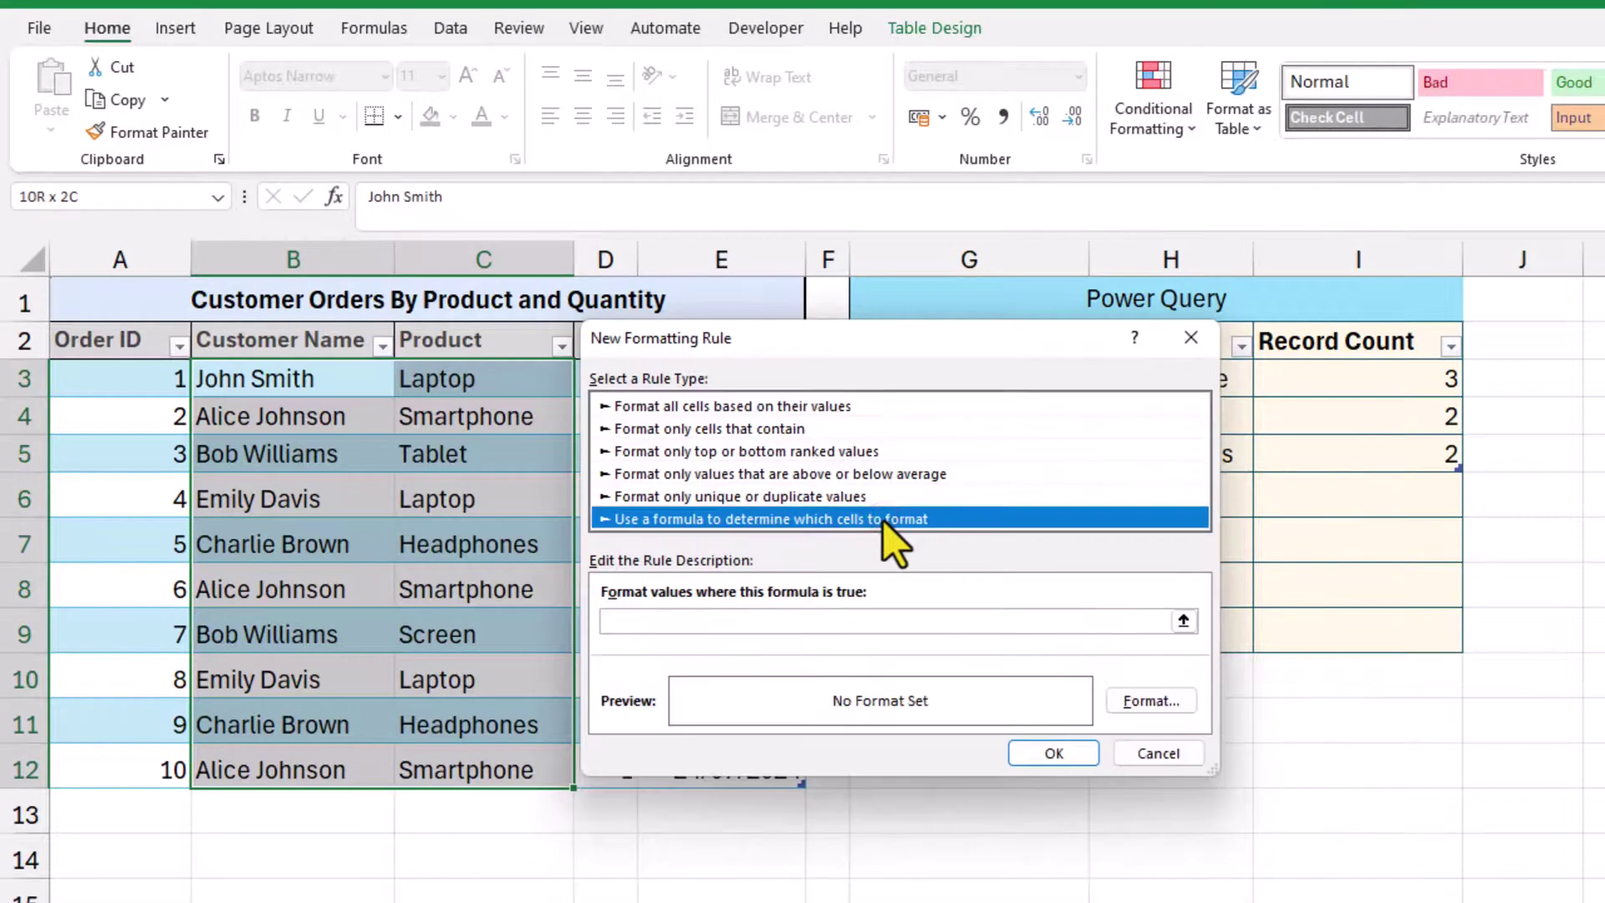
# Step: Set the formatting rule's fill to light orange
pyautogui.click(1147, 704)
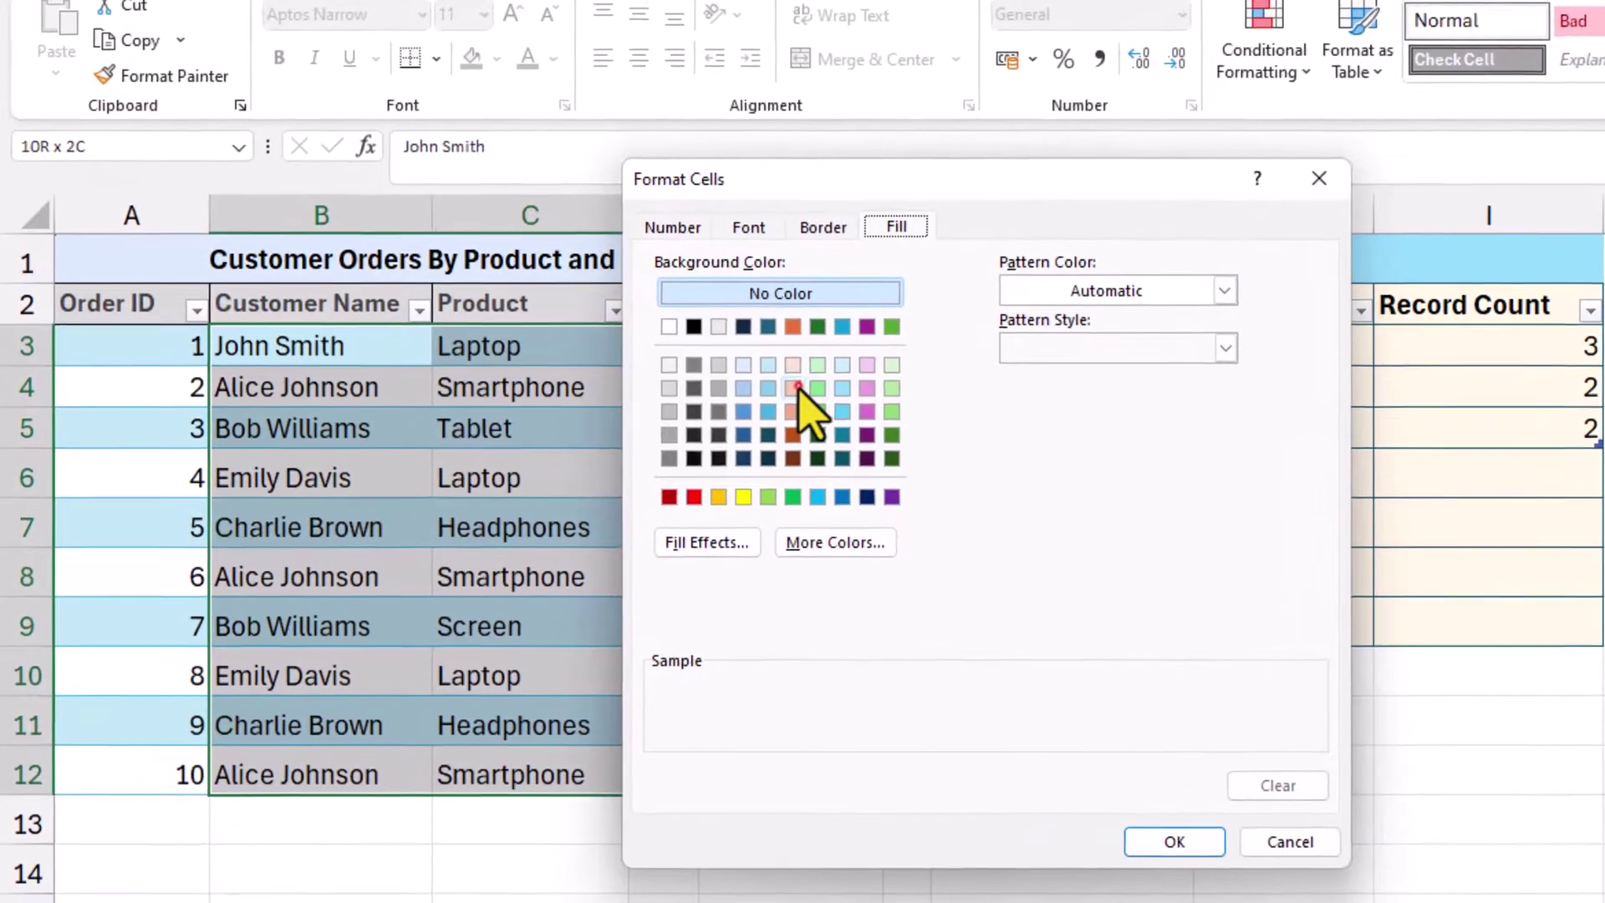
pyautogui.click(728, 416)
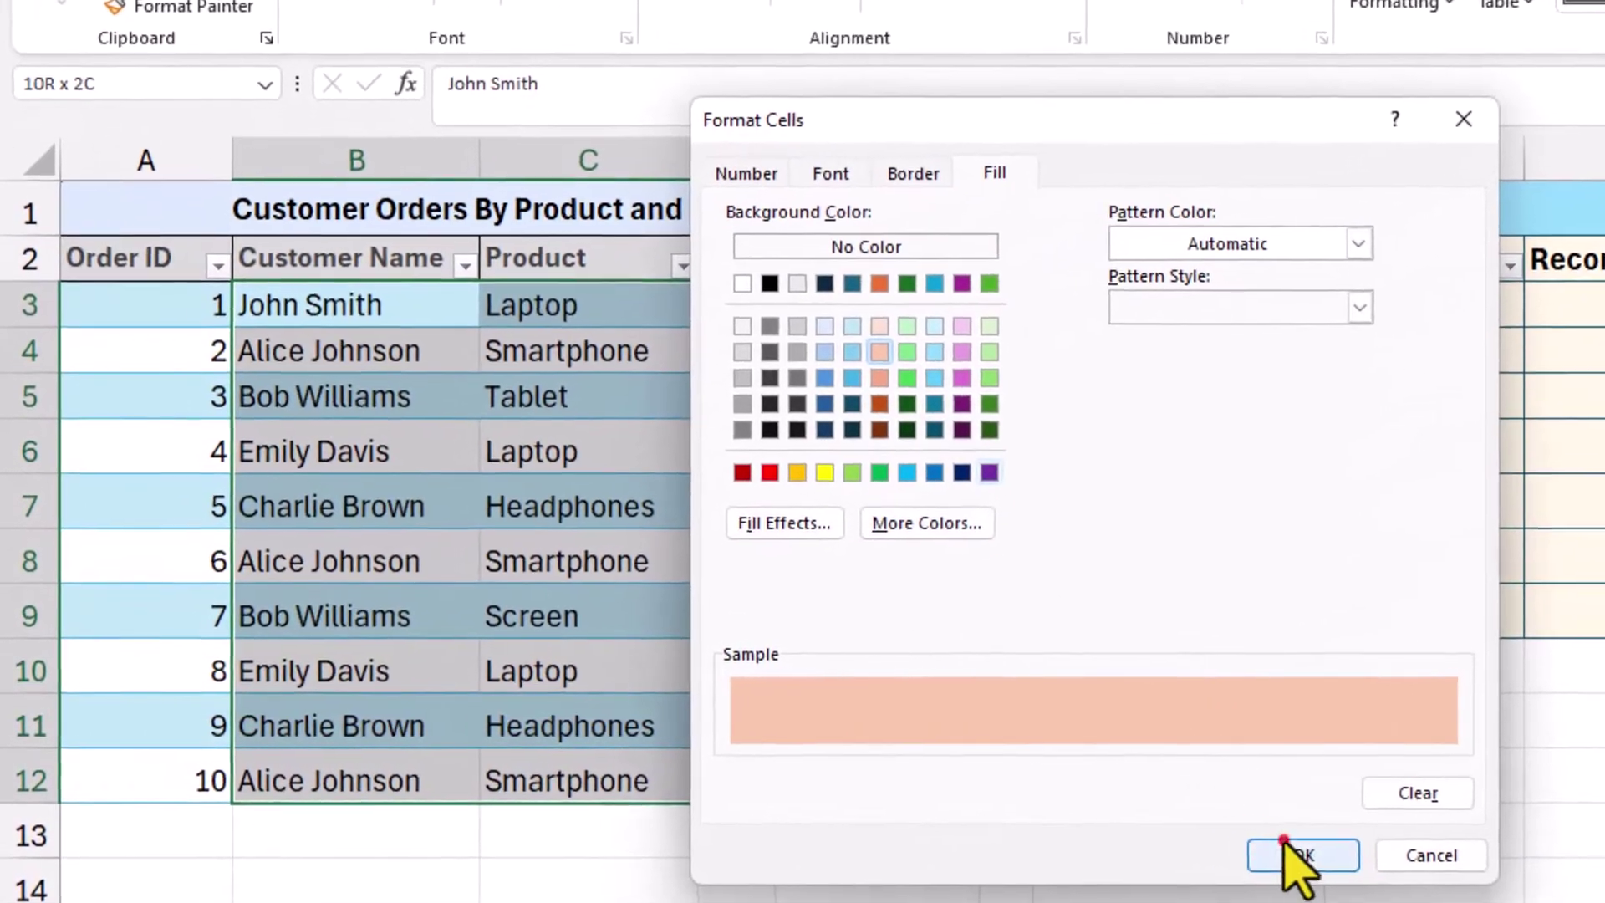
pyautogui.click(1206, 844)
# Step: Begin the rule formula with =COUNTIFS( $B$3:$B$12, $B3, keeping only the column of the name criterion absolute
pyautogui.click(1258, 597)
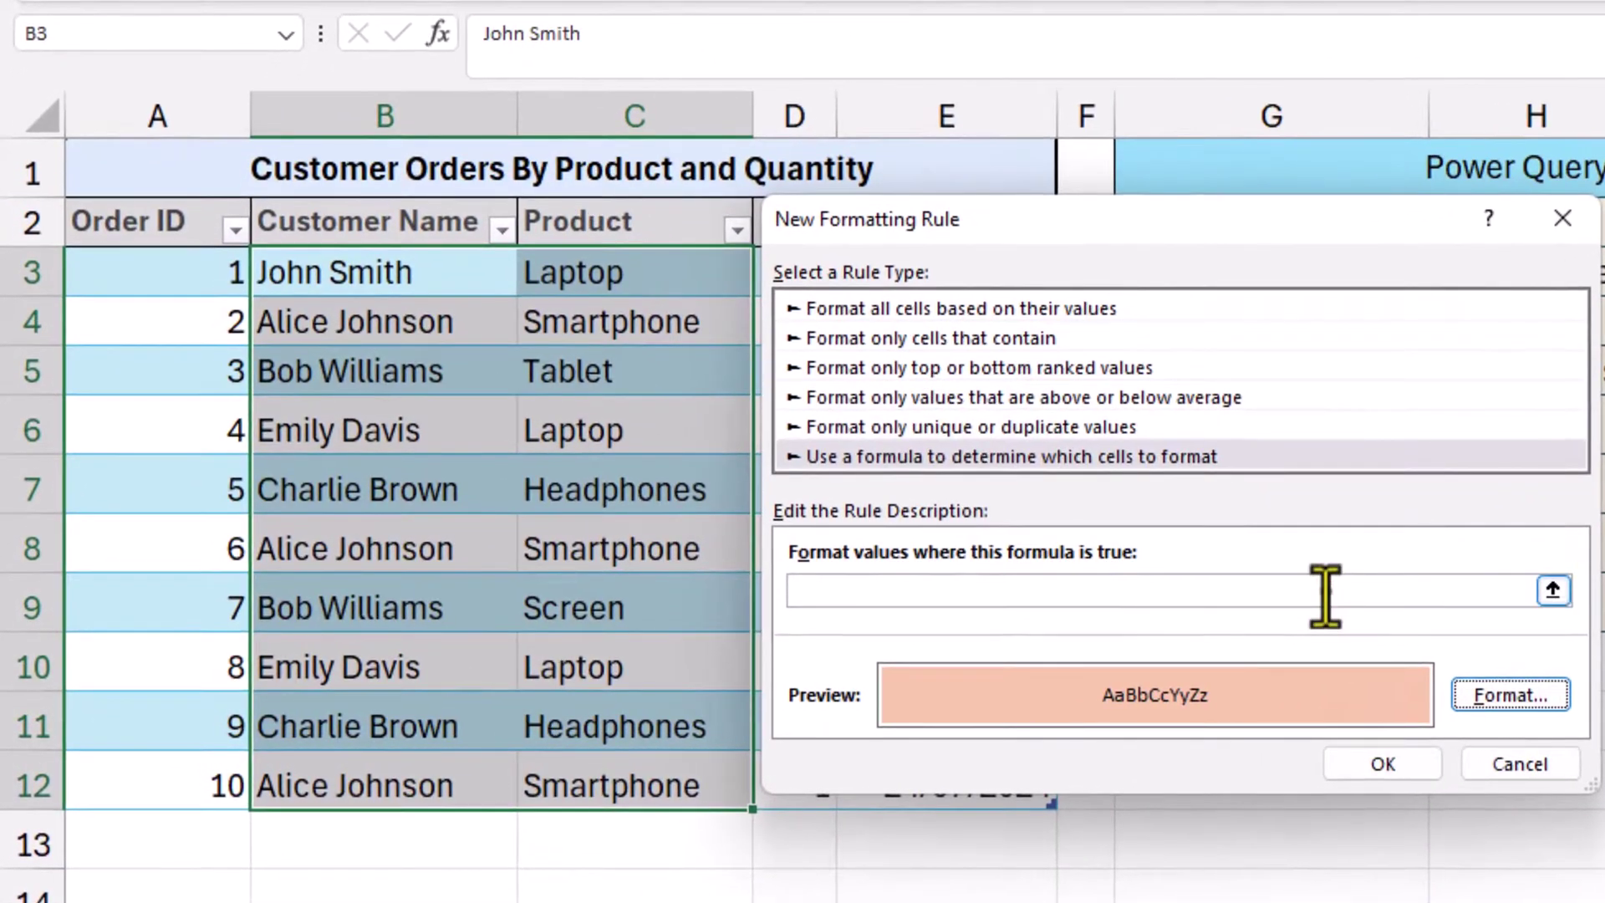
pyautogui.write('=')
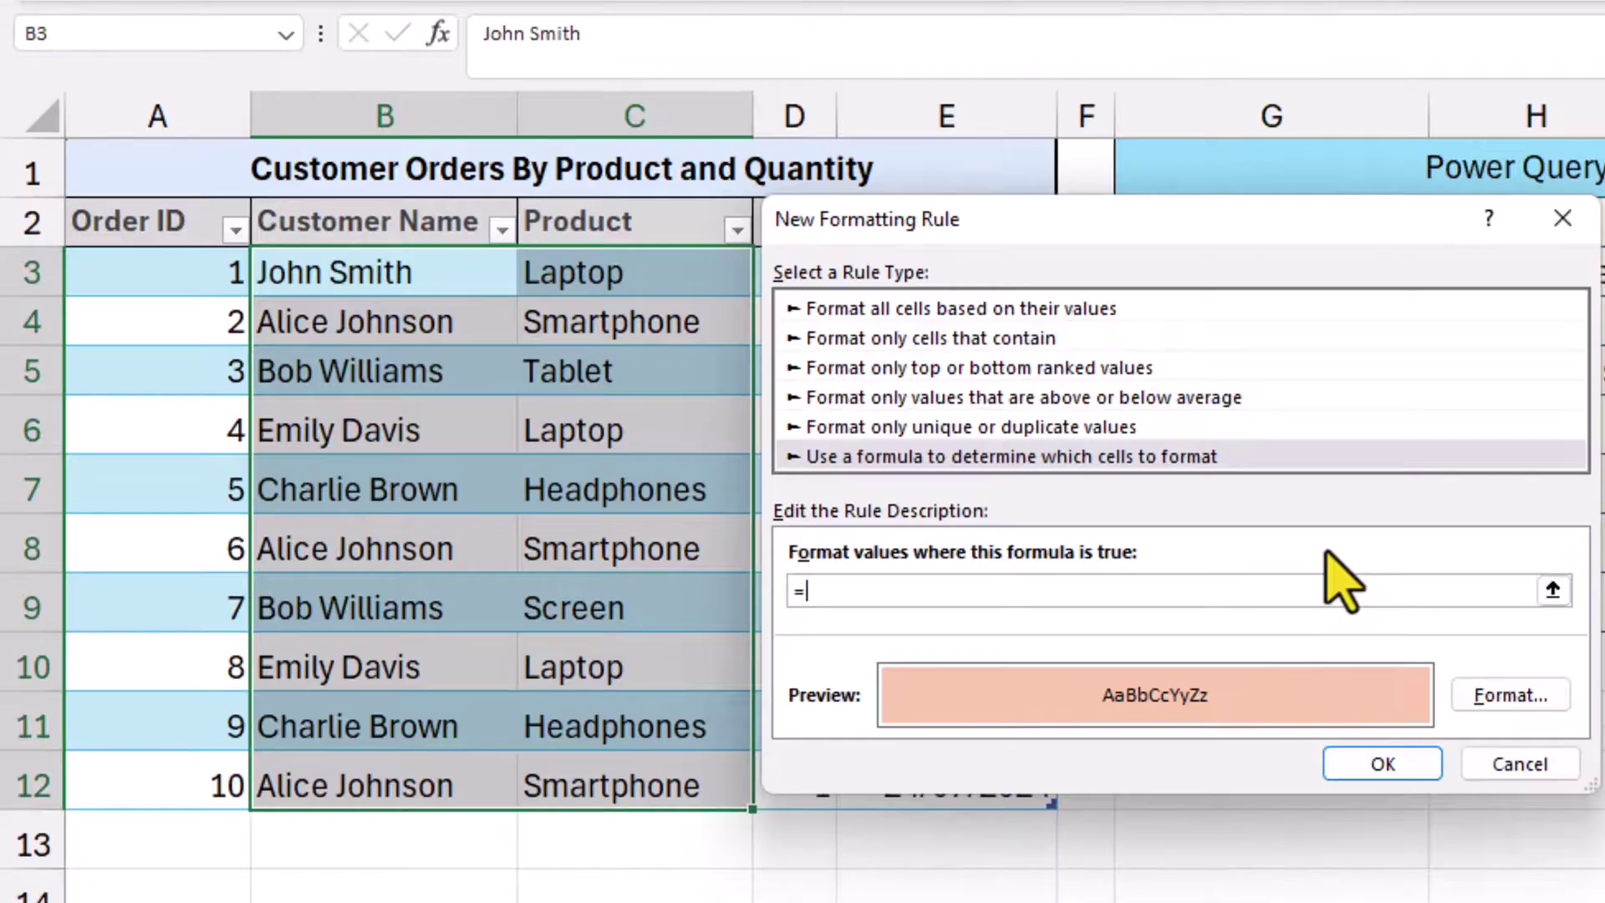
pyautogui.write('COUNTIFS(')
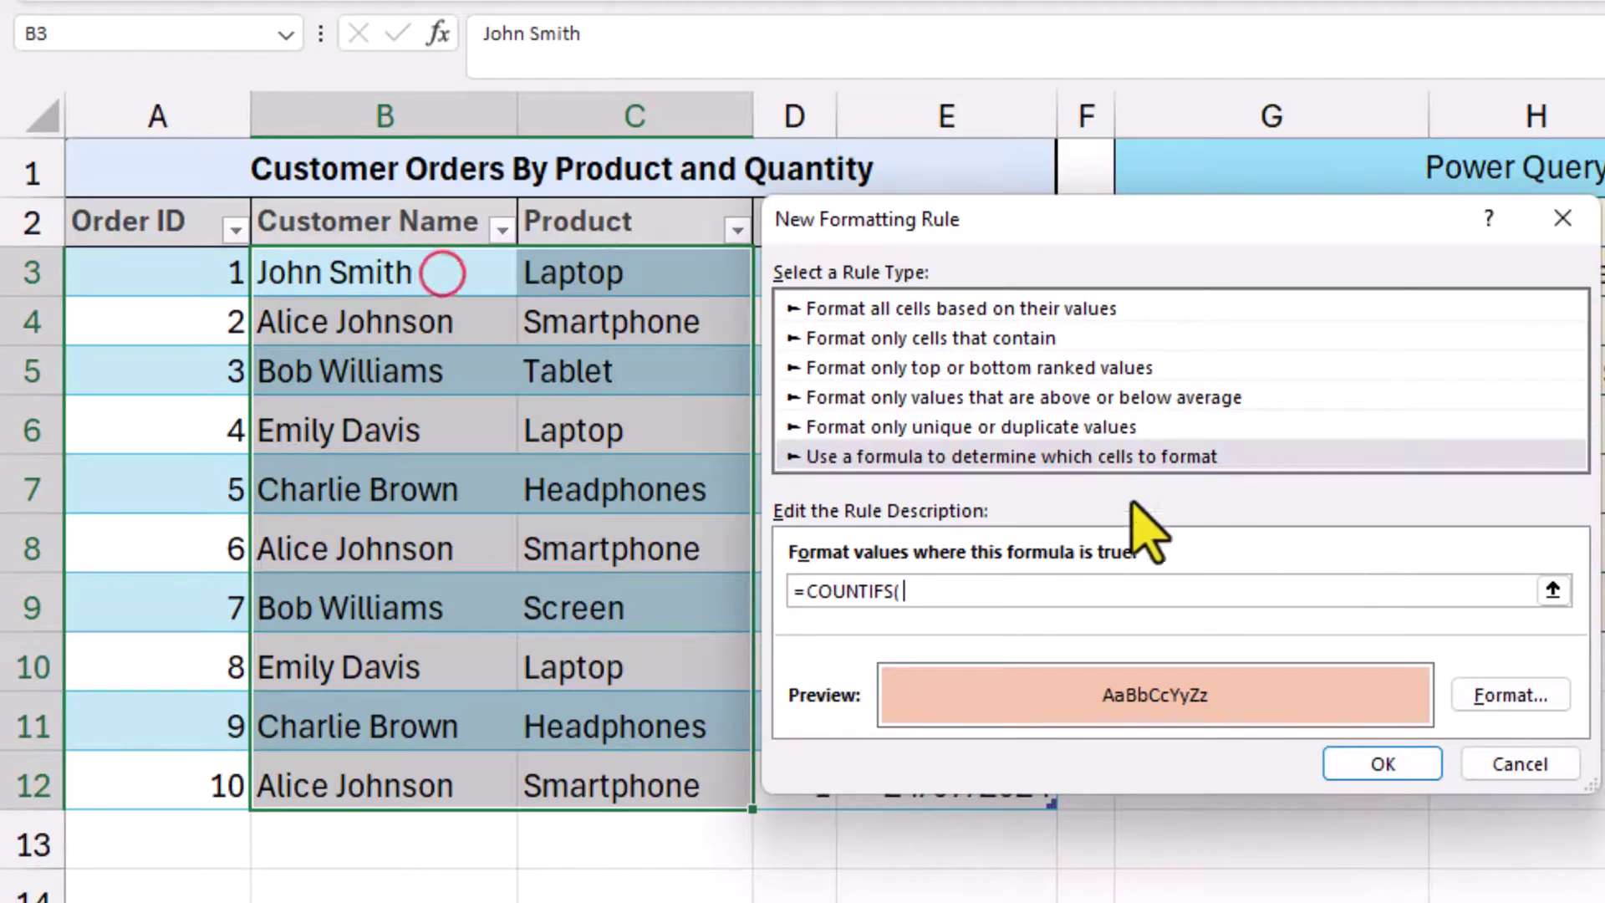
pyautogui.moveTo(478, 286); pyautogui.dragTo(431, 763)
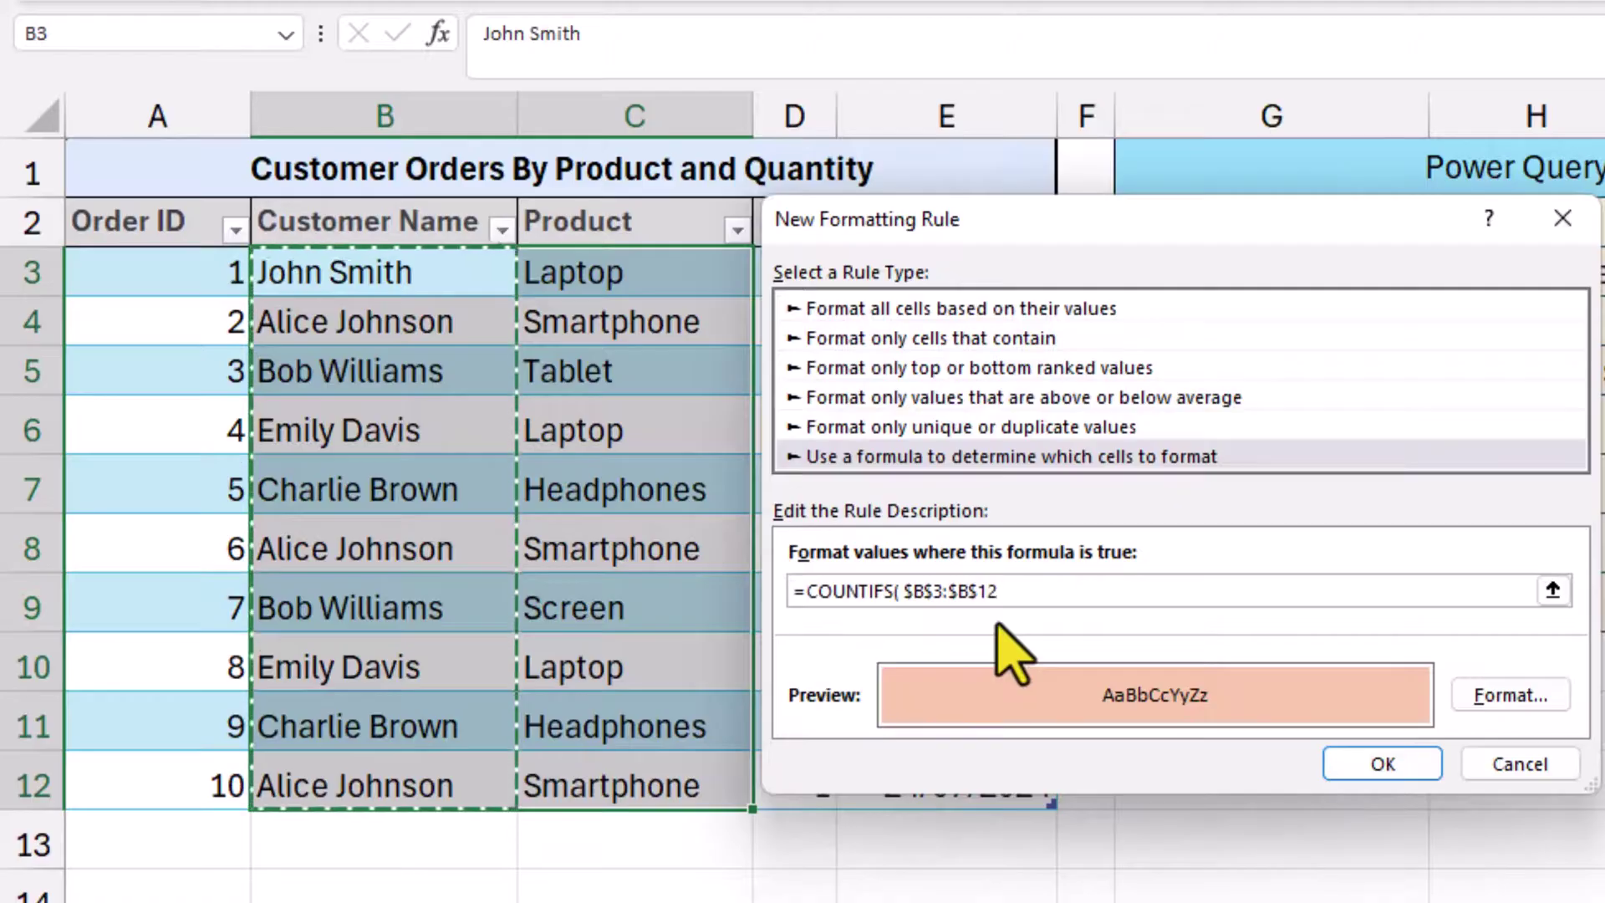
pyautogui.write(',')
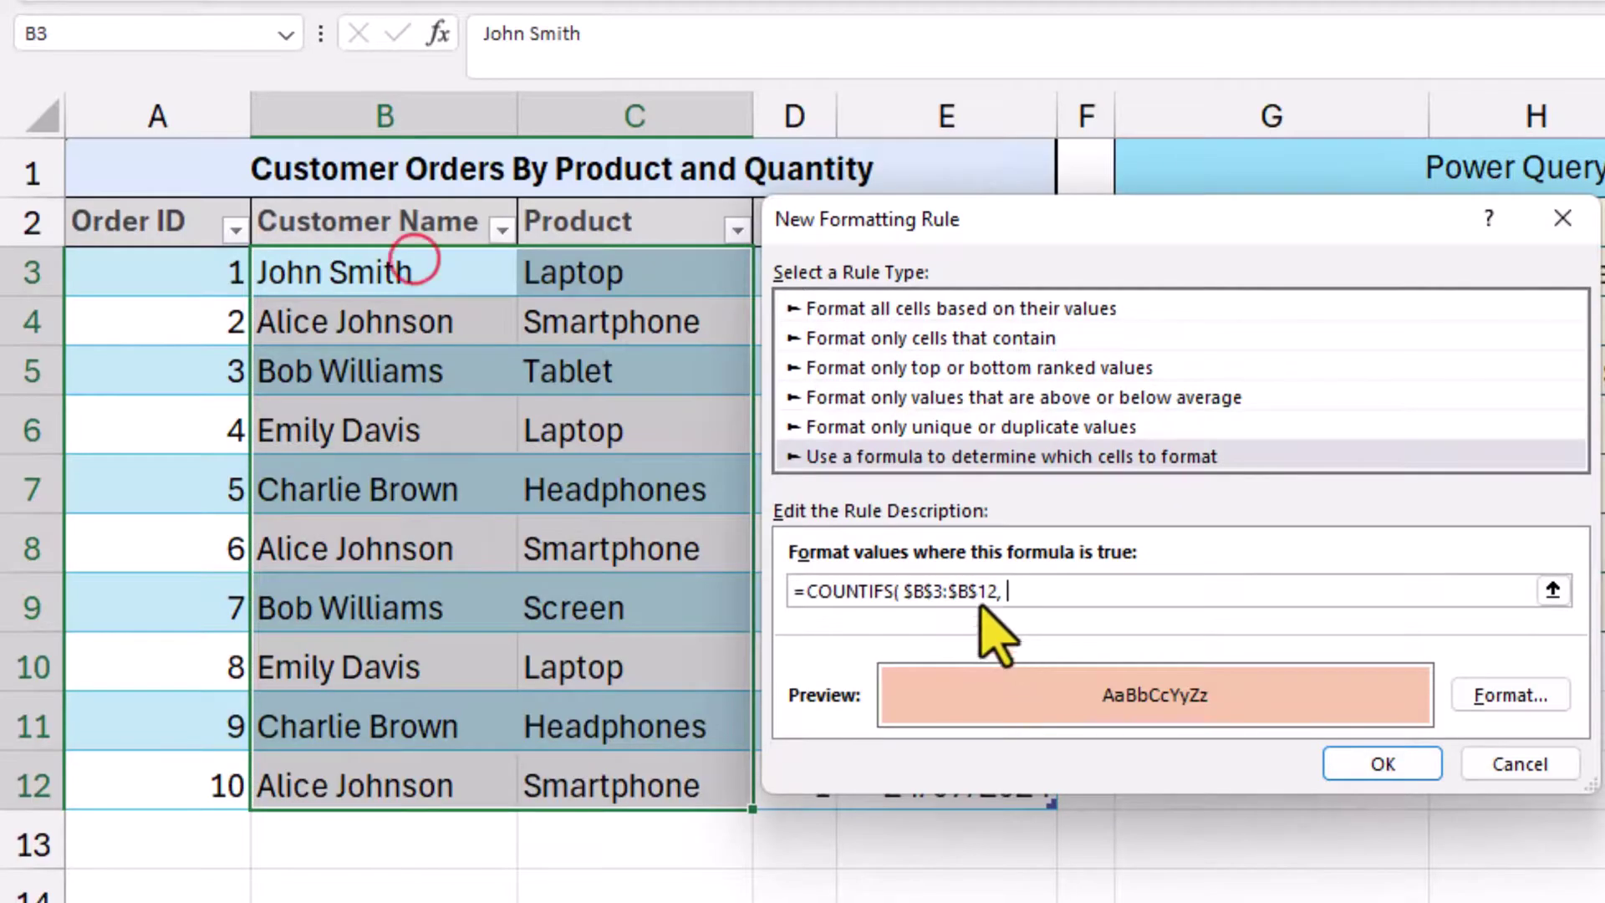
pyautogui.click(415, 260)
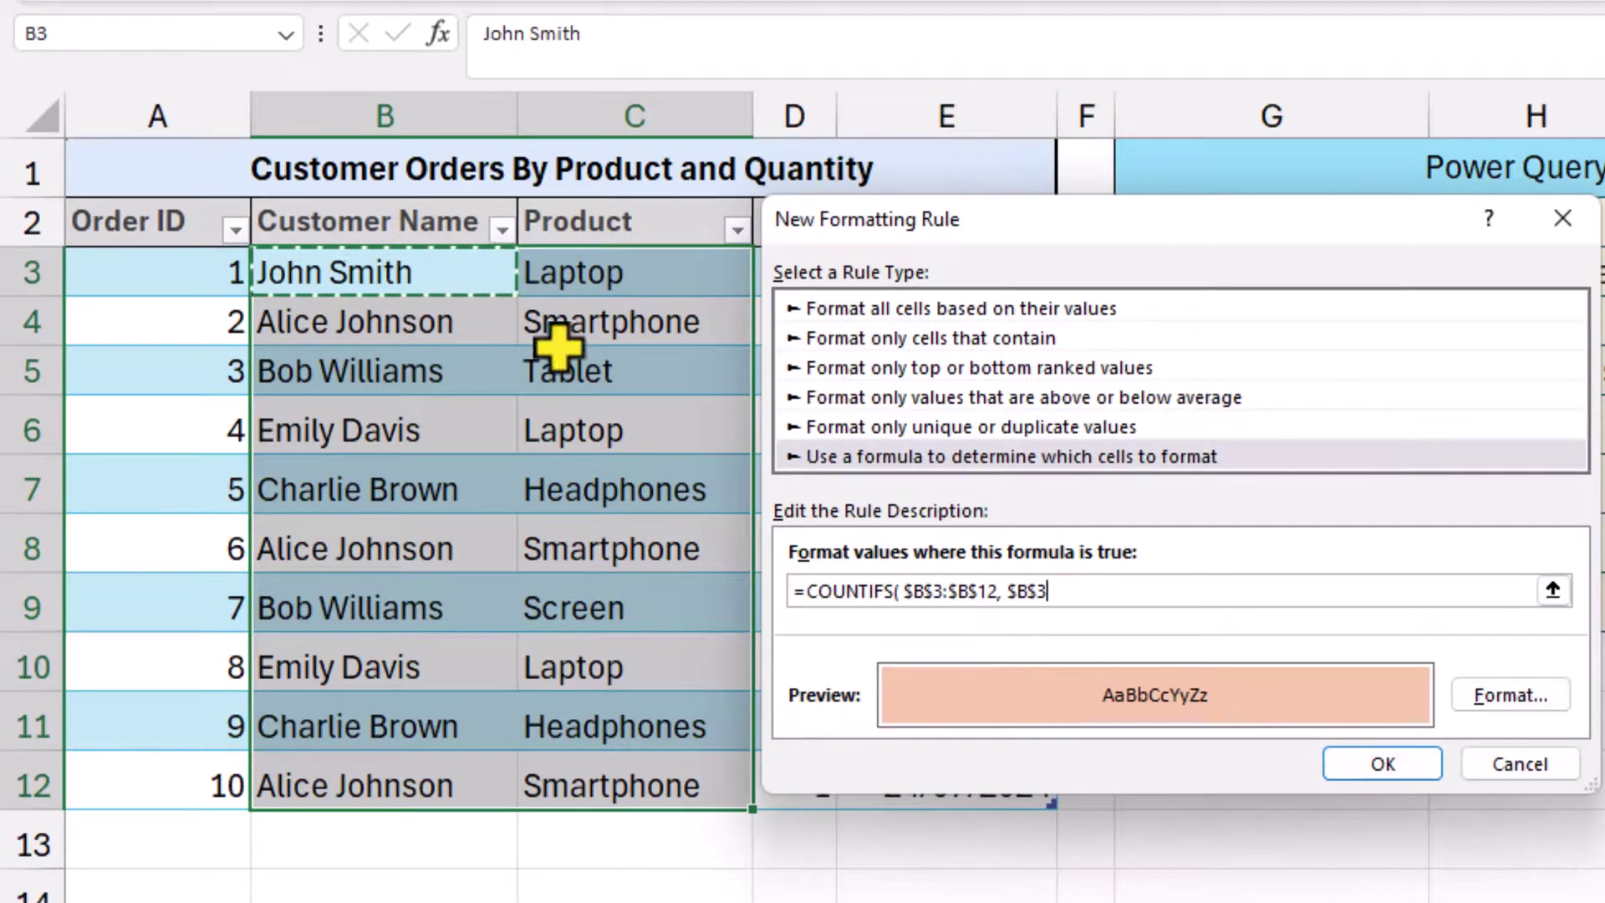
pyautogui.click(1037, 596)
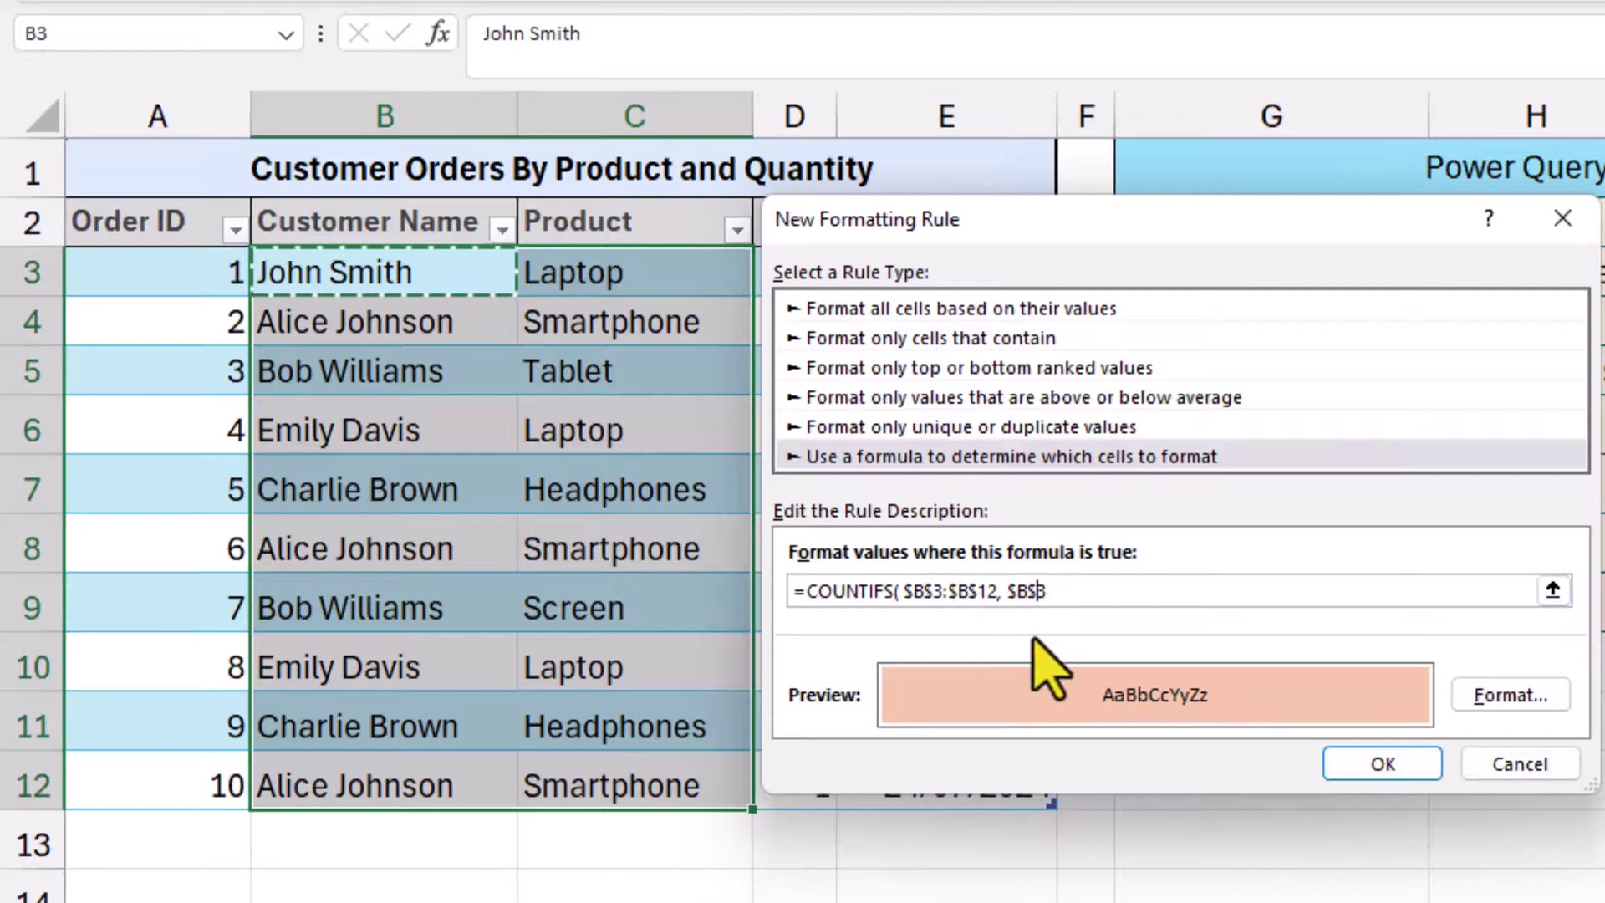
pyautogui.press('BackSpace')
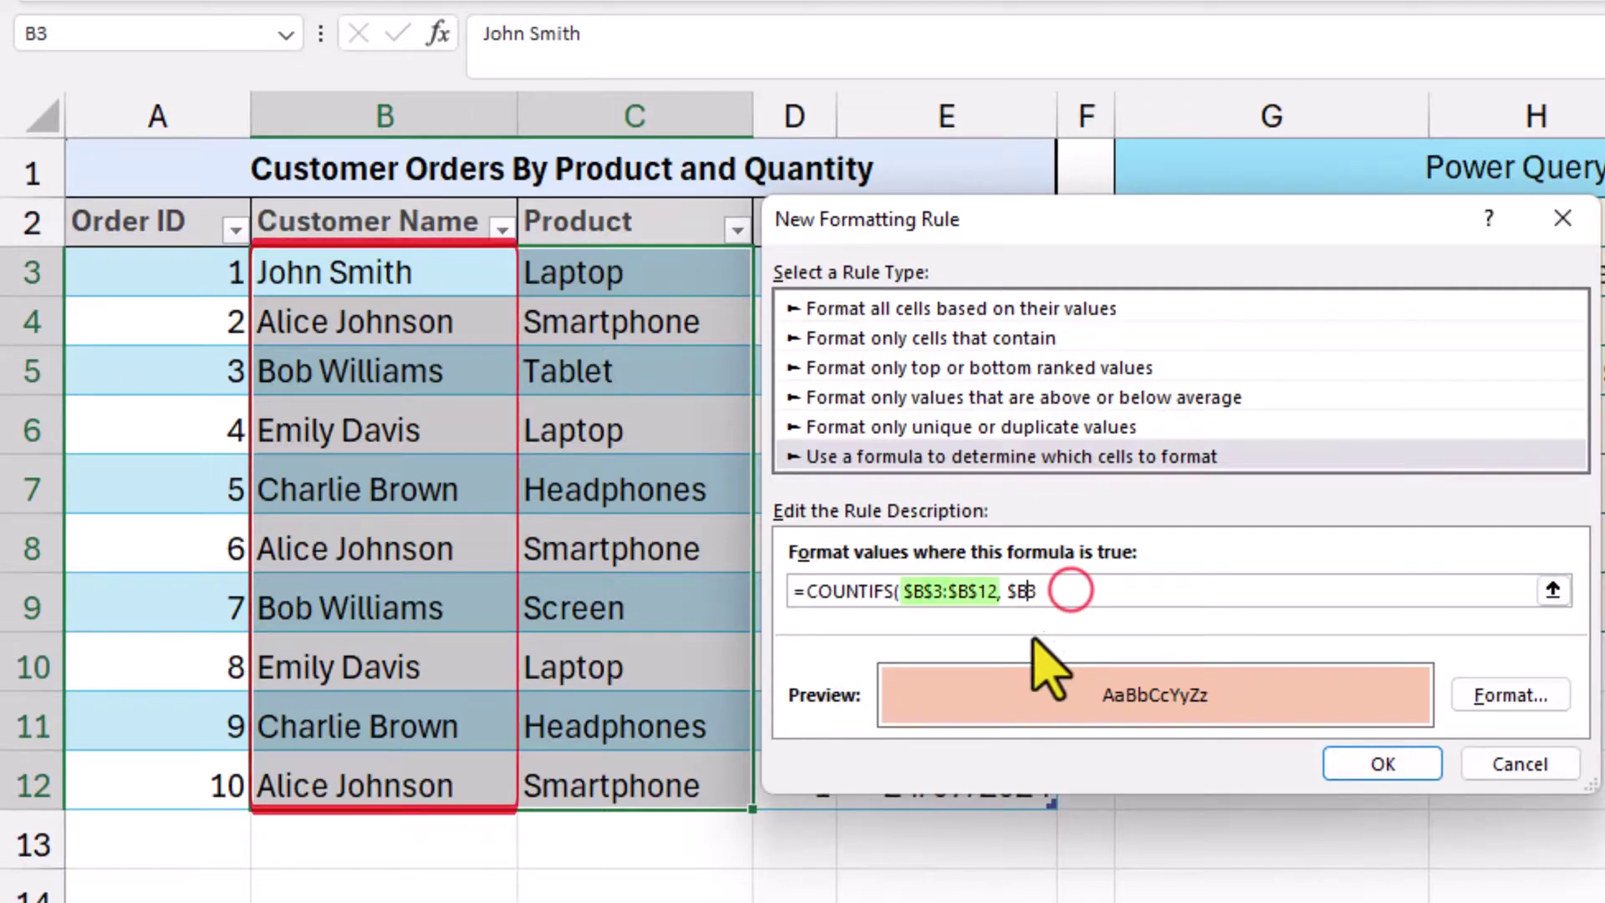
pyautogui.click(1067, 591)
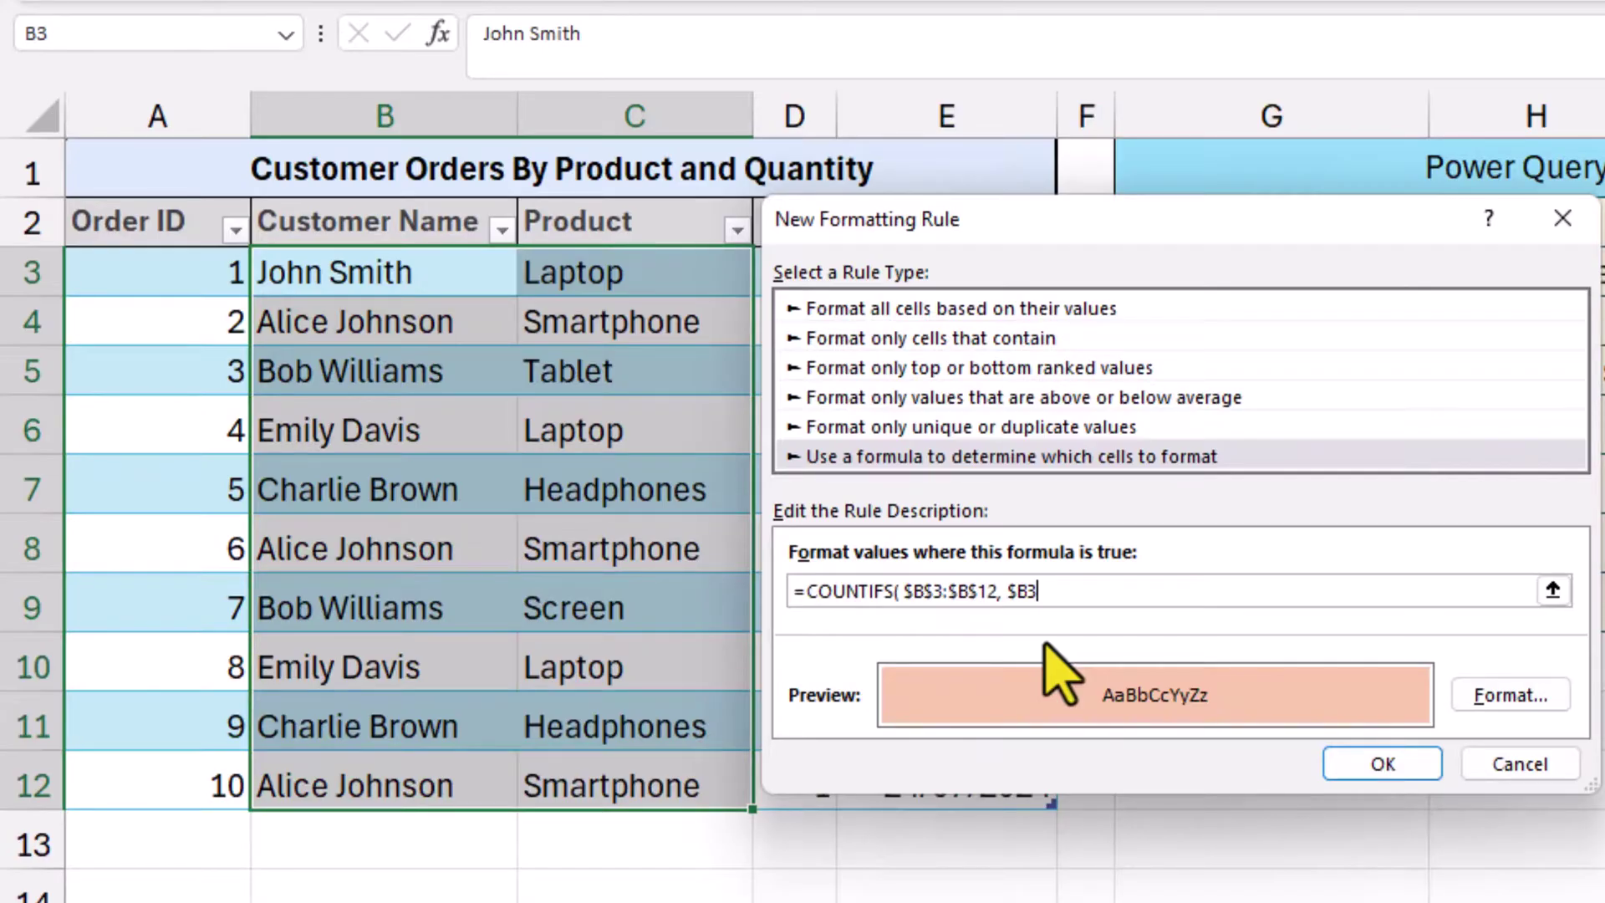
# Step: Add the product range $C$3:$C$12 and the column-locked criterion $C3 to the COUNTIFS rule formula
pyautogui.write(',')
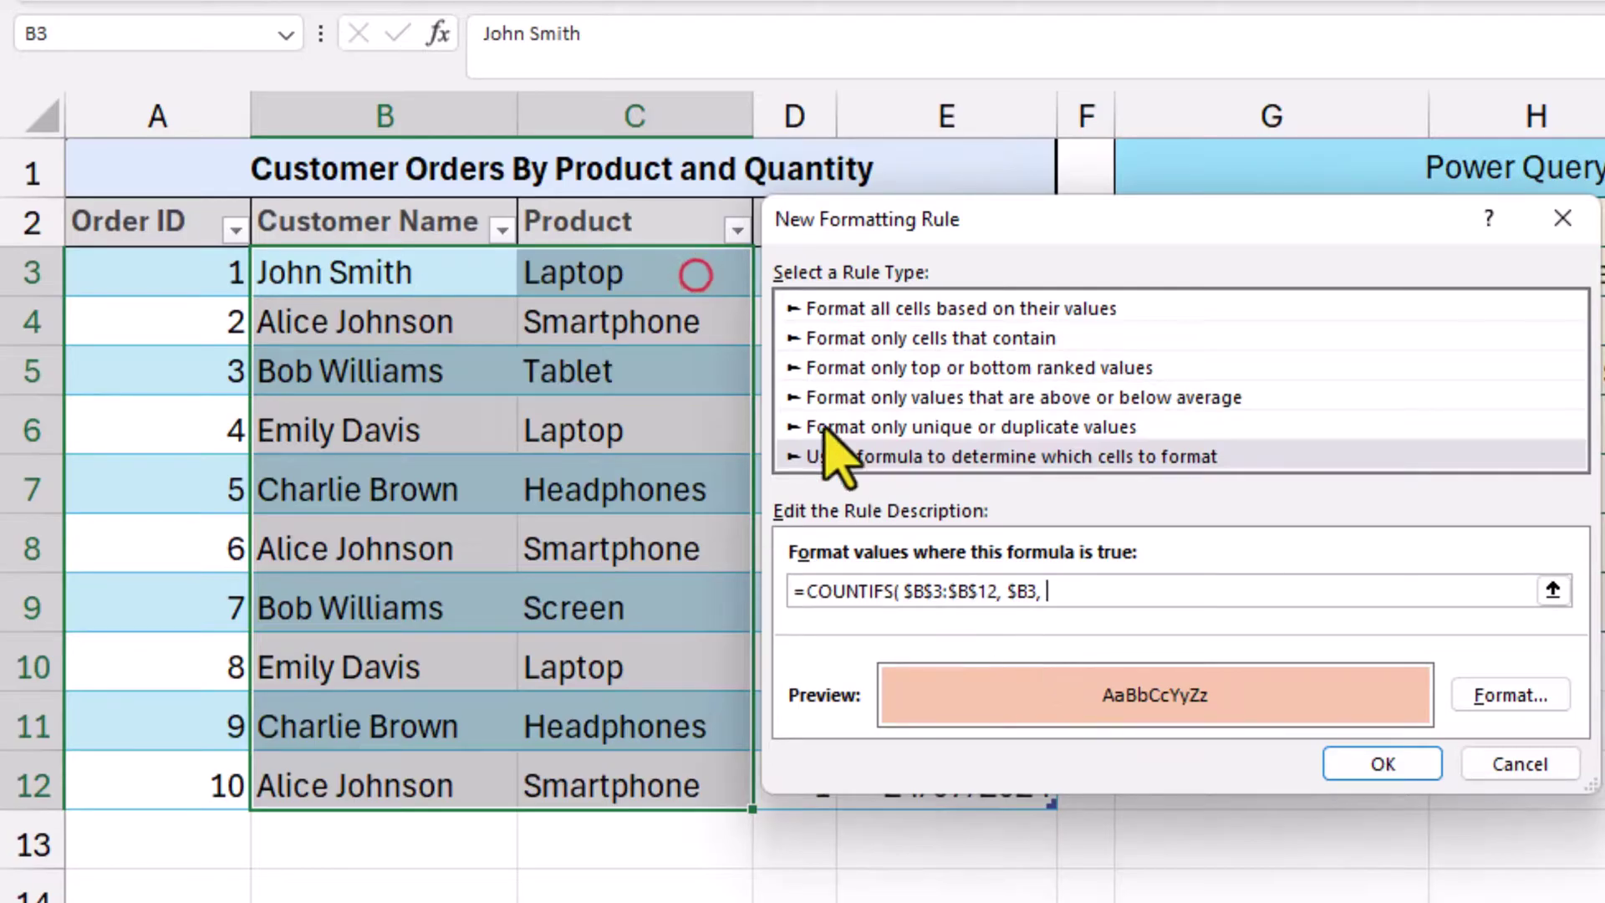
pyautogui.moveTo(695, 272); pyautogui.dragTo(656, 783)
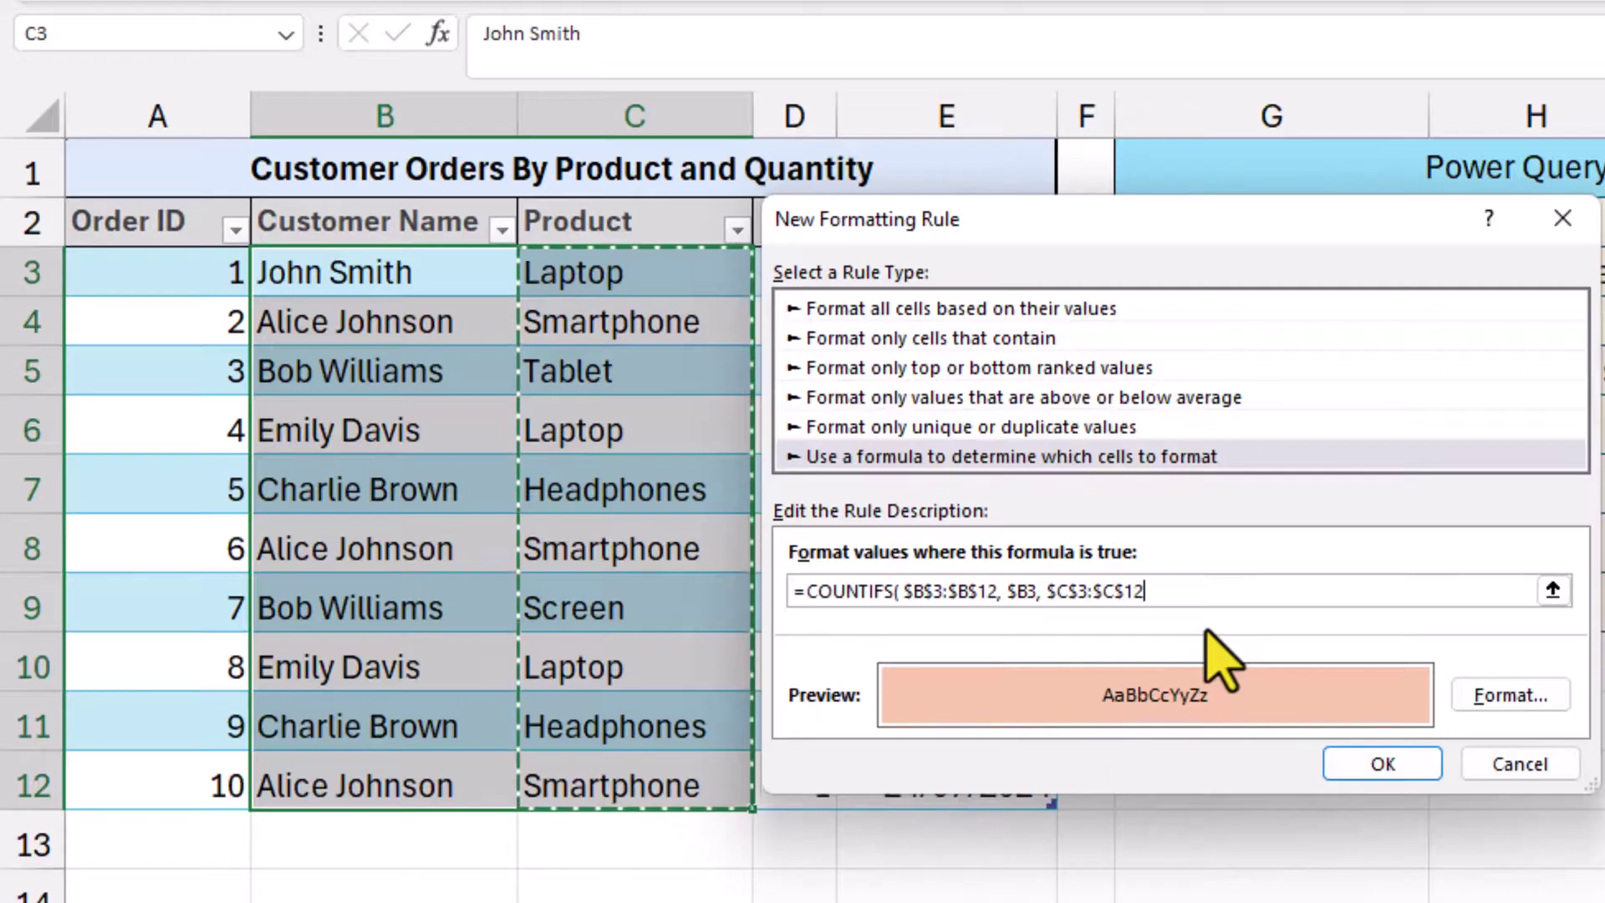
pyautogui.write(',')
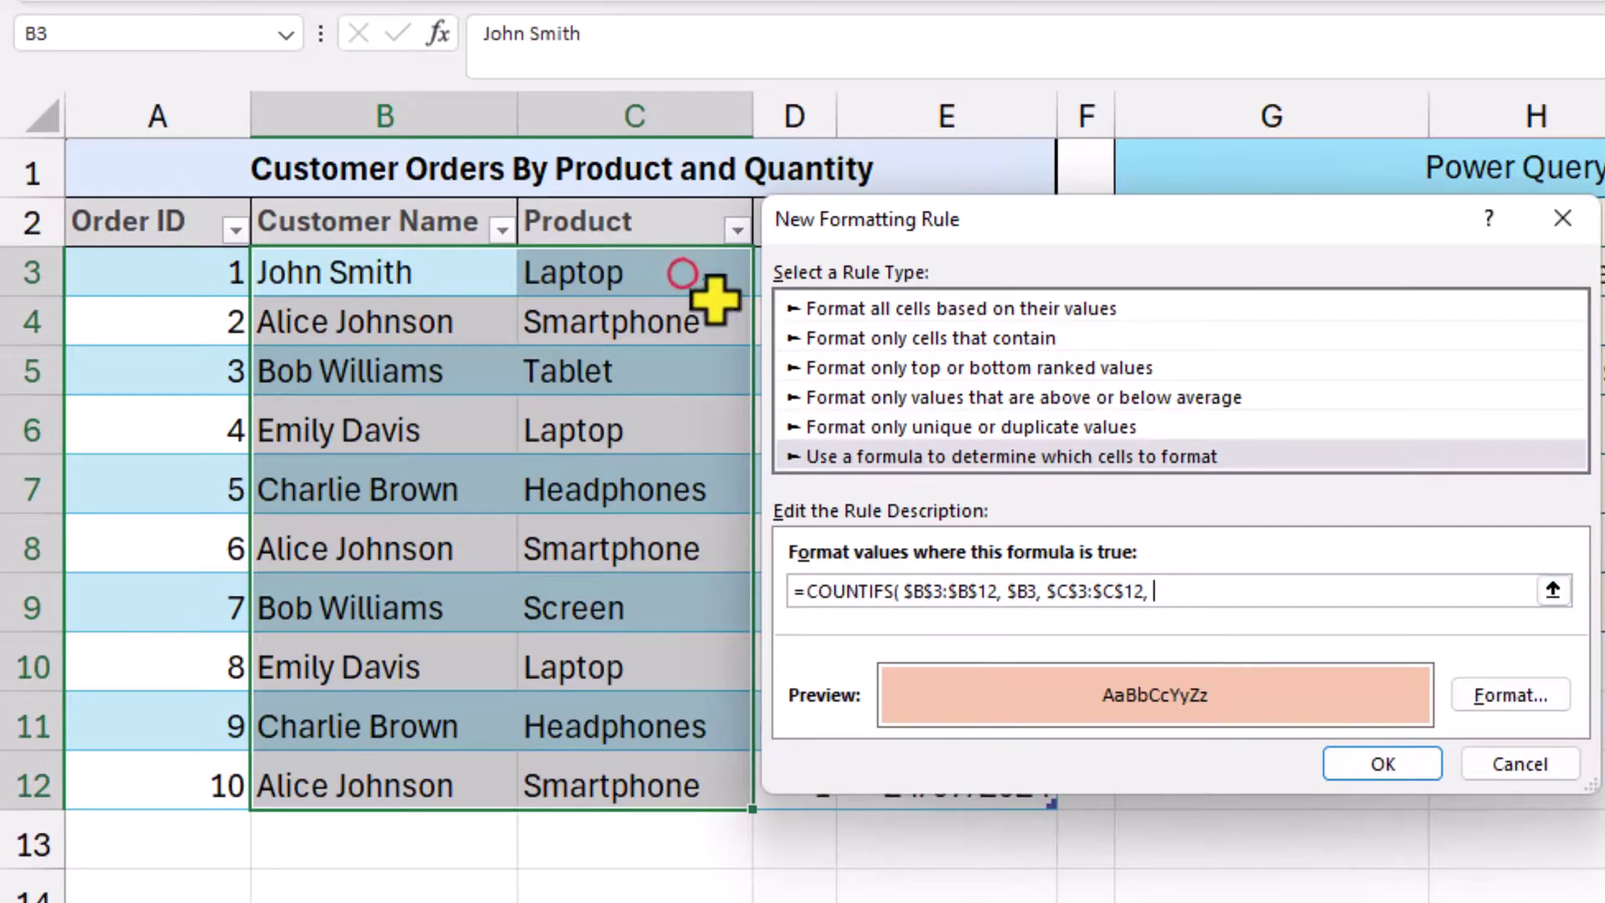
pyautogui.click(682, 270)
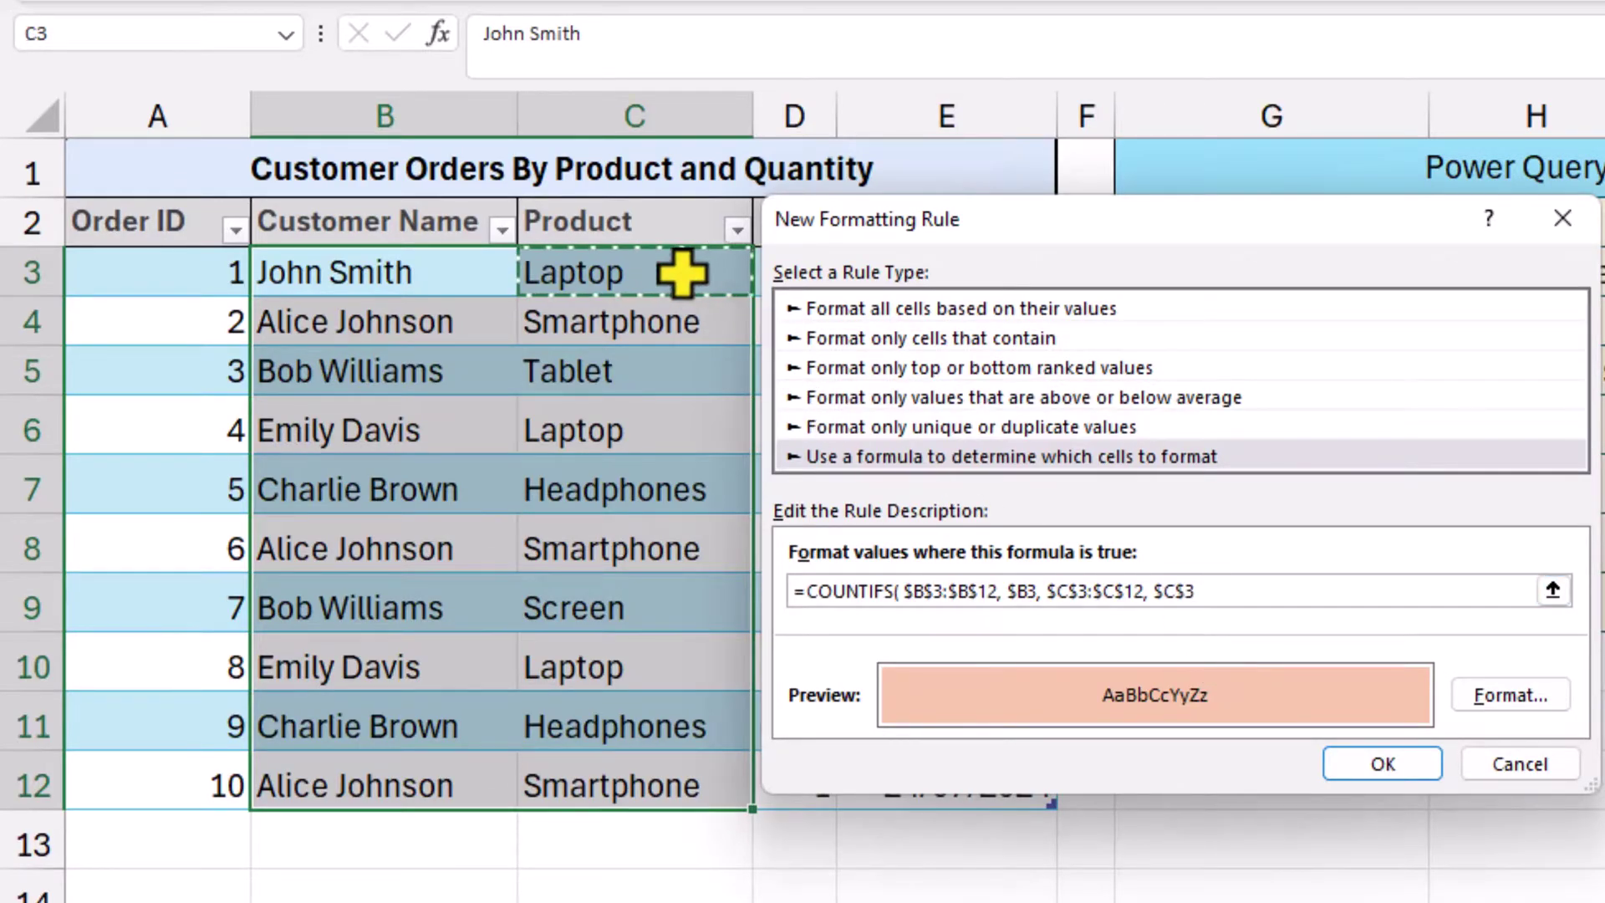
pyautogui.click(1187, 591)
pyautogui.press('BackSpace')
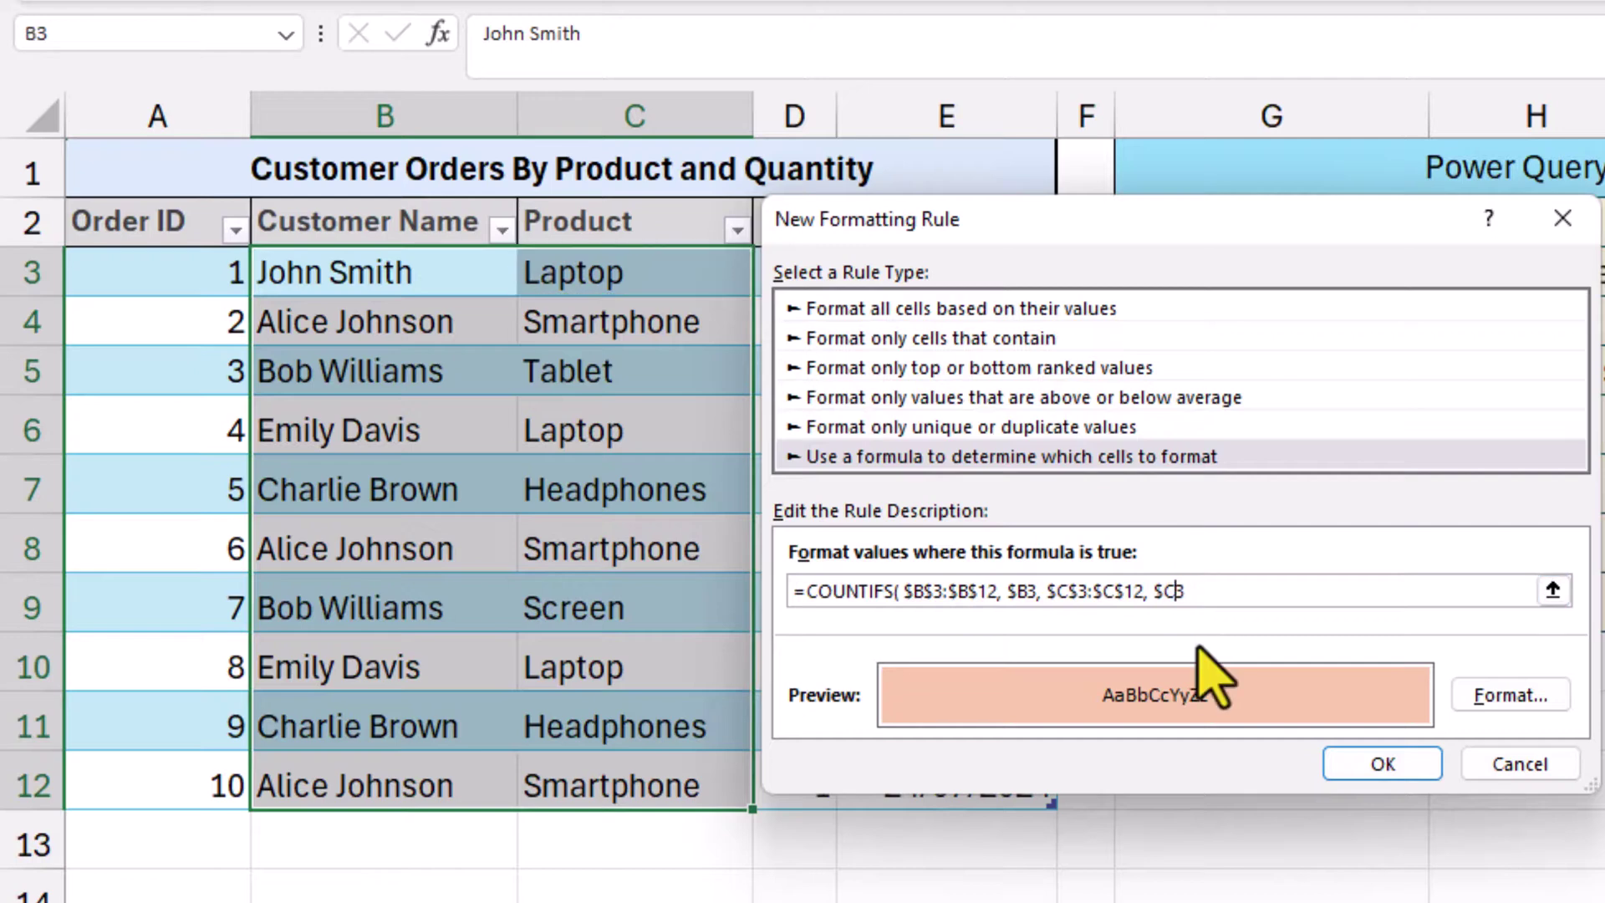
# Step: Close the COUNTIFS function, add the condition > 1, and apply the formatting rule
pyautogui.click(1229, 591)
pyautogui.write(')')
pyautogui.write('> 1')
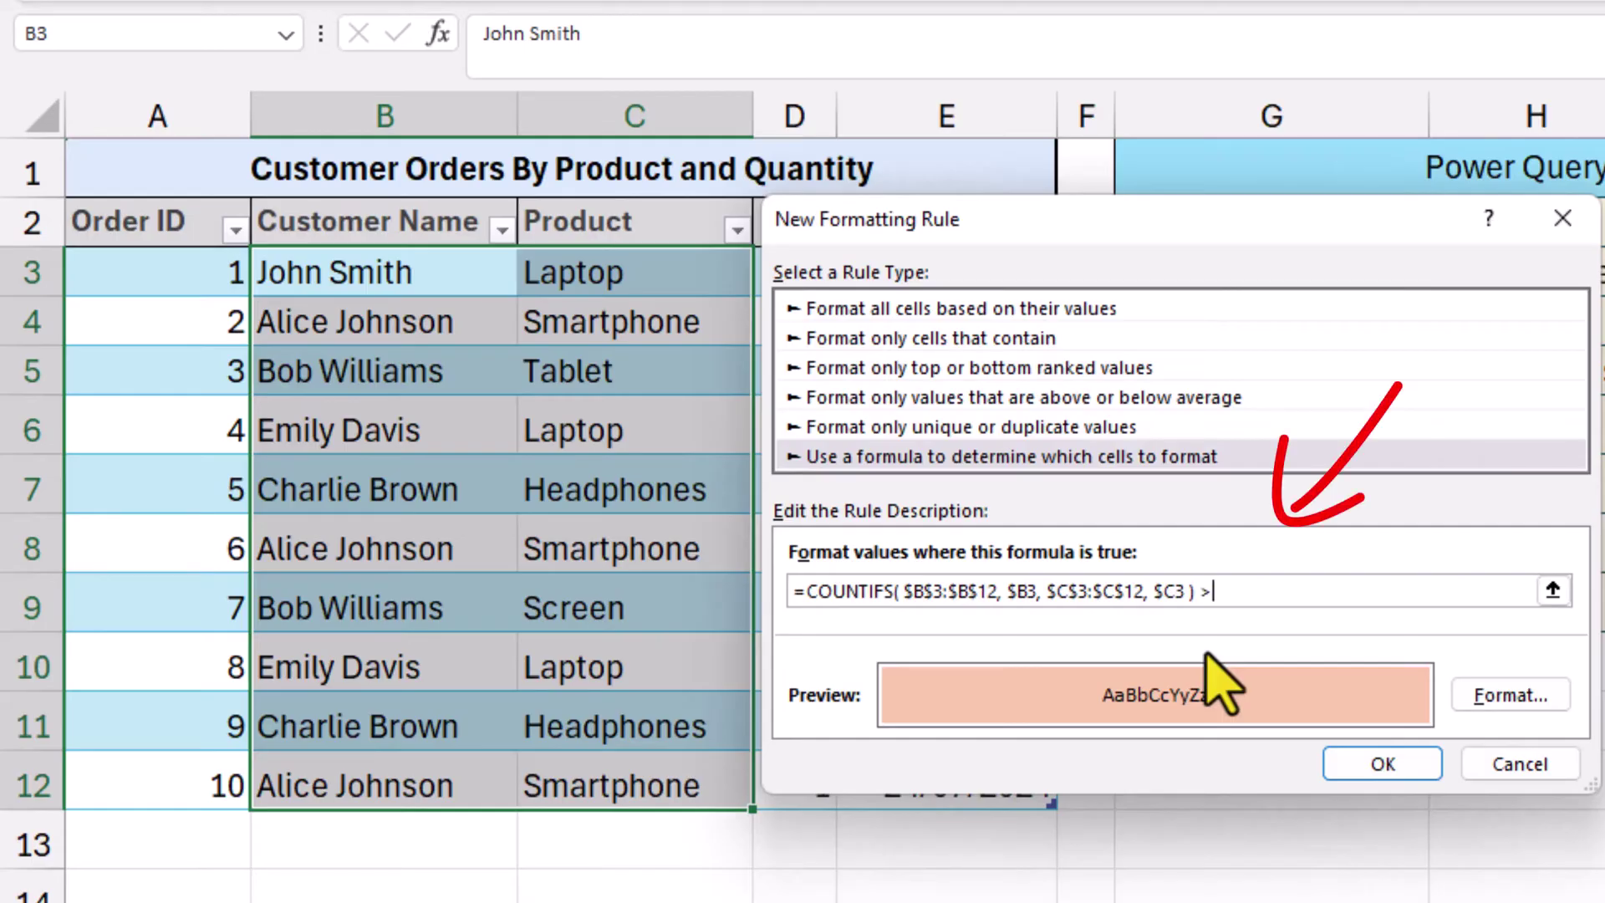
pyautogui.click(1348, 763)
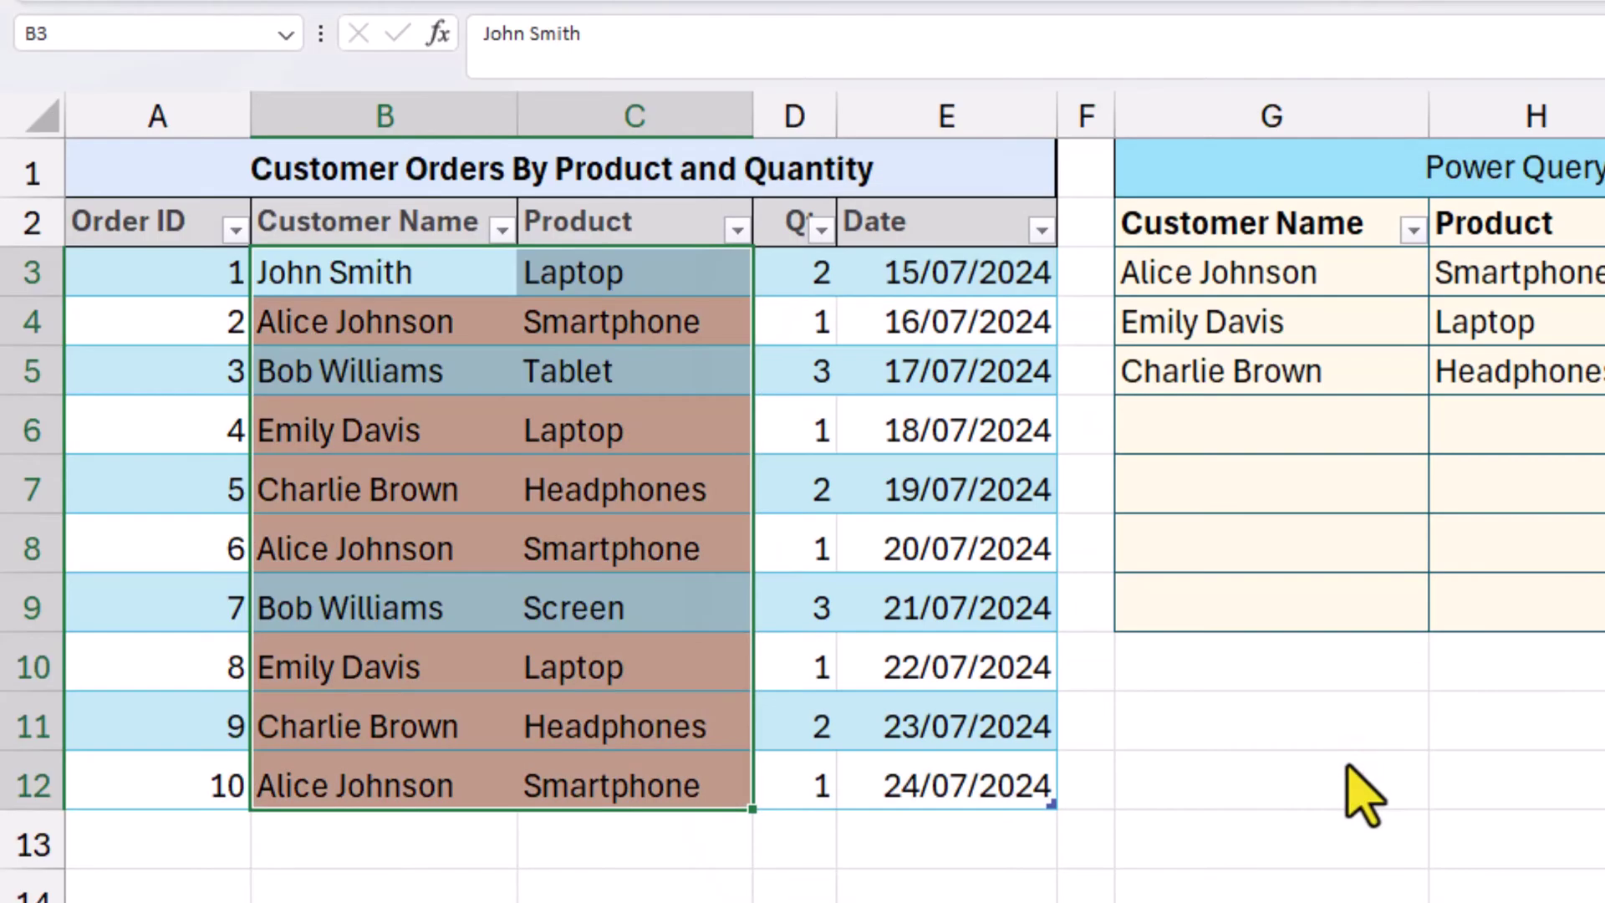